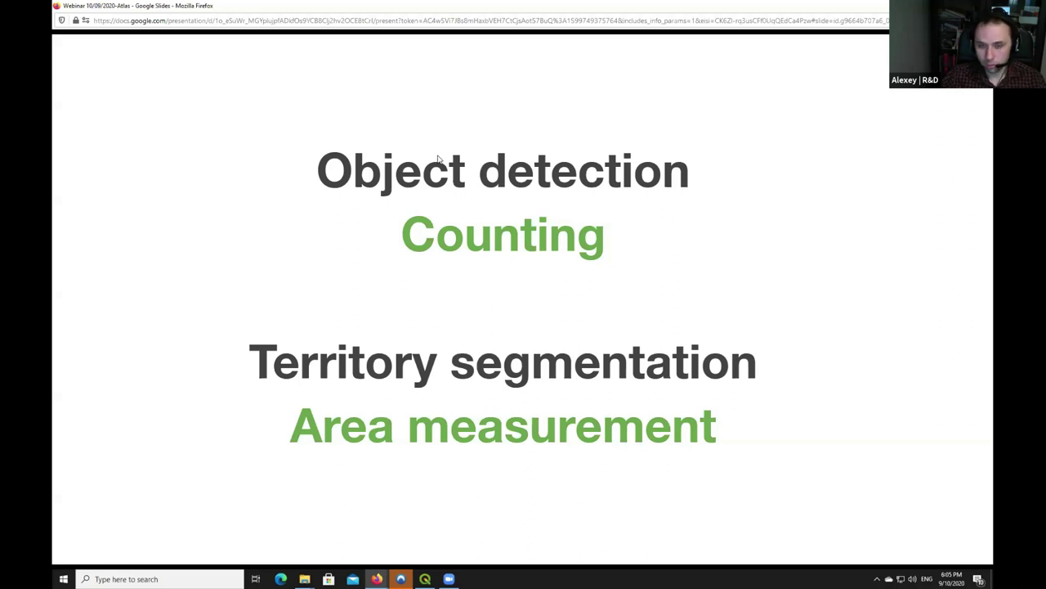
{"action": "key", "text": "Right"}
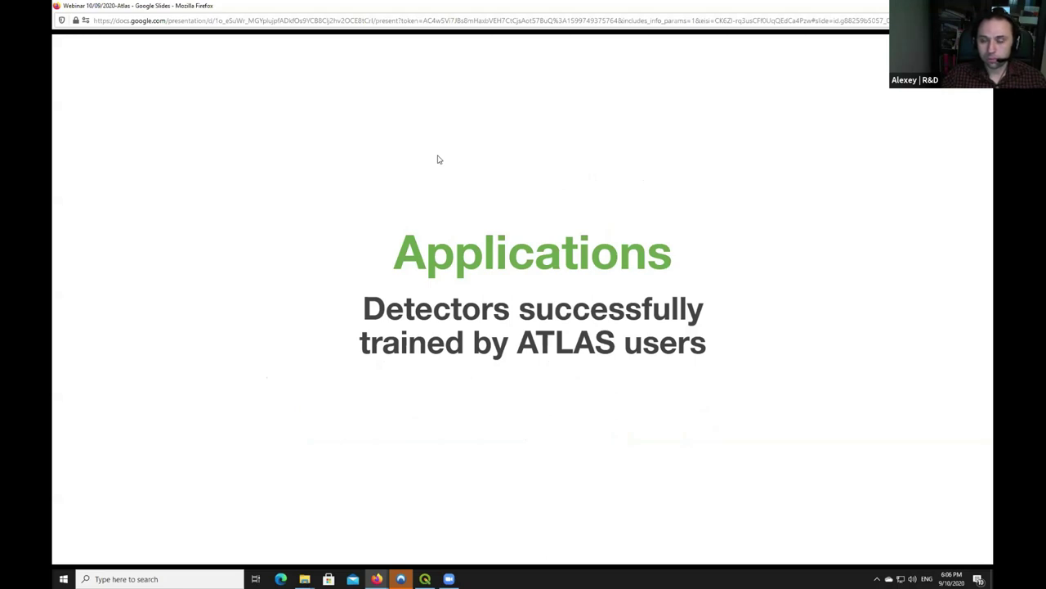
{"action": "key", "text": "Right"}
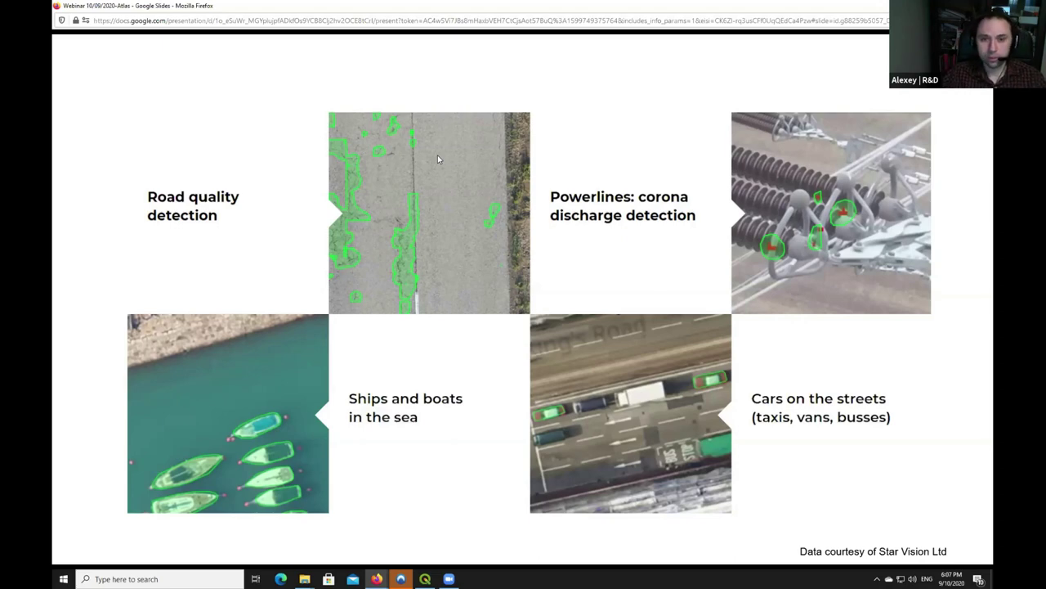
{"action": "key", "text": "Right"}
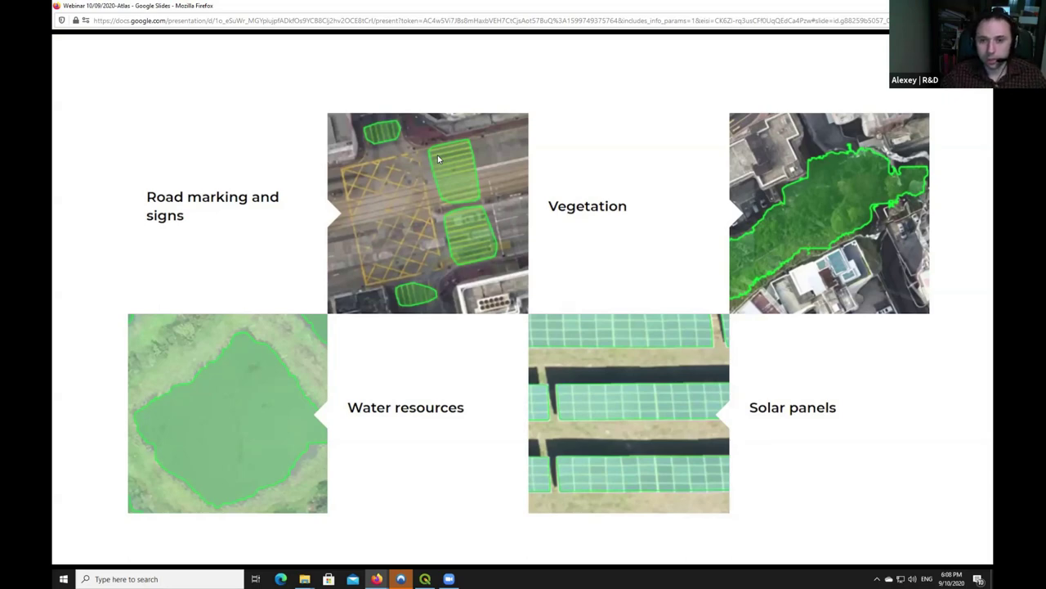
{"action": "key", "text": "Right"}
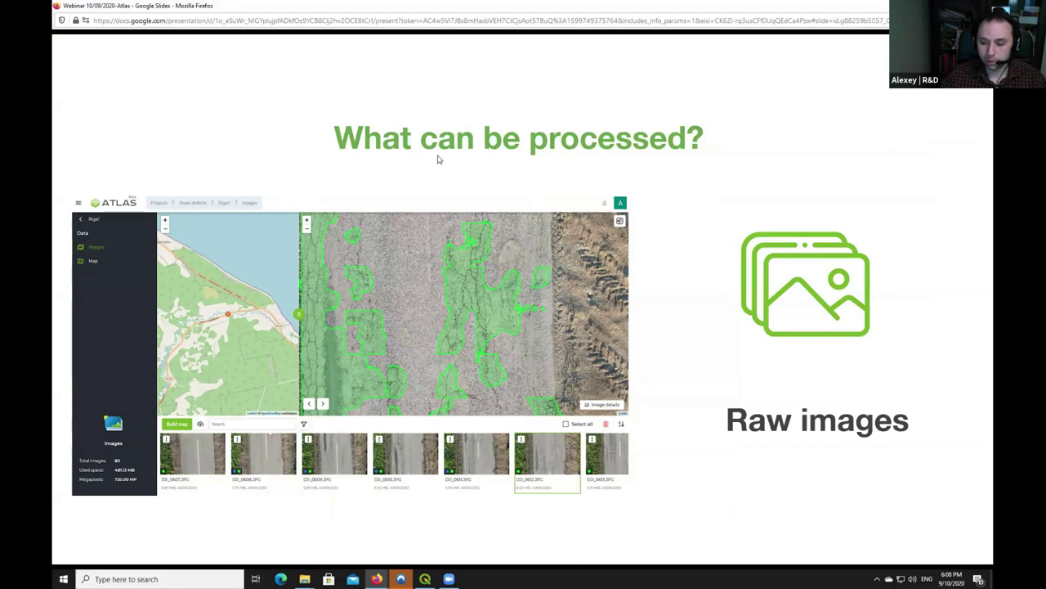
{"action": "key", "text": "Right"}
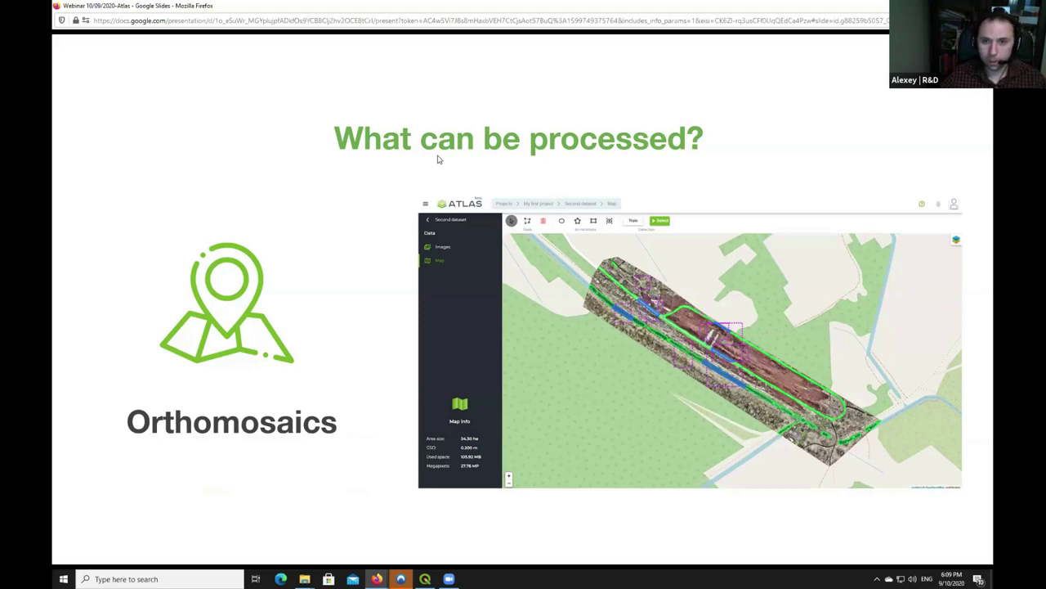
{"action": "key", "text": "Right"}
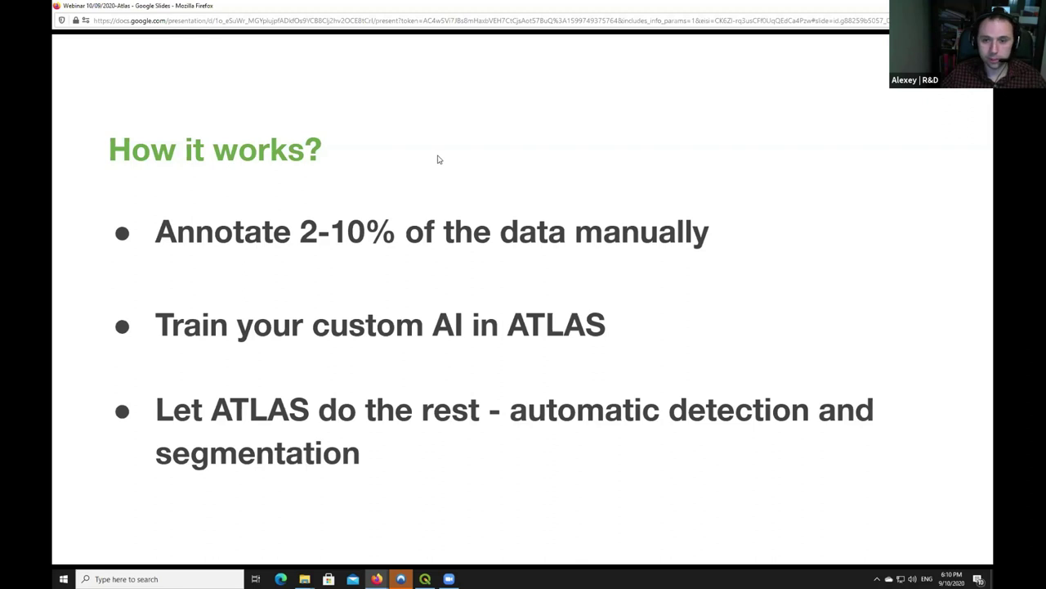
{"action": "key", "text": "Right"}
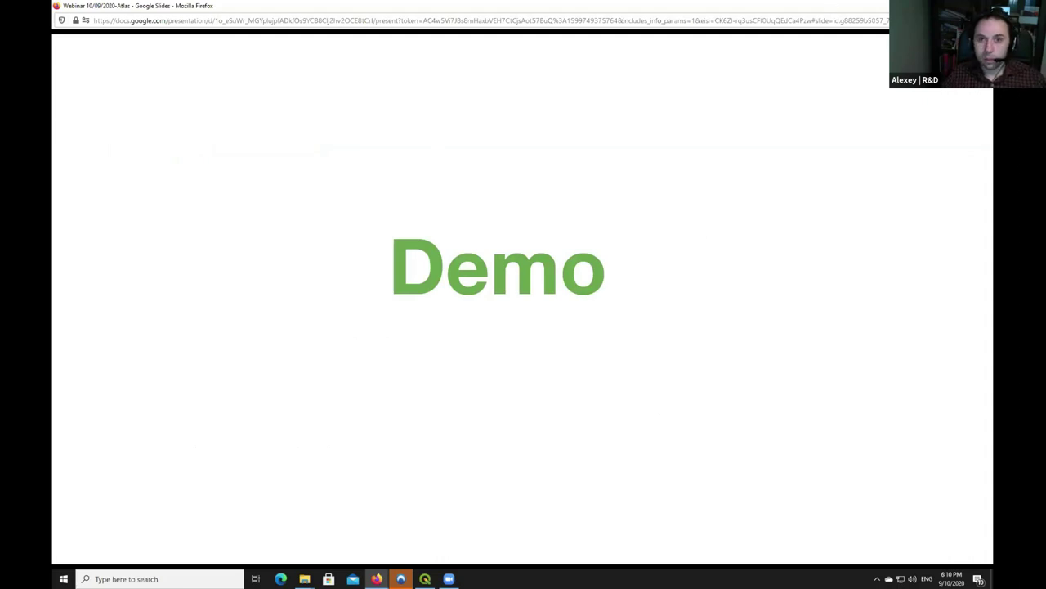
- Leave the slideshow for the Atlas projects page, view the Agriculture project's data sets and return to the project list
{"action": "key", "text": "Escape"}
{"action": "left_click", "coordinate": [225, 9]}
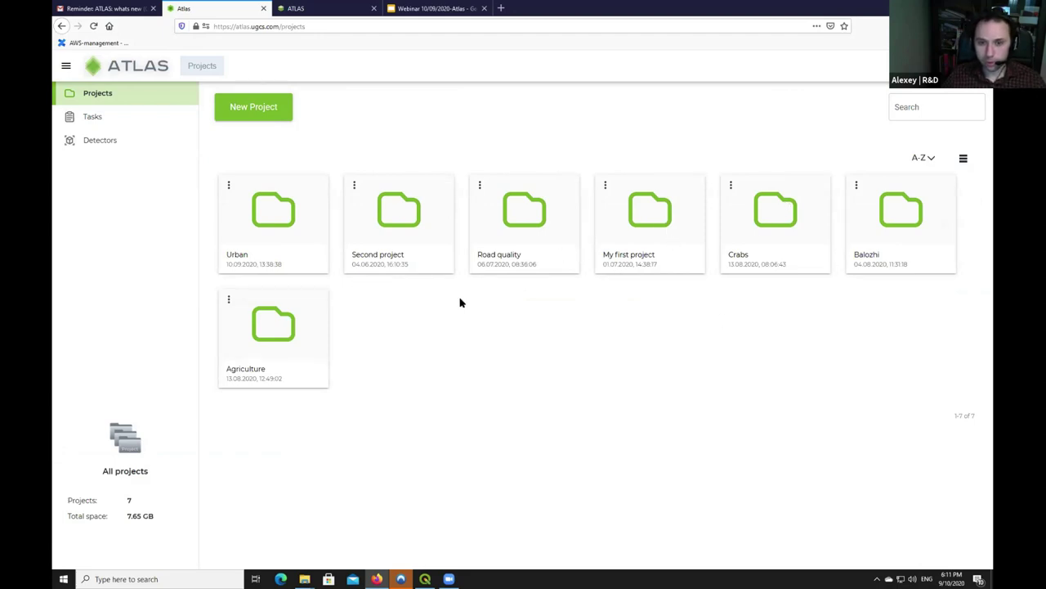
{"action": "left_click", "coordinate": [305, 338]}
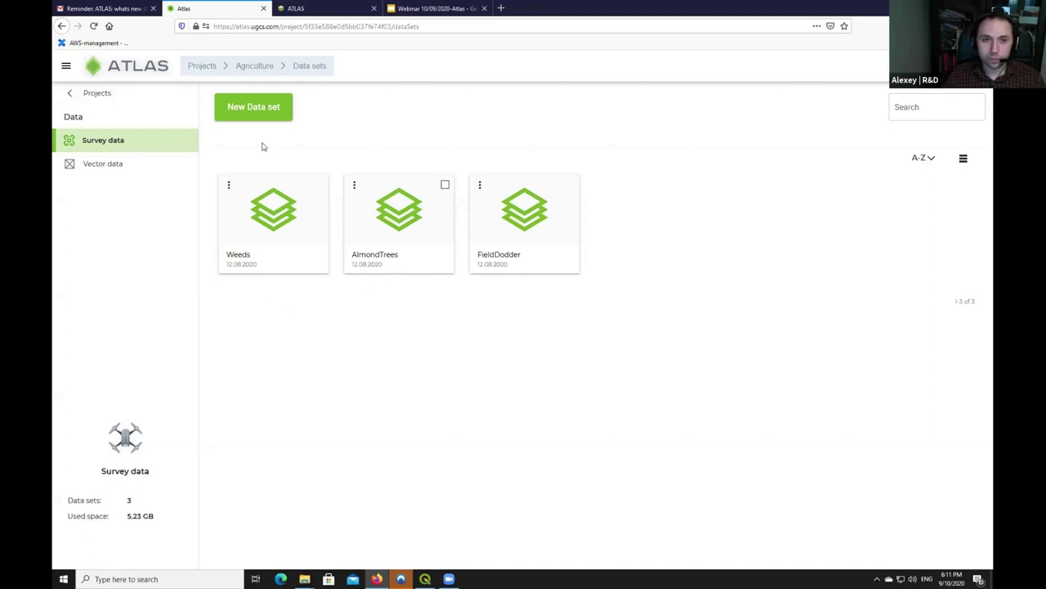
{"action": "left_click", "coordinate": [200, 65]}
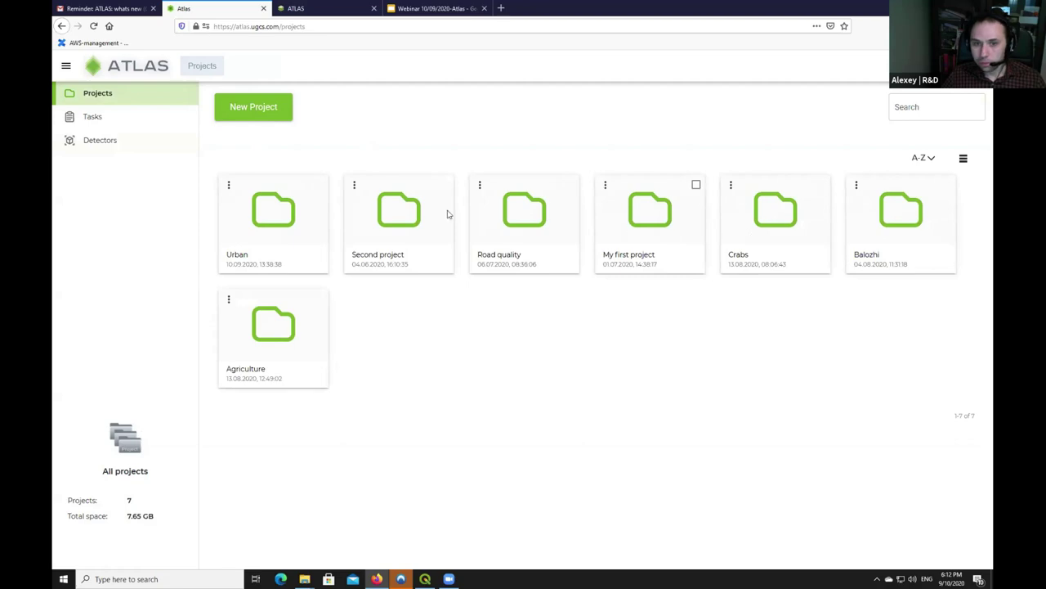
- Open the map of the City data set in the Urban project
{"action": "left_click", "coordinate": [284, 238]}
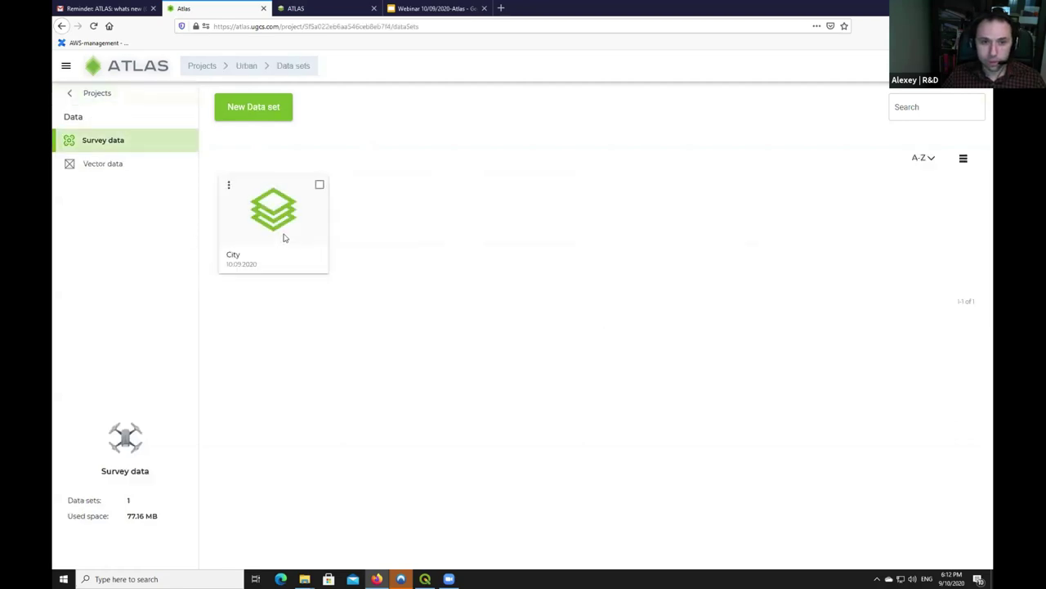
{"action": "left_click", "coordinate": [297, 248]}
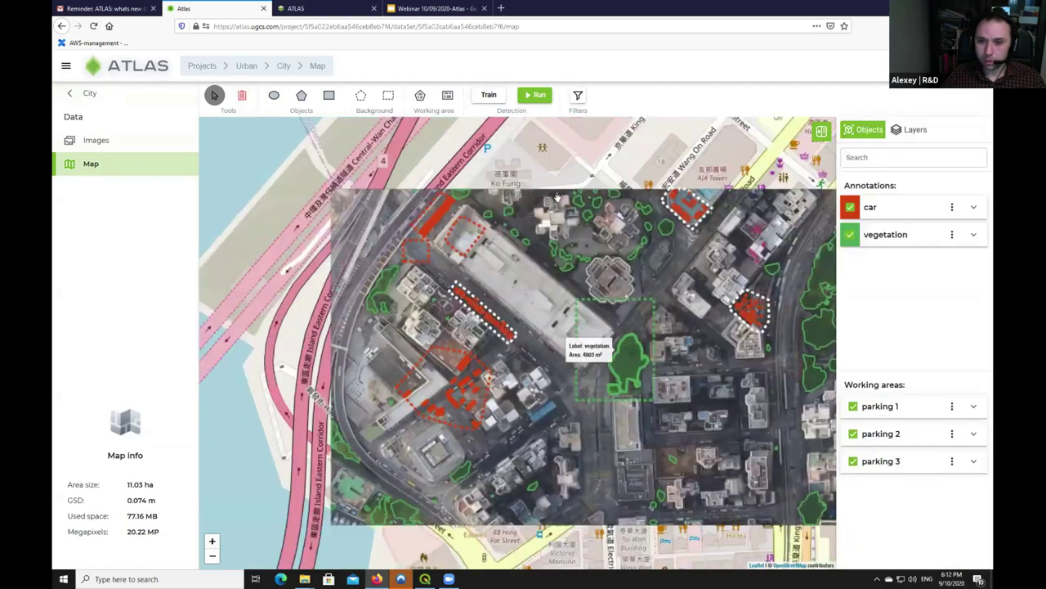
{"action": "scroll", "coordinate": [517, 278], "scroll_direction": "up", "scroll_amount": 2}
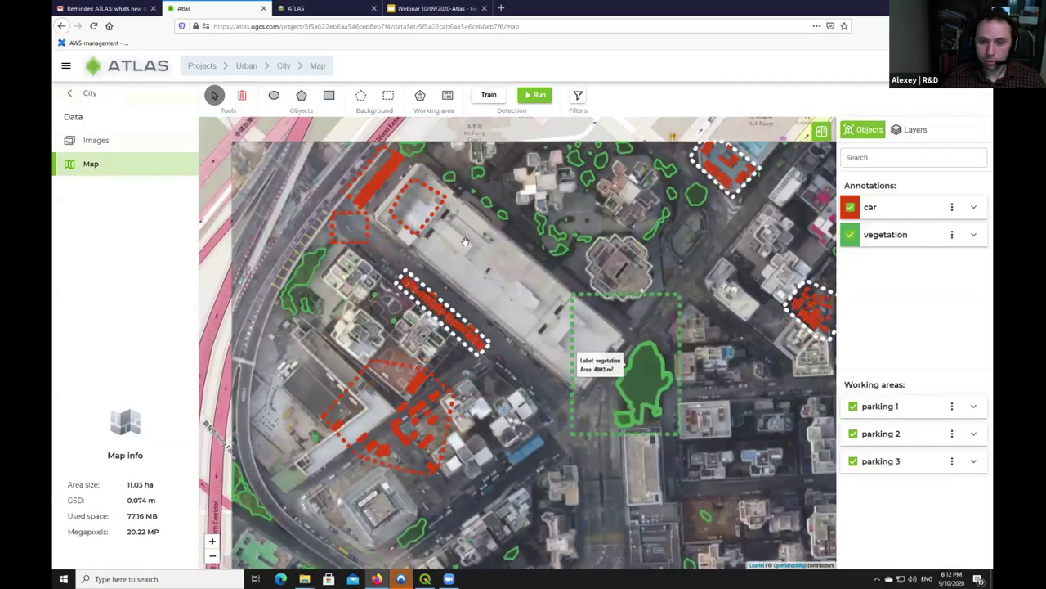
{"action": "left_click_drag", "start_coordinate": [548, 313], "coordinate": [500, 272]}
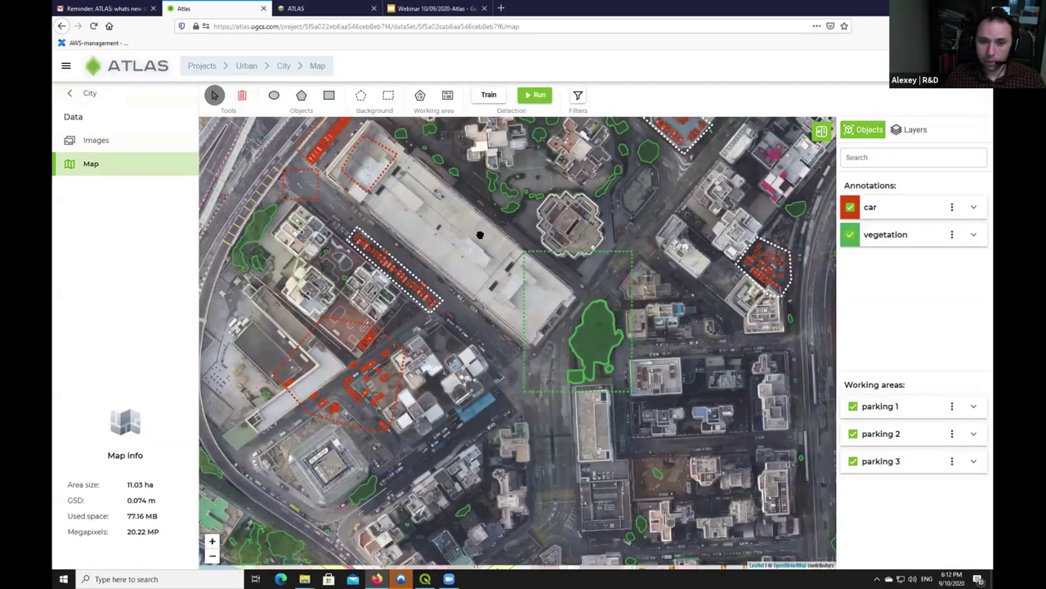
{"action": "scroll", "coordinate": [480, 236], "scroll_direction": "up", "scroll_amount": 1}
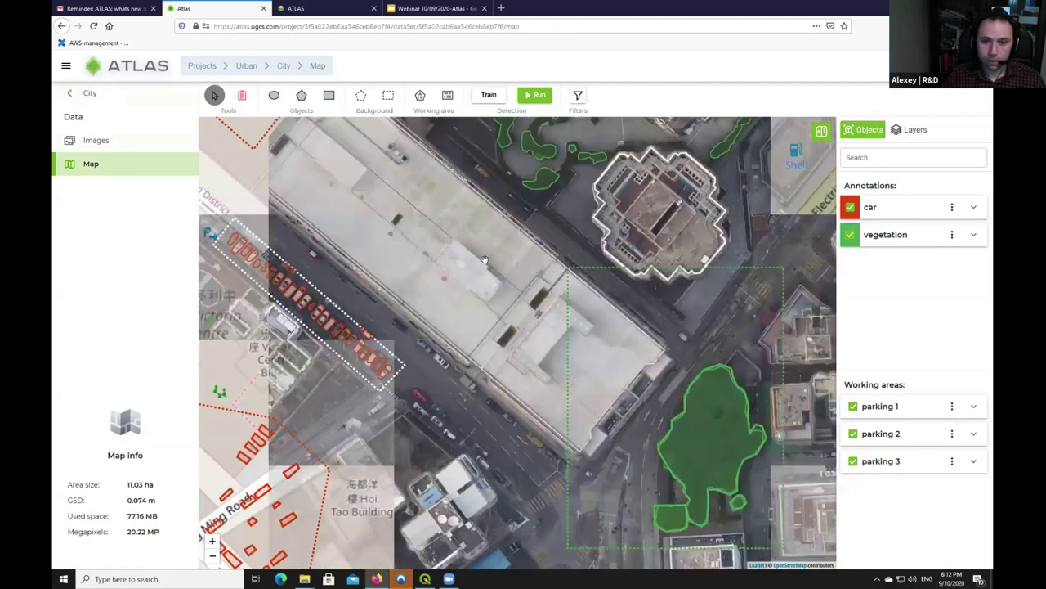
{"action": "scroll", "coordinate": [485, 260], "scroll_direction": "down", "scroll_amount": 1}
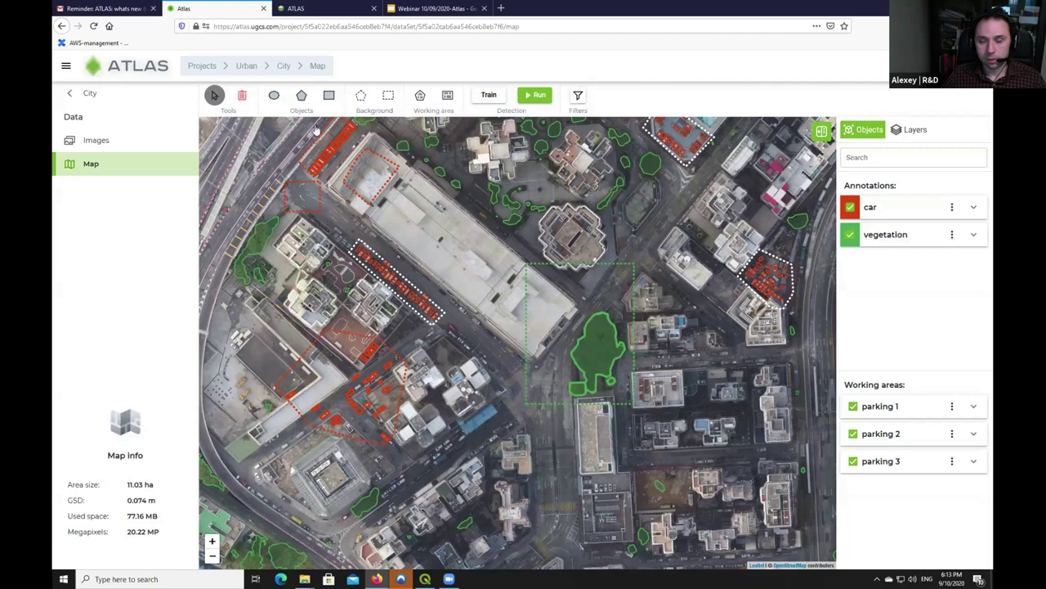
{"action": "mouse_move", "coordinate": [331, 124]}
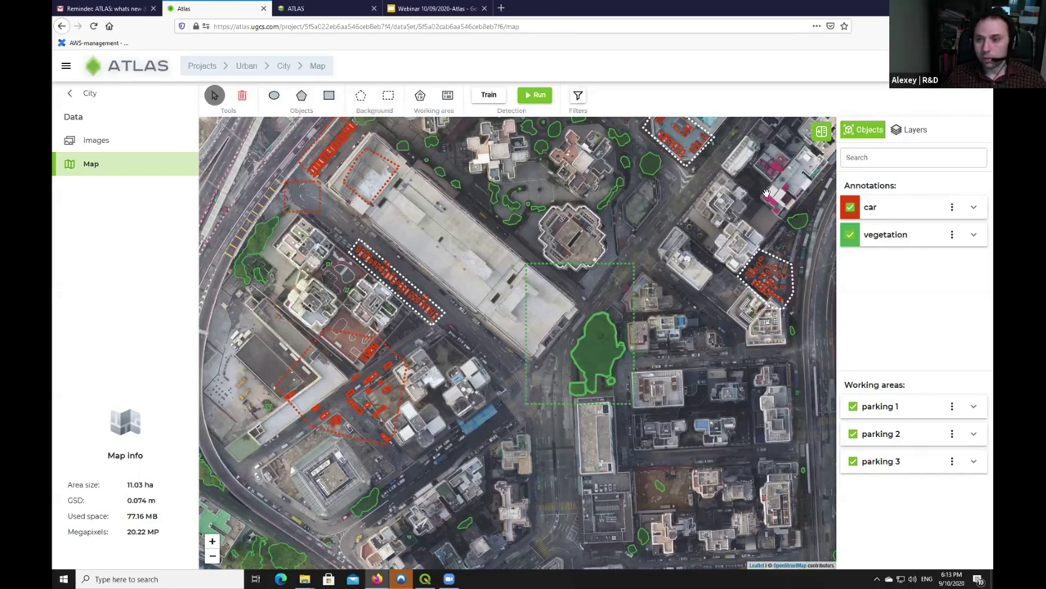
- Hide the vegetation annotations and the detected cars so only the manual car annotations are shown
{"action": "left_click", "coordinate": [850, 234]}
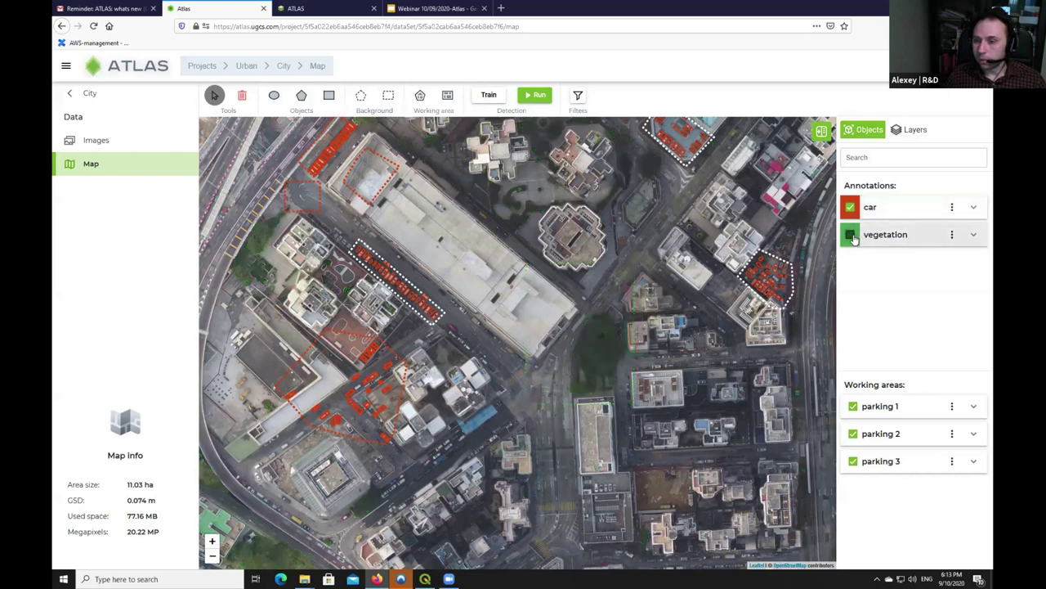
{"action": "left_click", "coordinate": [973, 208]}
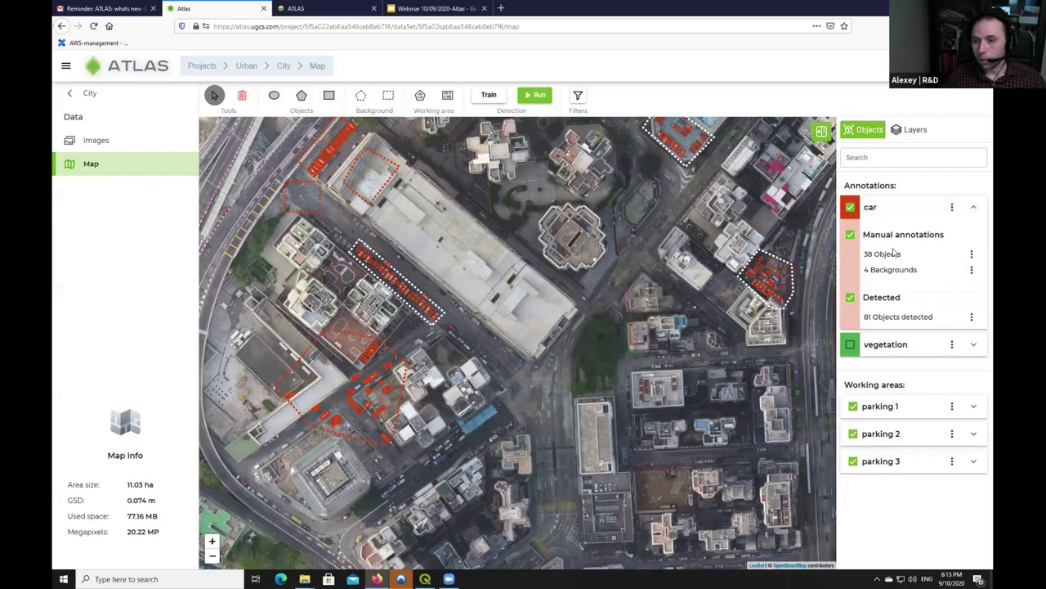
{"action": "left_click", "coordinate": [850, 297]}
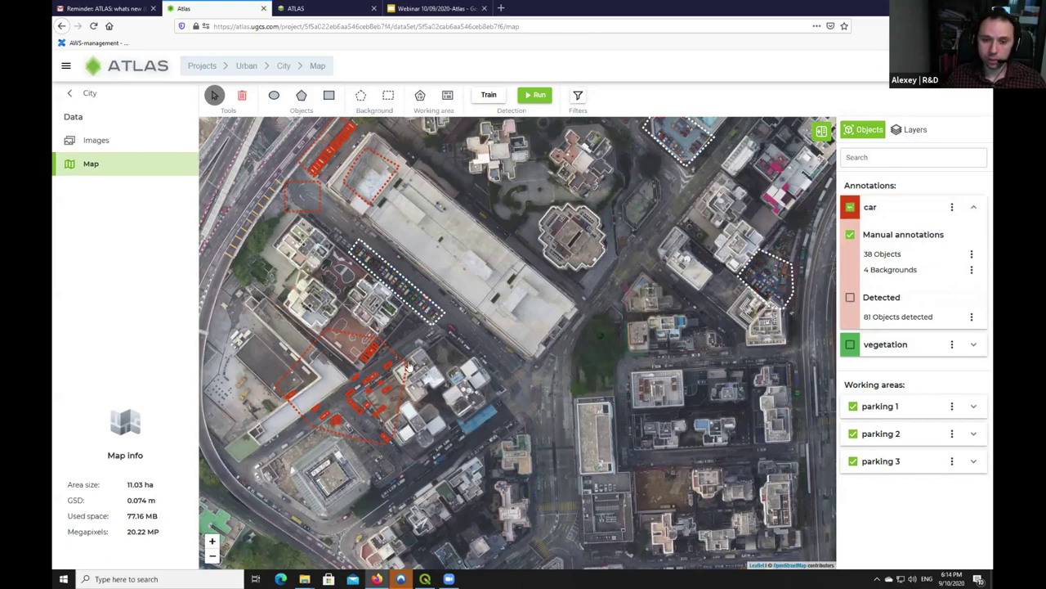
- Examine the manual car annotations and their background area around the street intersection on the map
{"action": "scroll", "coordinate": [425, 359], "scroll_direction": "up", "scroll_amount": 2}
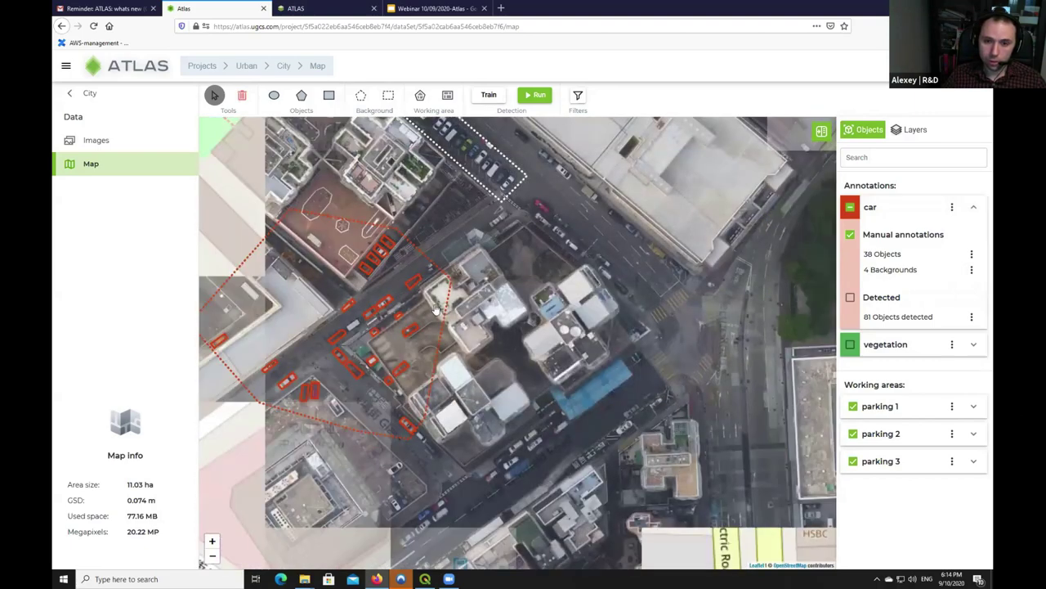
{"action": "scroll", "coordinate": [475, 282], "scroll_direction": "up", "scroll_amount": 1}
{"action": "scroll", "coordinate": [472, 273], "scroll_direction": "up", "scroll_amount": 1}
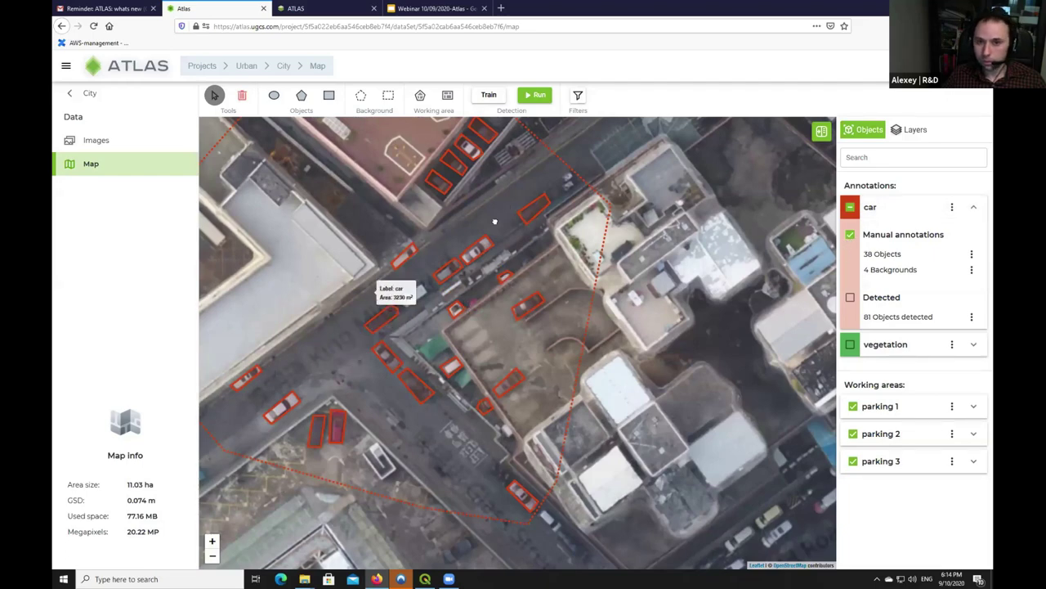
{"action": "left_click_drag", "start_coordinate": [422, 187], "coordinate": [445, 208]}
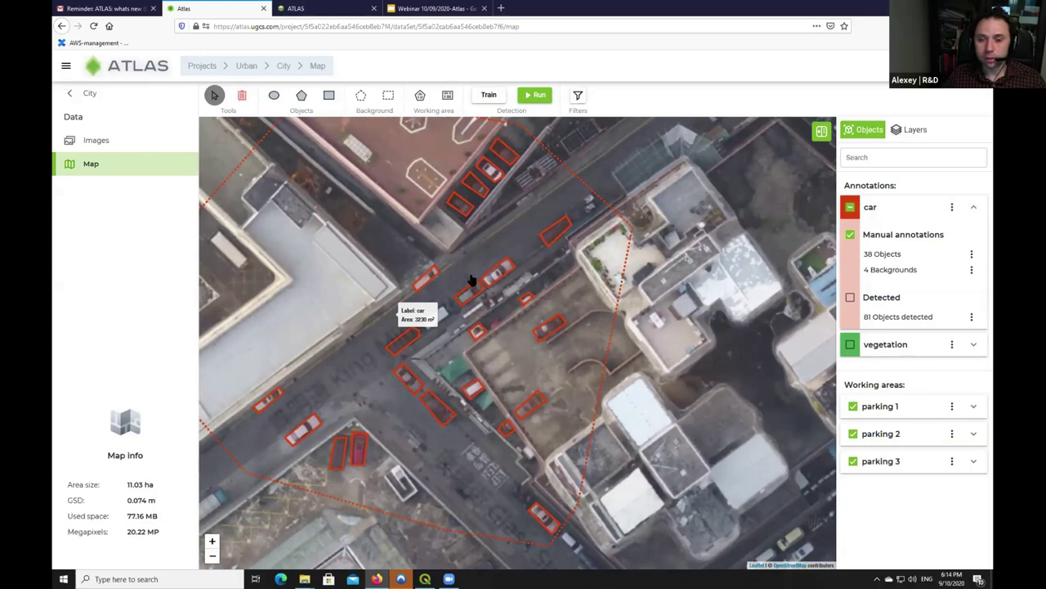
{"action": "scroll", "coordinate": [473, 281], "scroll_direction": "up", "scroll_amount": 1}
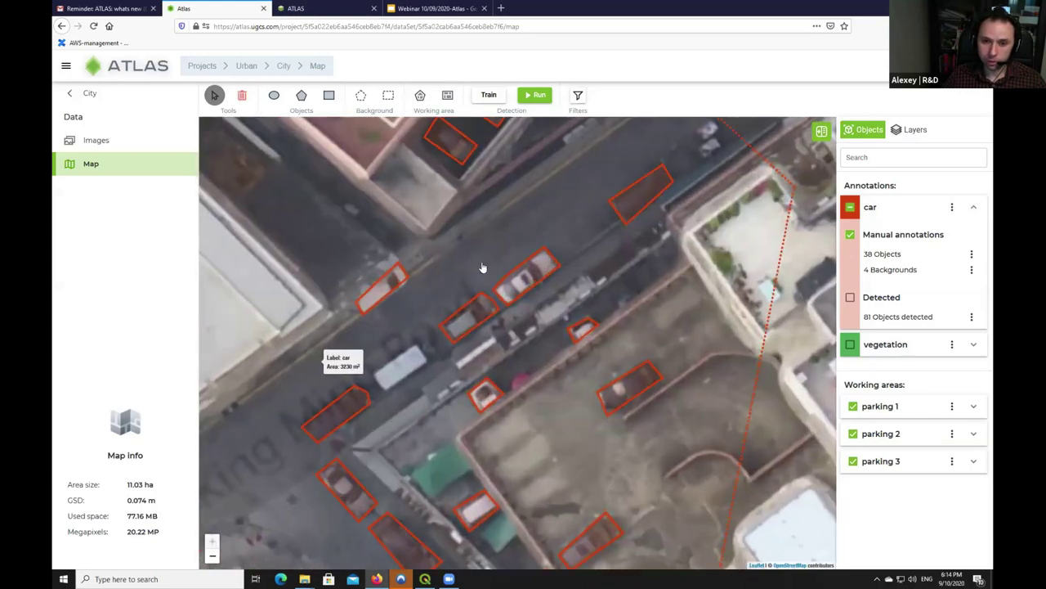
{"action": "left_click_drag", "start_coordinate": [388, 359], "coordinate": [459, 288]}
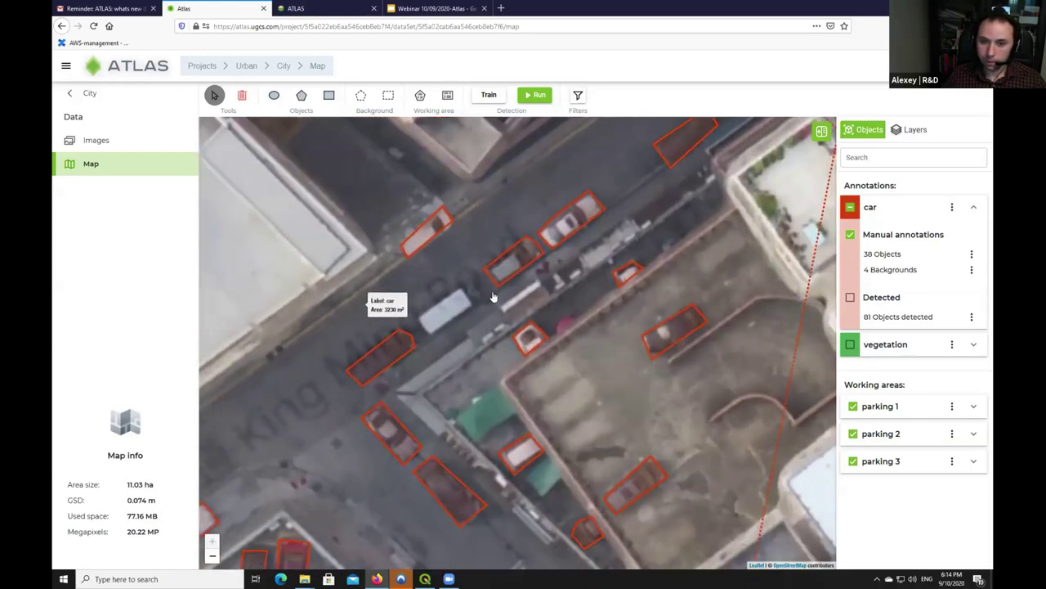
{"action": "scroll", "coordinate": [493, 297], "scroll_direction": "down", "scroll_amount": 1}
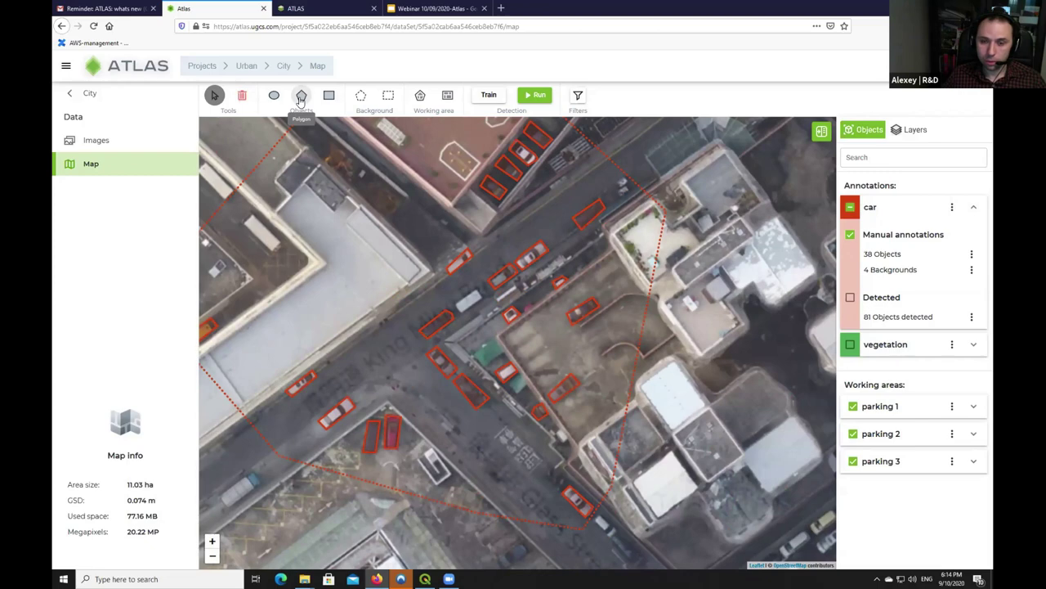
{"action": "scroll", "coordinate": [450, 323], "scroll_direction": "up", "scroll_amount": 3}
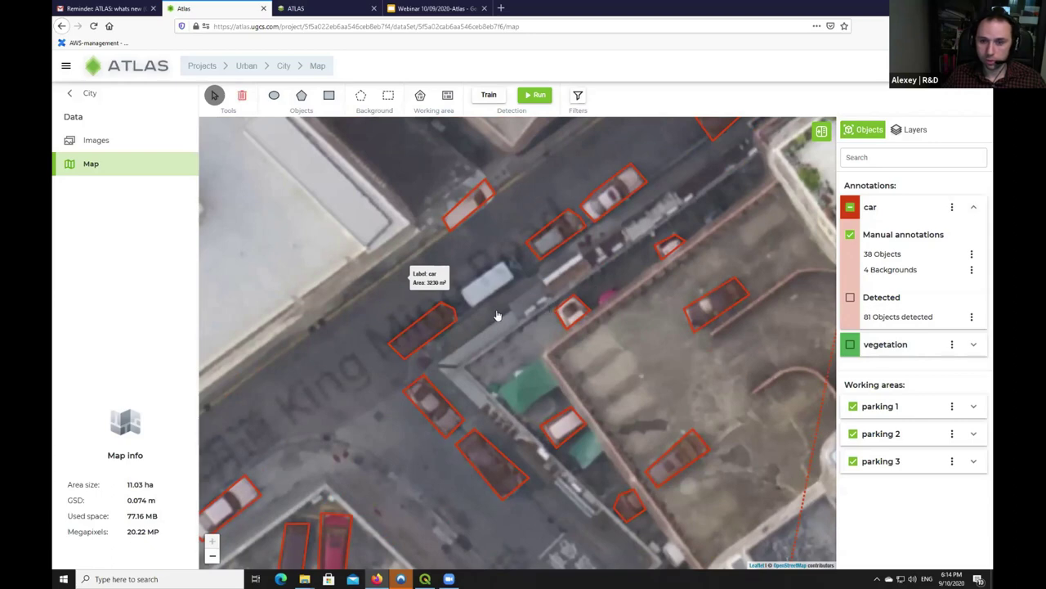
{"action": "scroll", "coordinate": [496, 315], "scroll_direction": "down", "scroll_amount": 3}
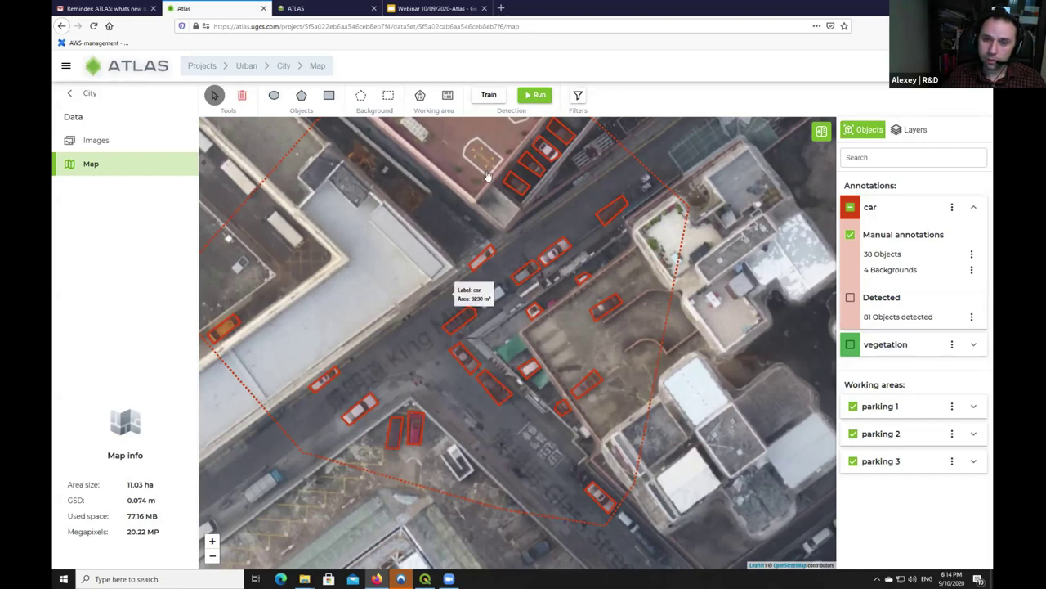
{"action": "left_click_drag", "start_coordinate": [369, 227], "coordinate": [370, 287]}
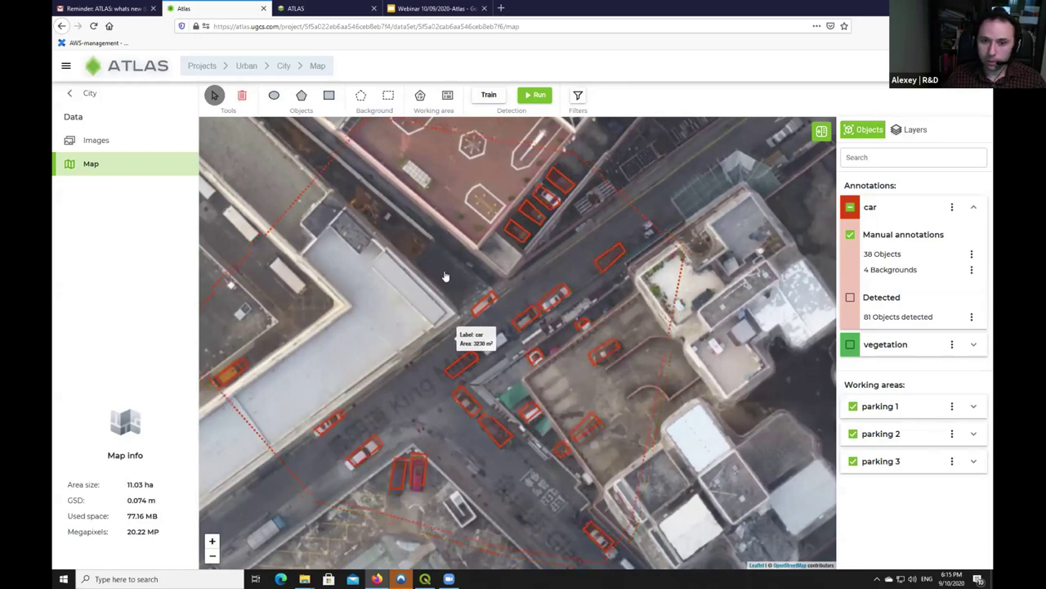
{"action": "scroll", "coordinate": [446, 276], "scroll_direction": "down", "scroll_amount": 2}
{"action": "scroll", "coordinate": [445, 276], "scroll_direction": "up", "scroll_amount": 2}
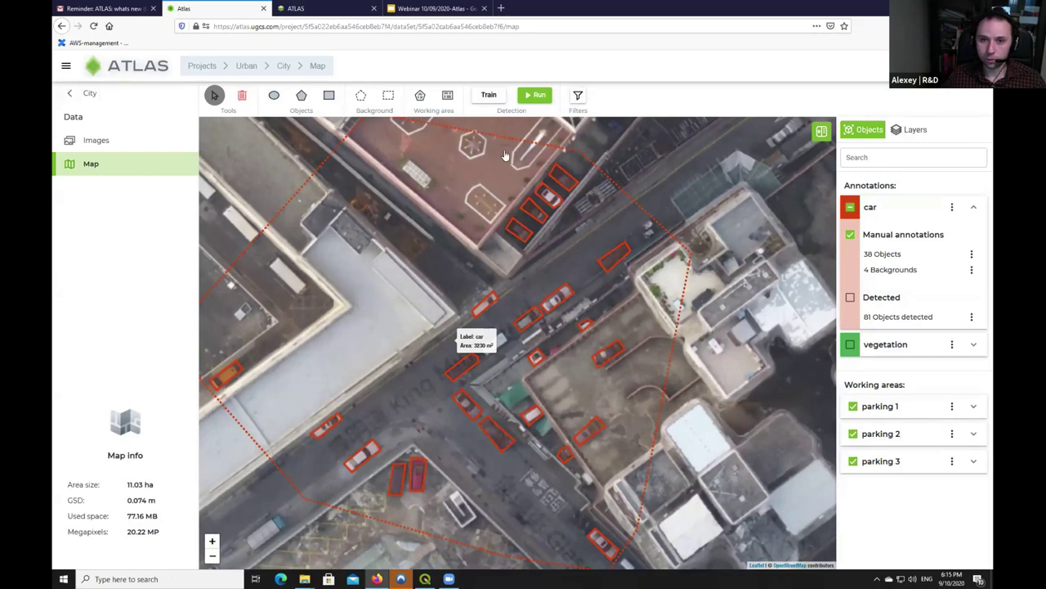
- Set up training of a new detector named car-detector for the car object type, and cancel it without training
{"action": "left_click", "coordinate": [489, 96]}
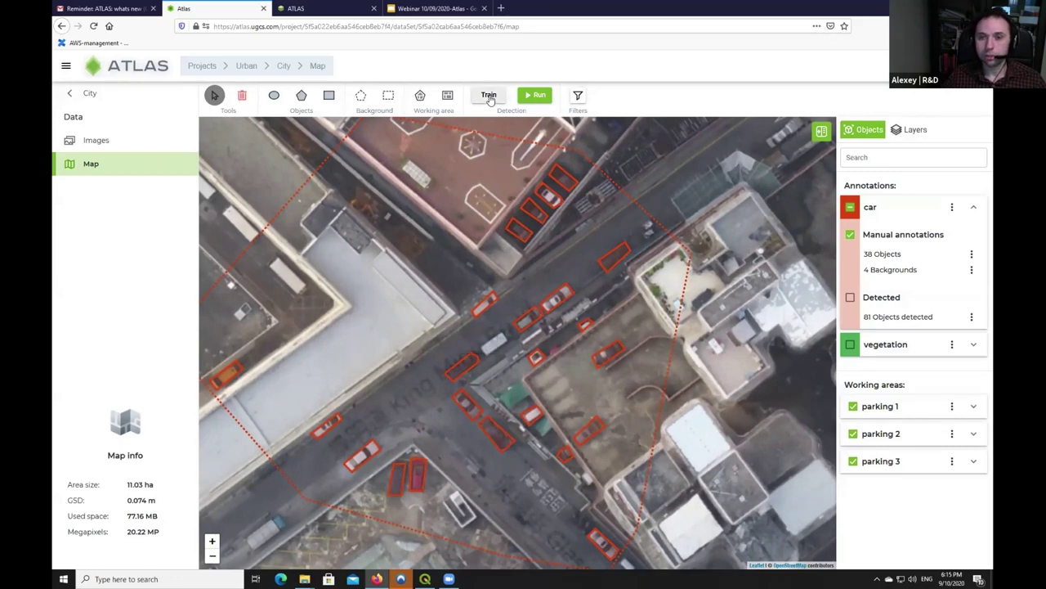
{"action": "left_click", "coordinate": [489, 97]}
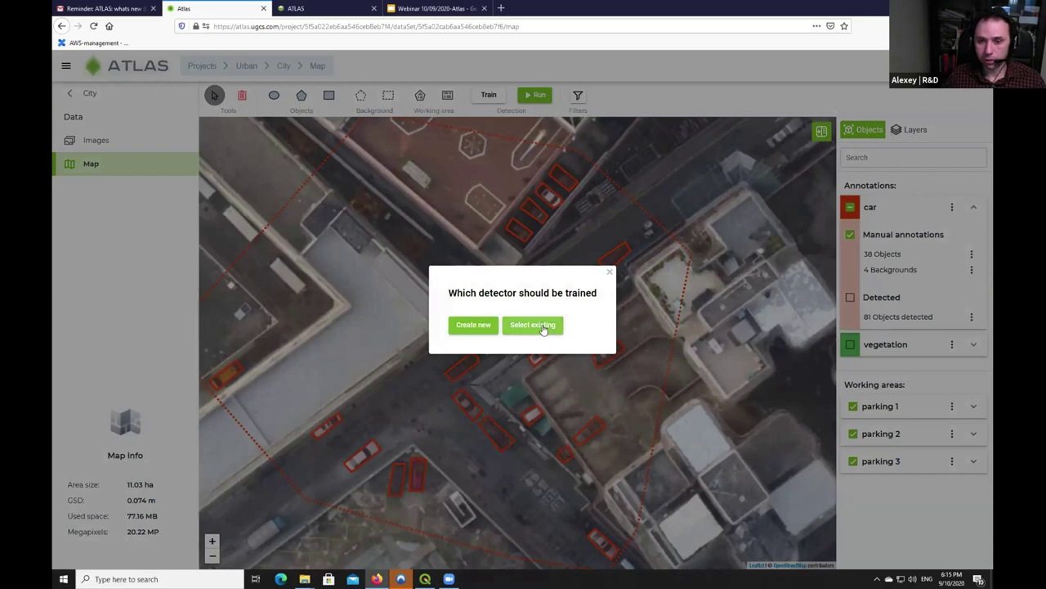
{"action": "left_click", "coordinate": [475, 326]}
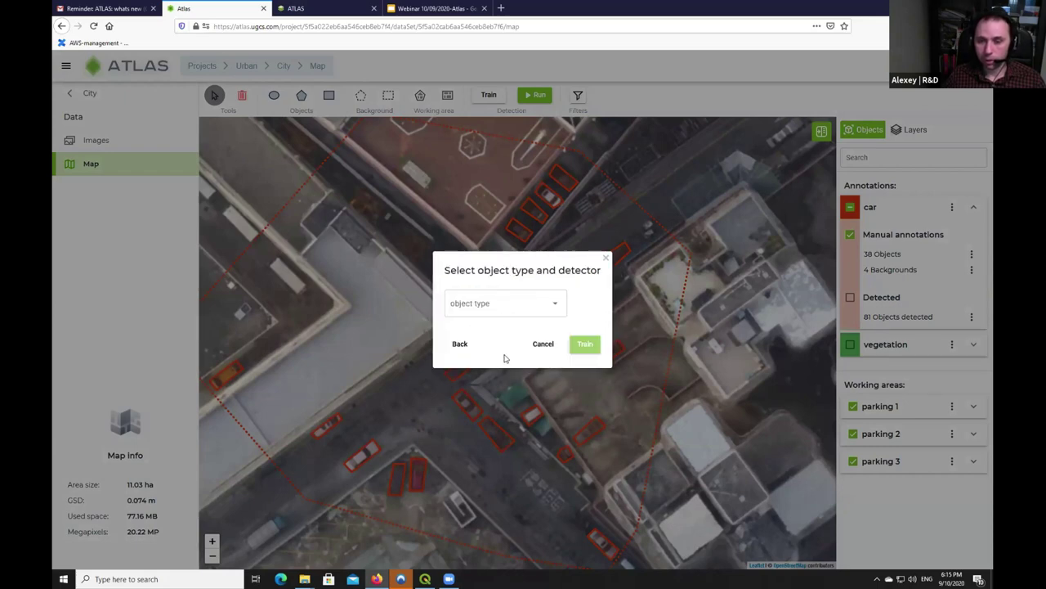
{"action": "left_click", "coordinate": [546, 304]}
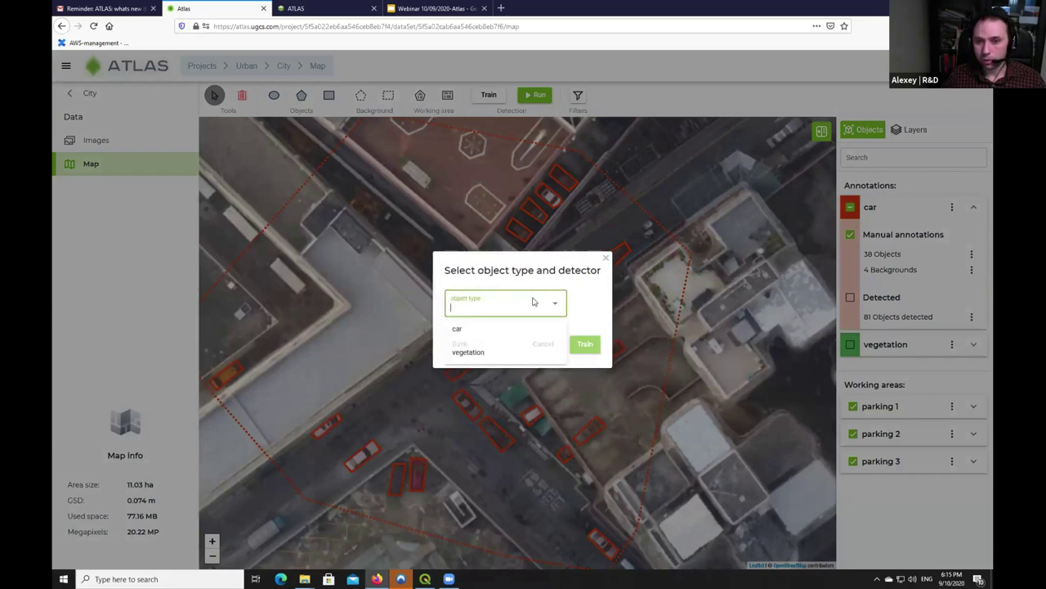
{"action": "left_click", "coordinate": [458, 330]}
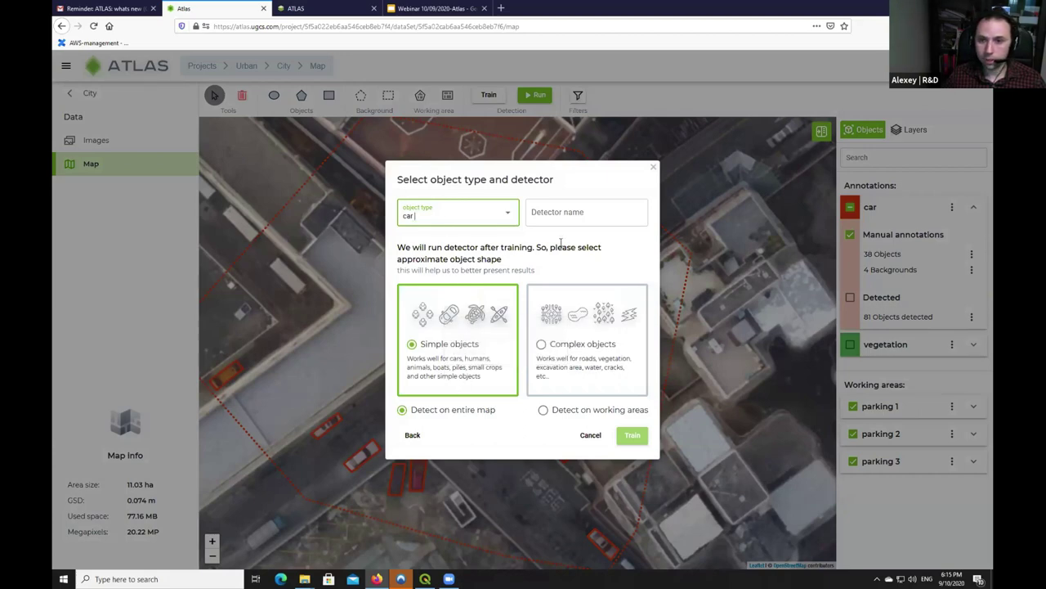
{"action": "left_click", "coordinate": [561, 212]}
{"action": "left_click", "coordinate": [561, 213]}
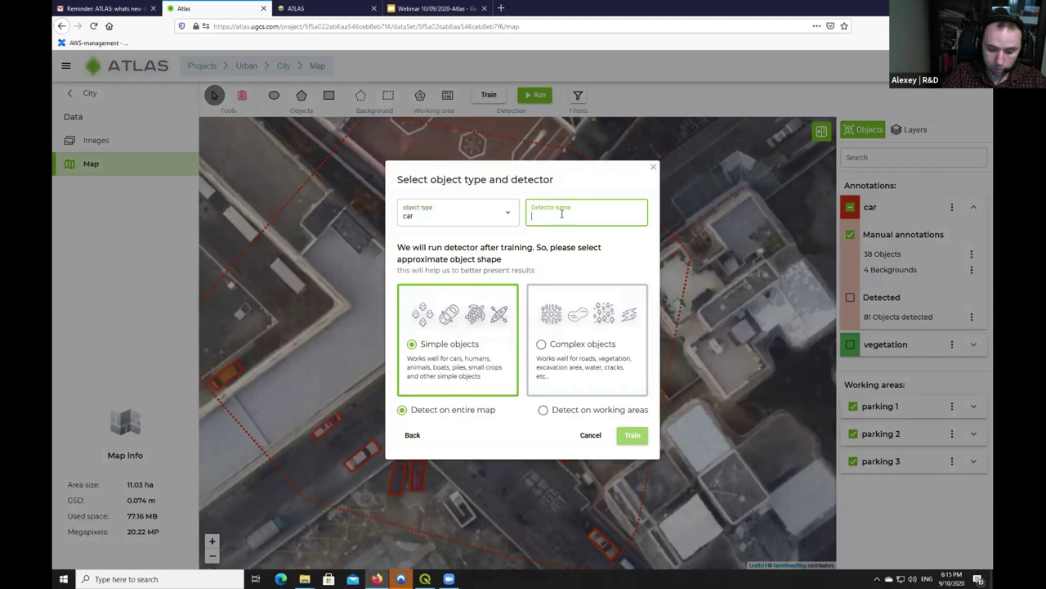
{"action": "type", "text": "car-detector"}
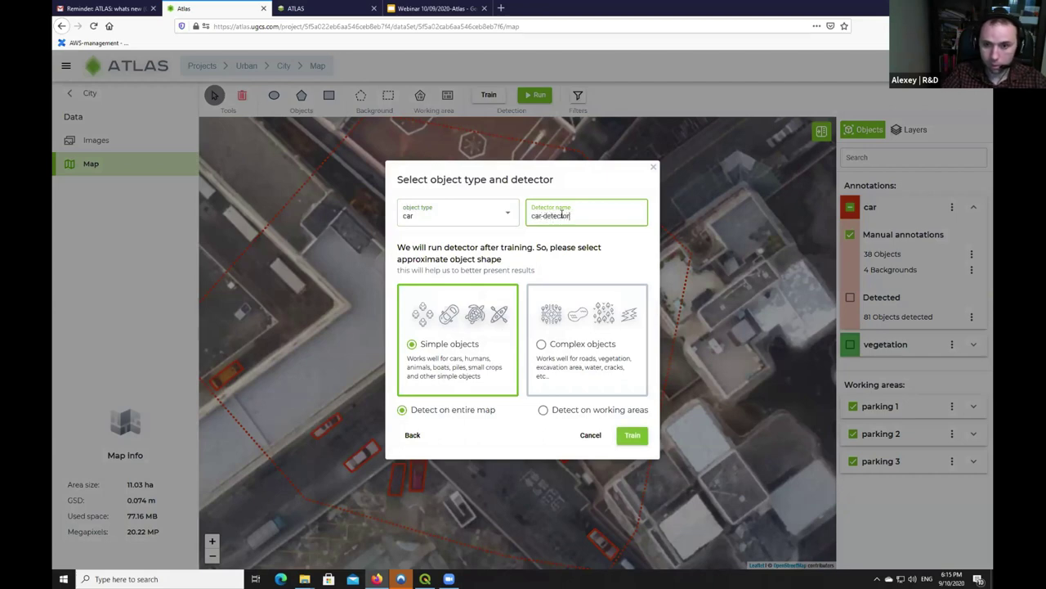
{"action": "left_click", "coordinate": [635, 438]}
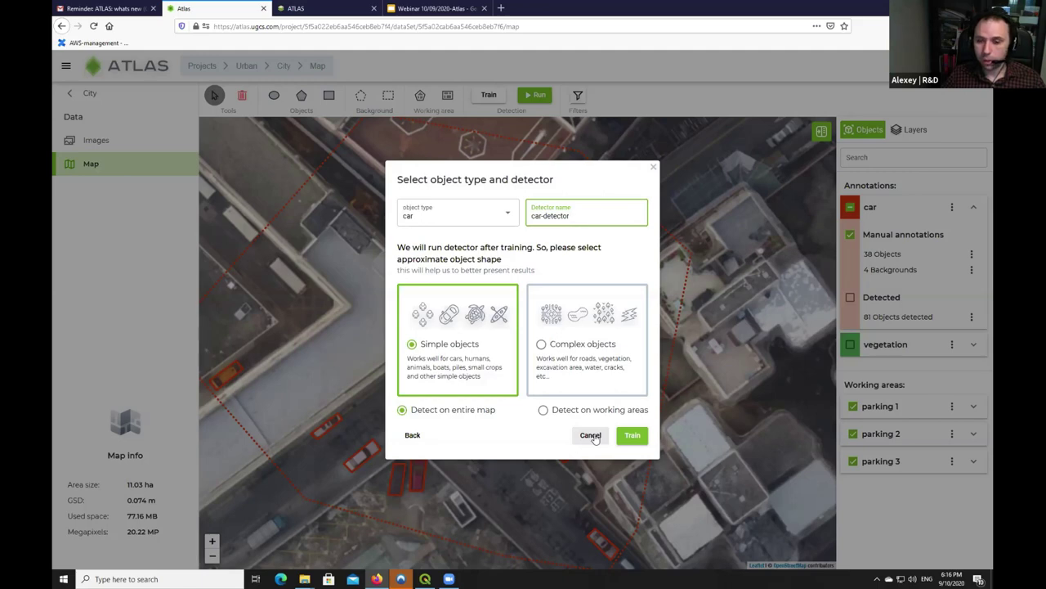
{"action": "left_click", "coordinate": [591, 435]}
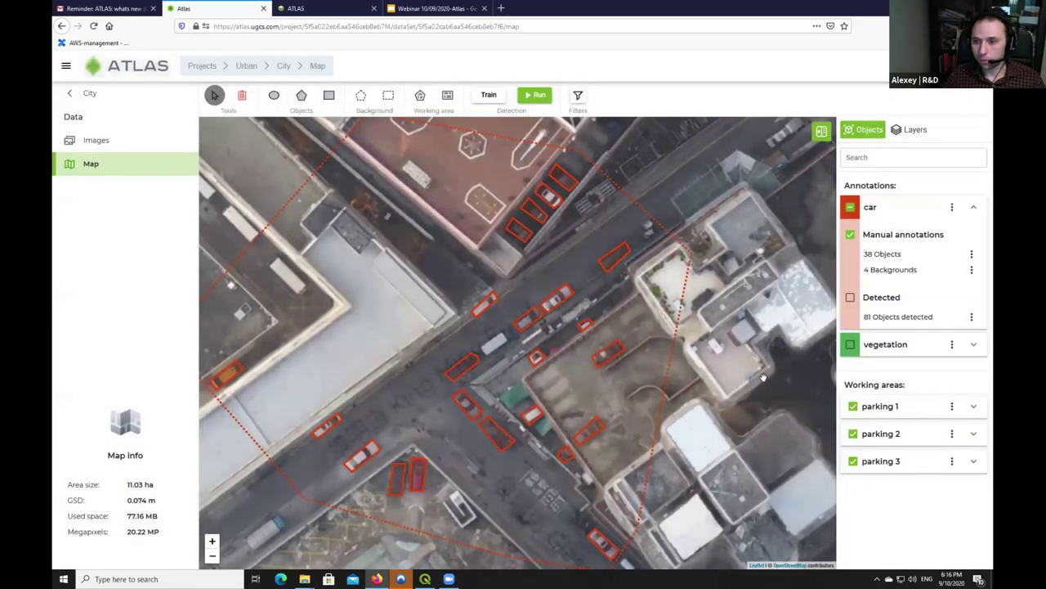
- Show the detected cars on the map and examine the detections inside the parking 1 working area
{"action": "left_click", "coordinate": [850, 298]}
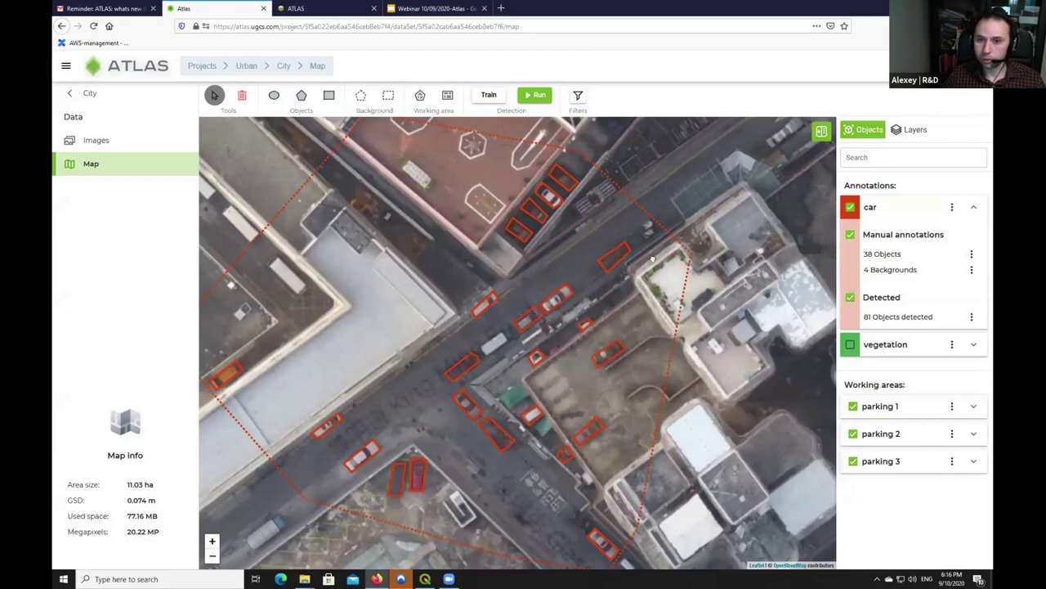
{"action": "scroll", "coordinate": [653, 258], "scroll_direction": "down", "scroll_amount": 3}
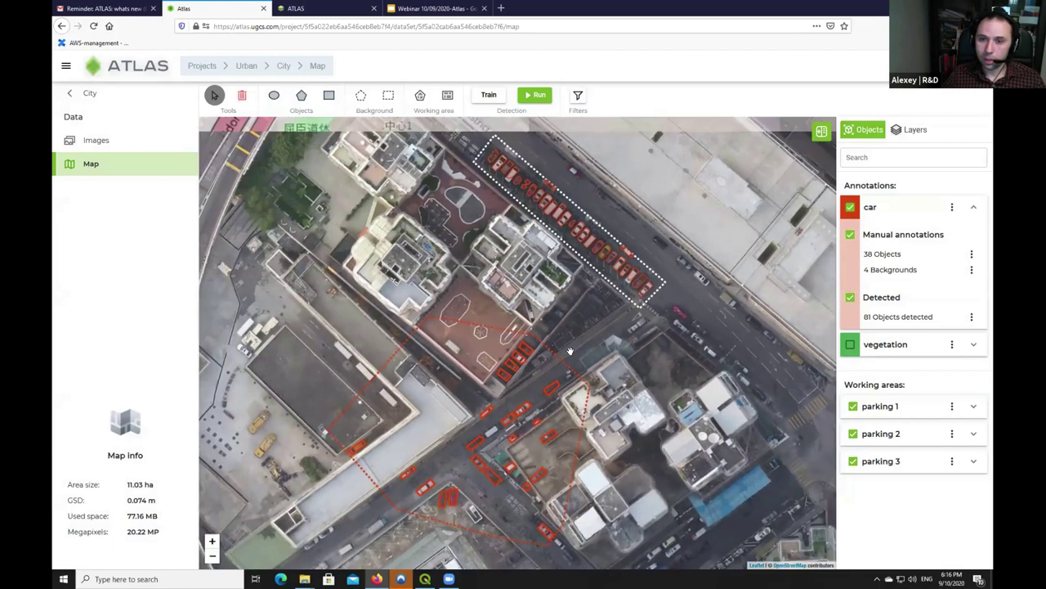
{"action": "scroll", "coordinate": [569, 351], "scroll_direction": "up", "scroll_amount": 3}
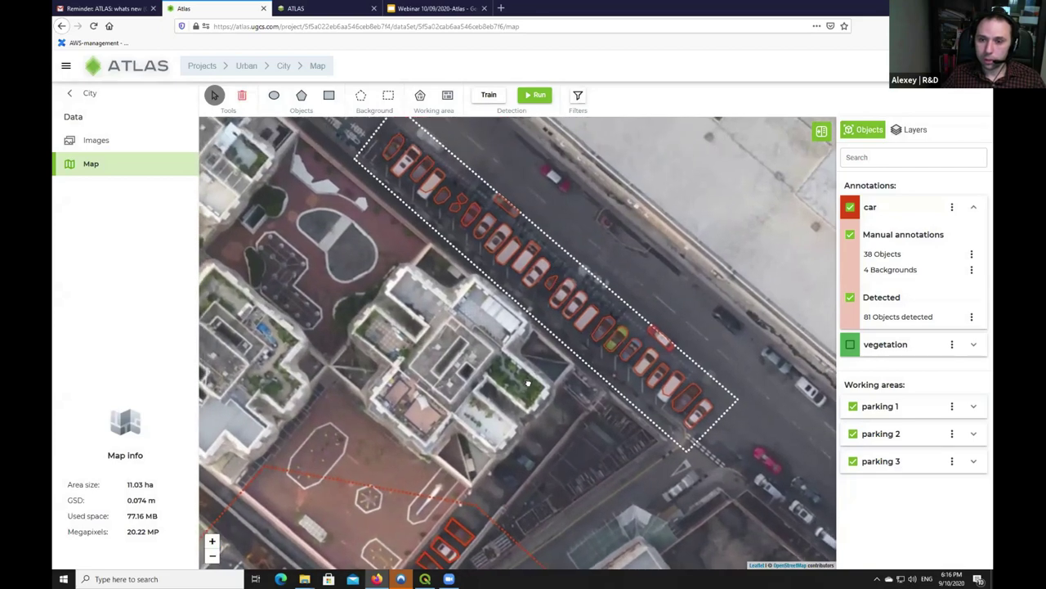
{"action": "scroll", "coordinate": [581, 327], "scroll_direction": "up", "scroll_amount": 2}
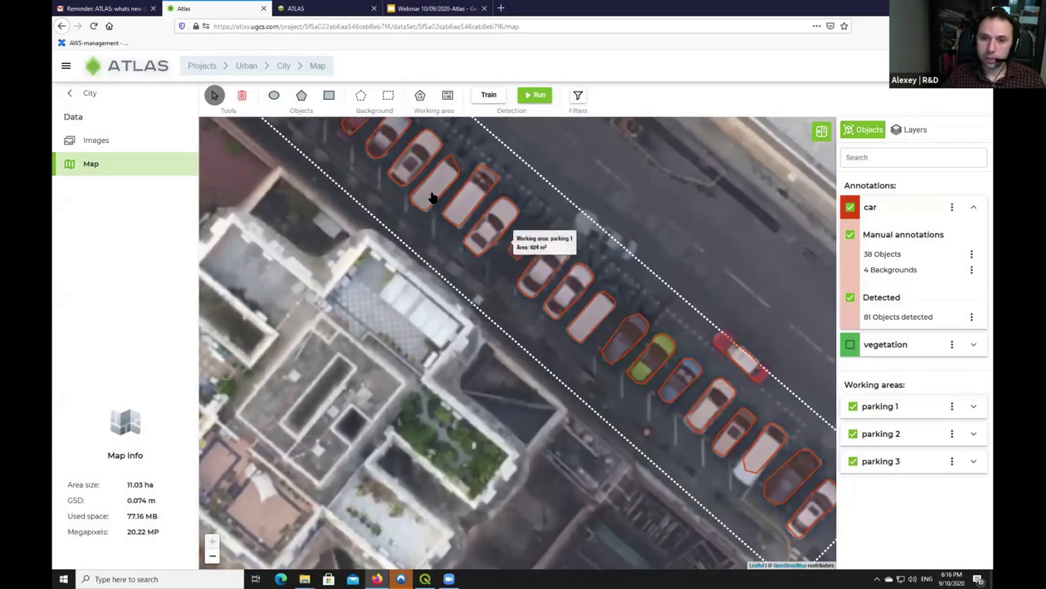
{"action": "left_click_drag", "start_coordinate": [478, 220], "coordinate": [502, 310]}
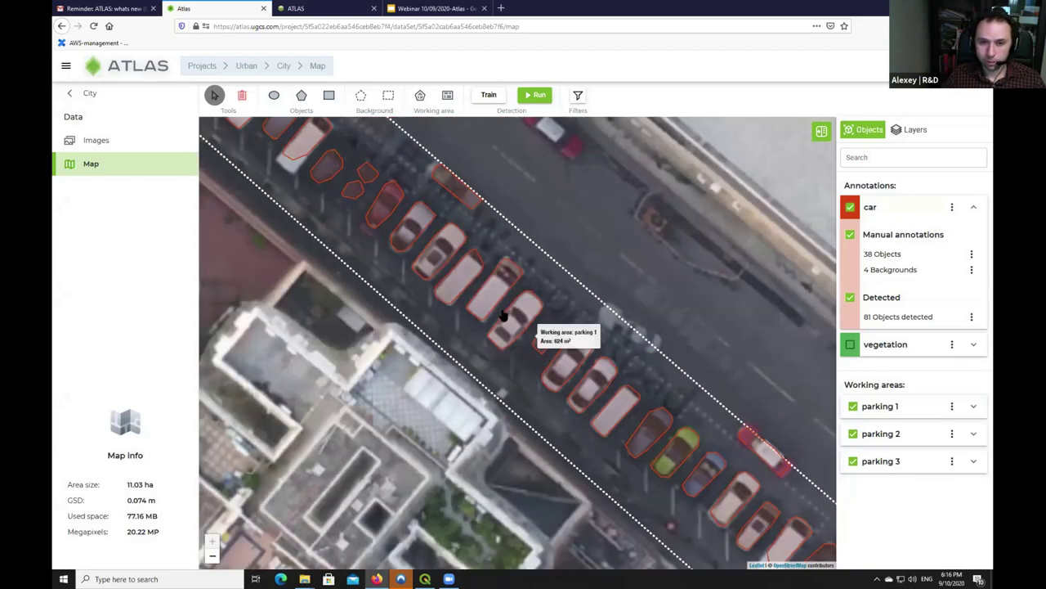
{"action": "scroll", "coordinate": [502, 315], "scroll_direction": "down", "scroll_amount": 2}
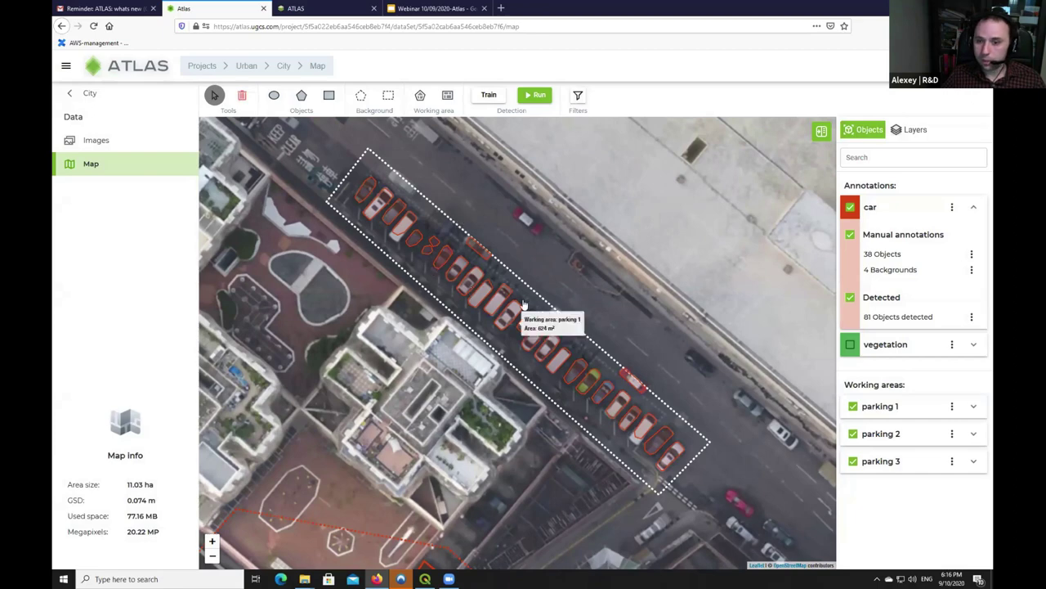
{"action": "left_click_drag", "start_coordinate": [381, 290], "coordinate": [349, 286]}
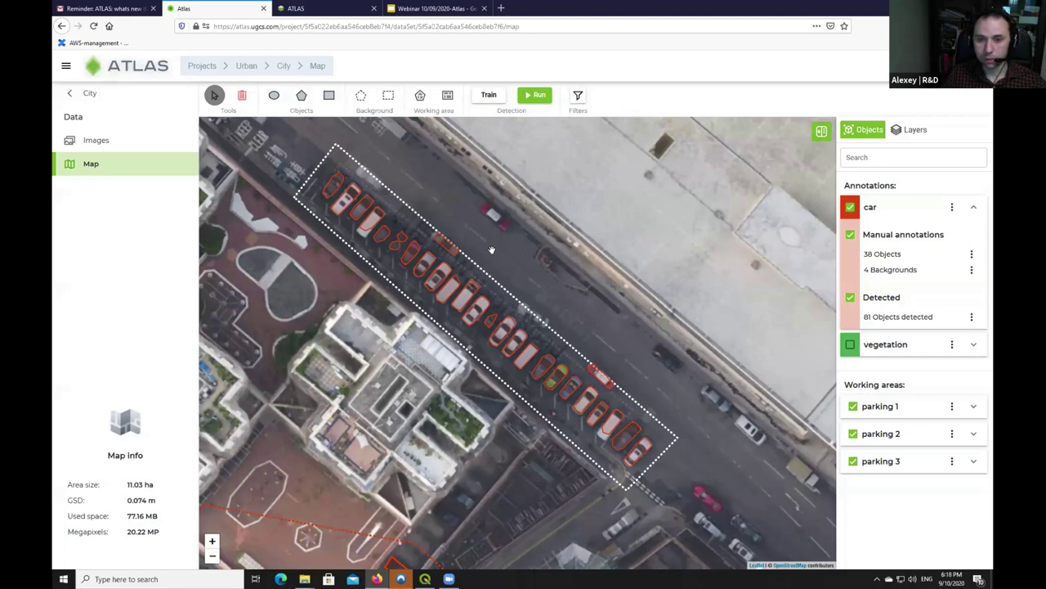
{"action": "mouse_move", "coordinate": [496, 272]}
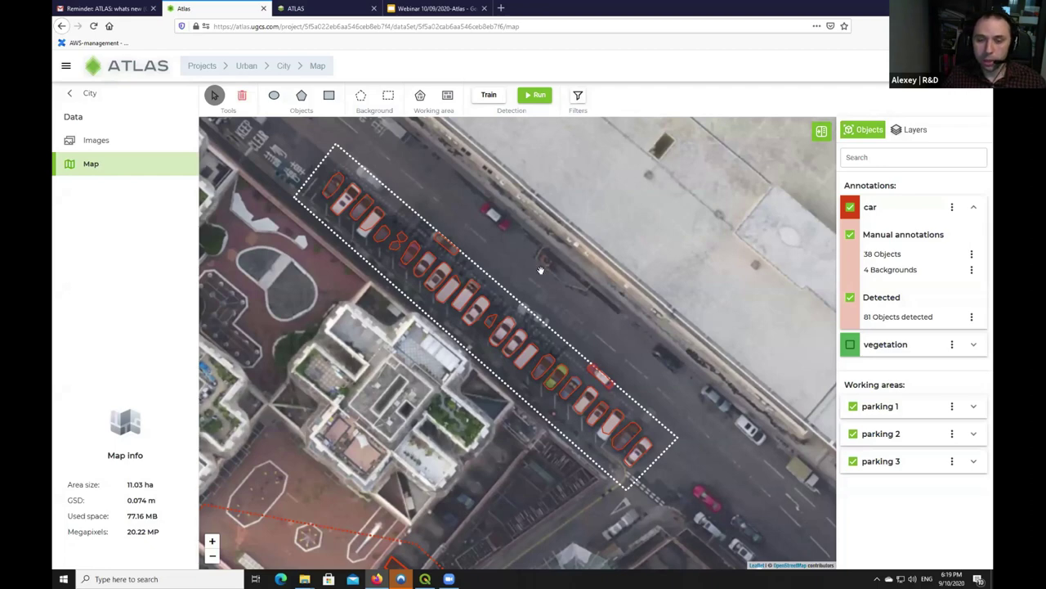
{"action": "mouse_move", "coordinate": [455, 286]}
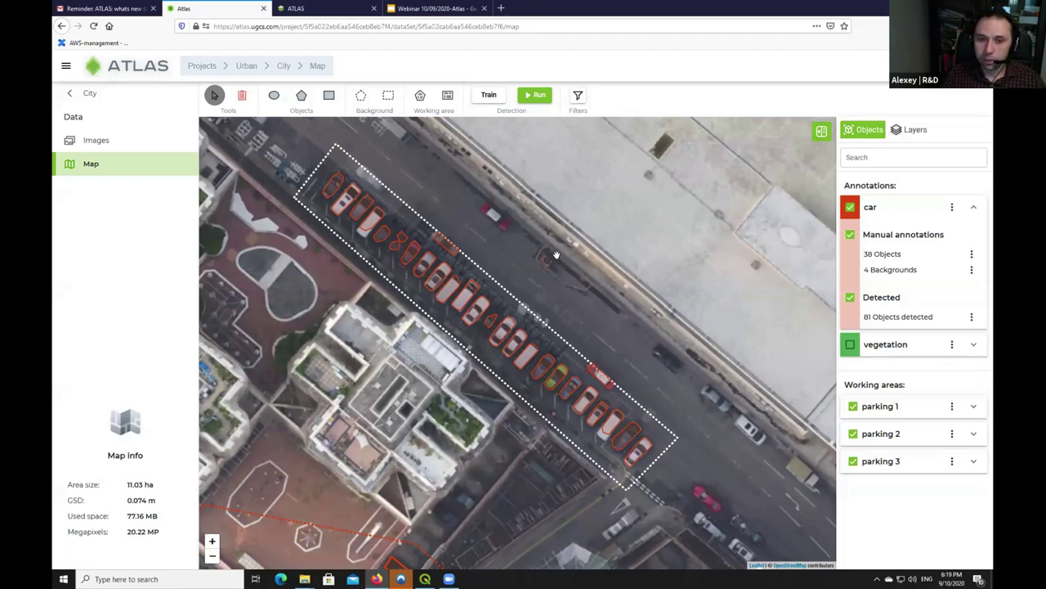
{"action": "mouse_move", "coordinate": [428, 263]}
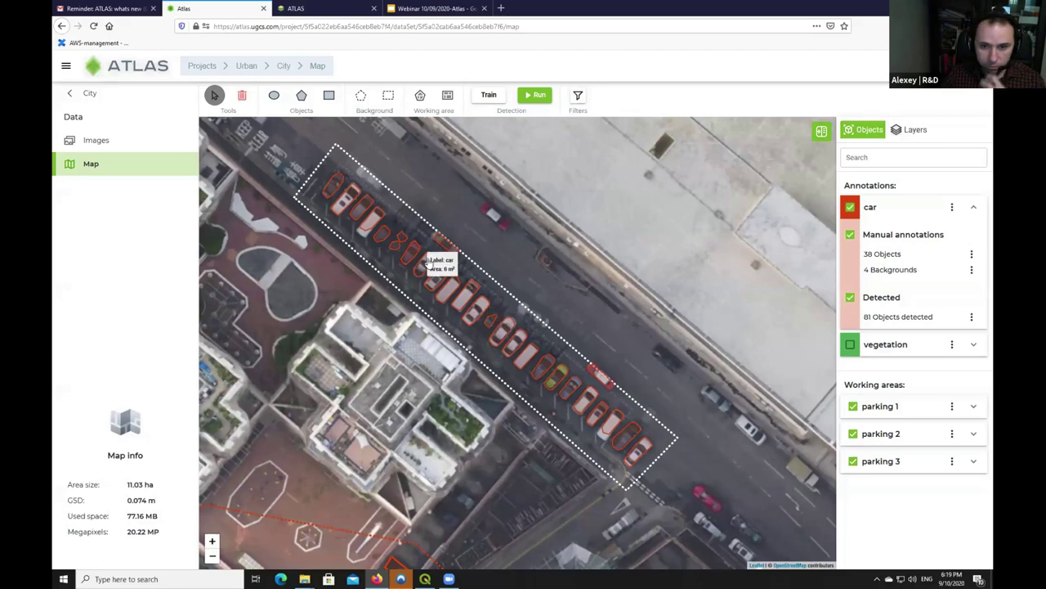
- Examine the parking working areas and their car detections across the whole orthomosaic
{"action": "scroll", "coordinate": [642, 241], "scroll_direction": "down", "scroll_amount": 2}
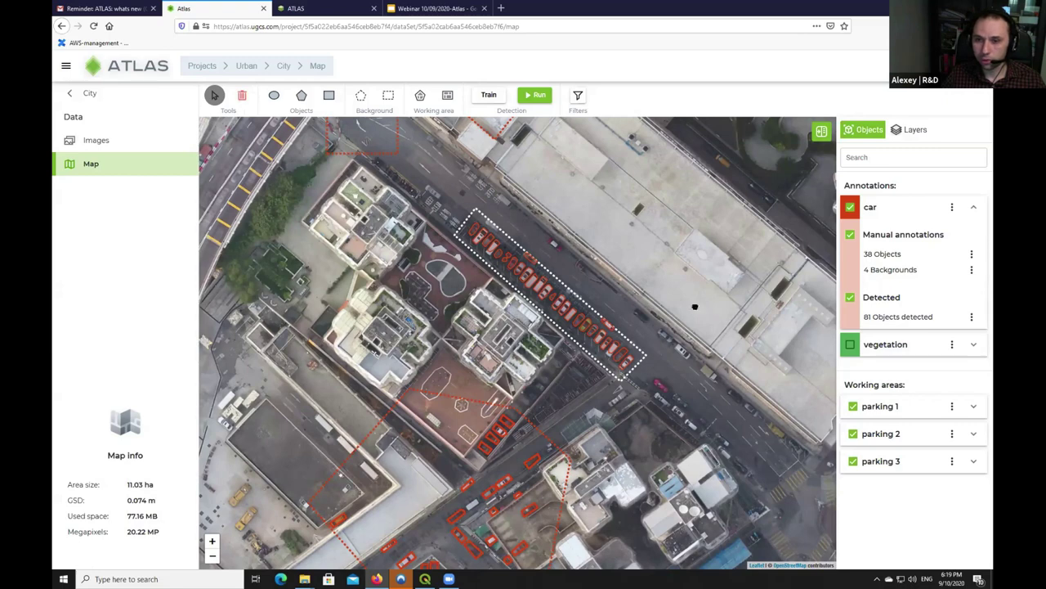
{"action": "left_click_drag", "start_coordinate": [684, 309], "coordinate": [615, 335]}
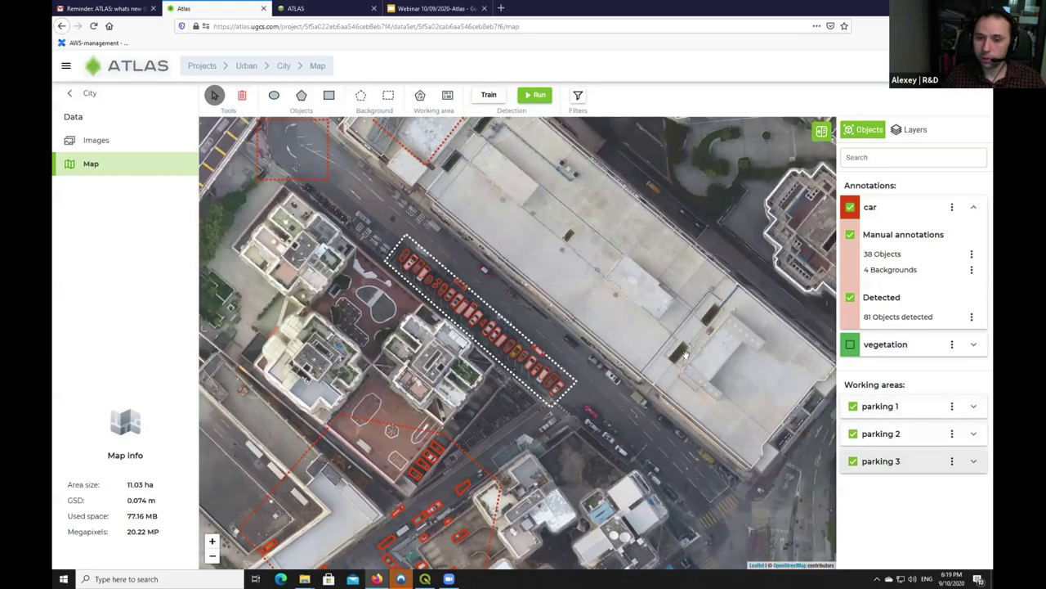
{"action": "mouse_move", "coordinate": [516, 334]}
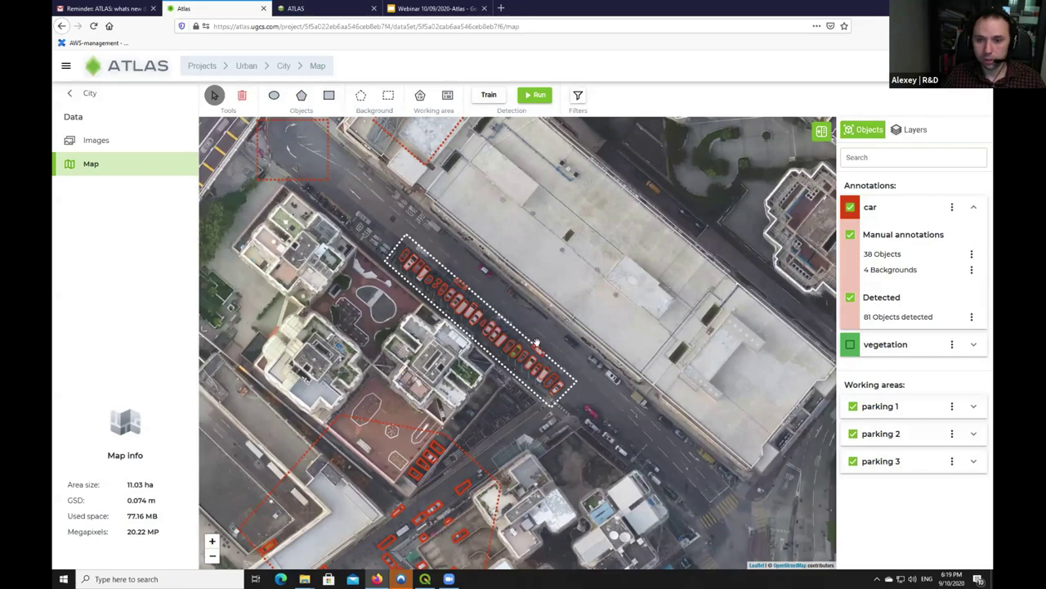
{"action": "scroll", "coordinate": [685, 252], "scroll_direction": "down", "scroll_amount": 3}
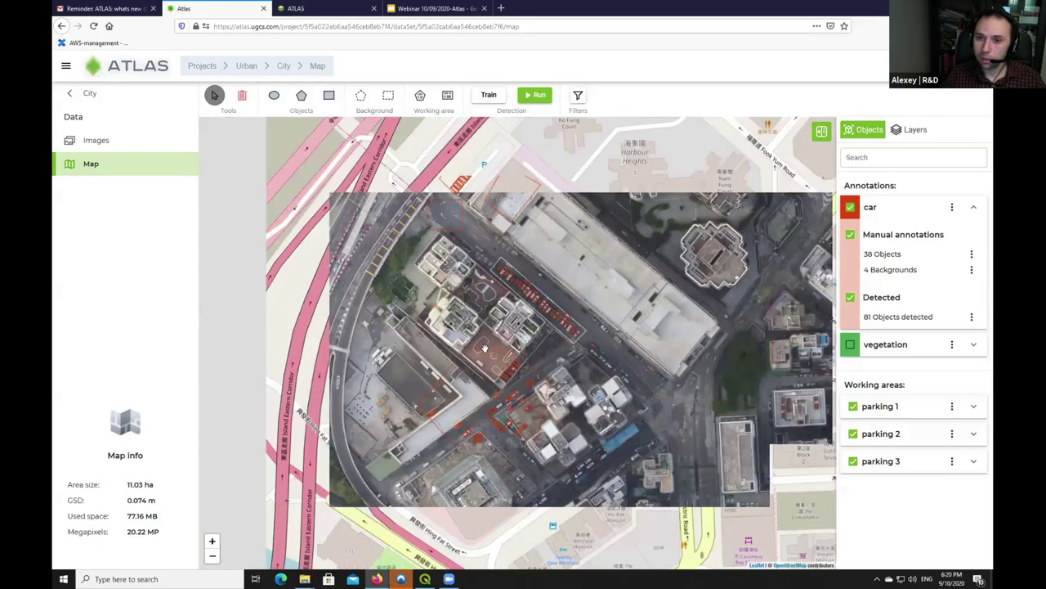
{"action": "scroll", "coordinate": [545, 278], "scroll_direction": "up", "scroll_amount": 2}
{"action": "mouse_move", "coordinate": [545, 278]}
{"action": "left_mouse_down"}
{"action": "mouse_move", "coordinate": [542, 292]}
{"action": "mouse_move", "coordinate": [530, 282]}
{"action": "left_mouse_up"}
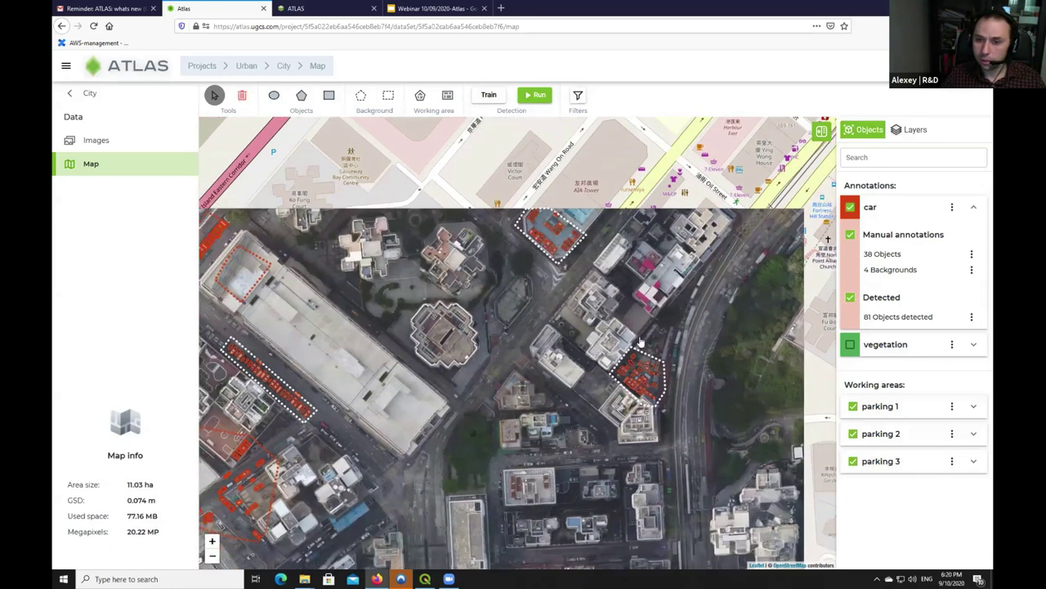
{"action": "mouse_move", "coordinate": [632, 344]}
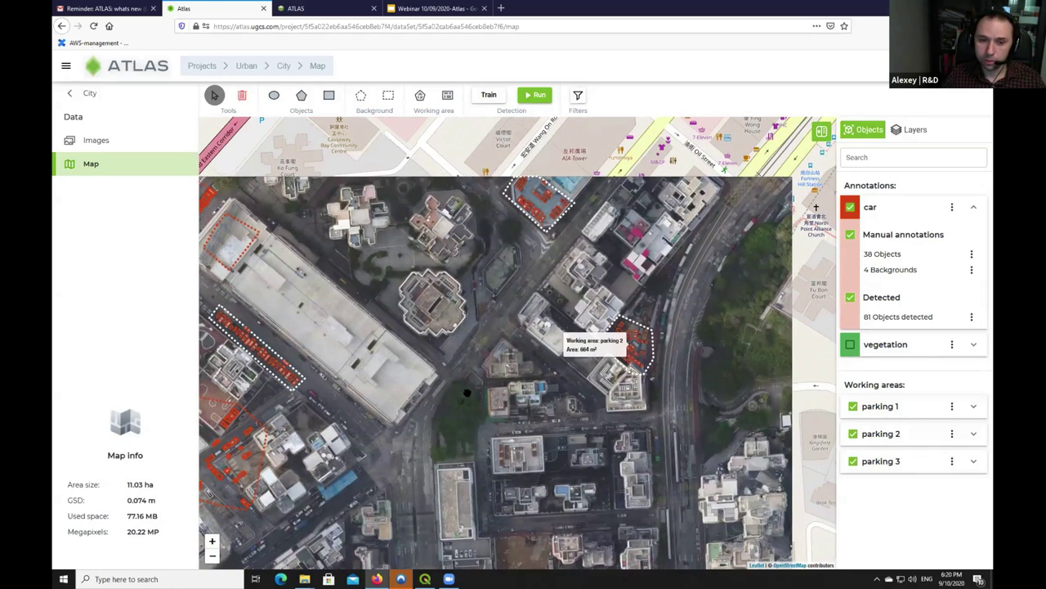
{"action": "mouse_move", "coordinate": [468, 393]}
{"action": "left_mouse_down"}
{"action": "mouse_move", "coordinate": [554, 361]}
{"action": "mouse_move", "coordinate": [572, 363]}
{"action": "mouse_move", "coordinate": [564, 373]}
{"action": "left_mouse_up"}
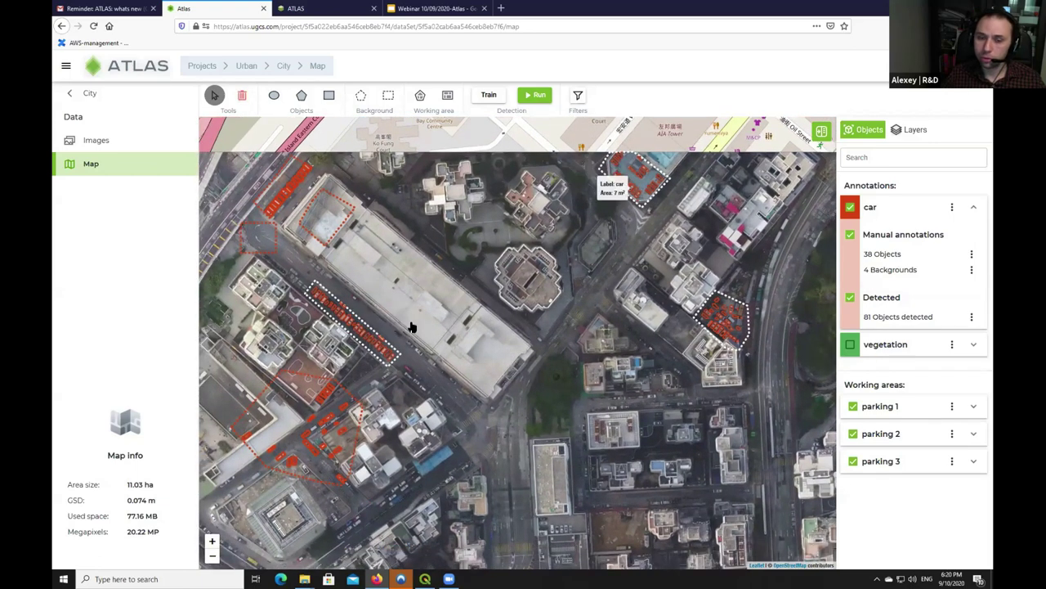
{"action": "mouse_move", "coordinate": [647, 188]}
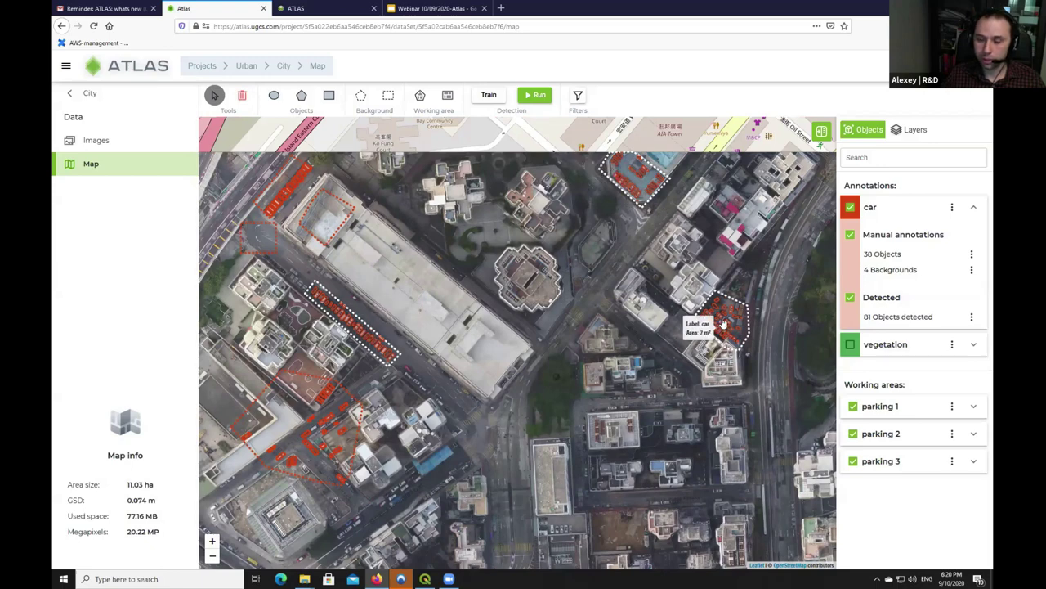
- Expand the parking 1 and parking 2 working areas to check their object counts, and view the actions available for parking 1
{"action": "left_click", "coordinate": [973, 407]}
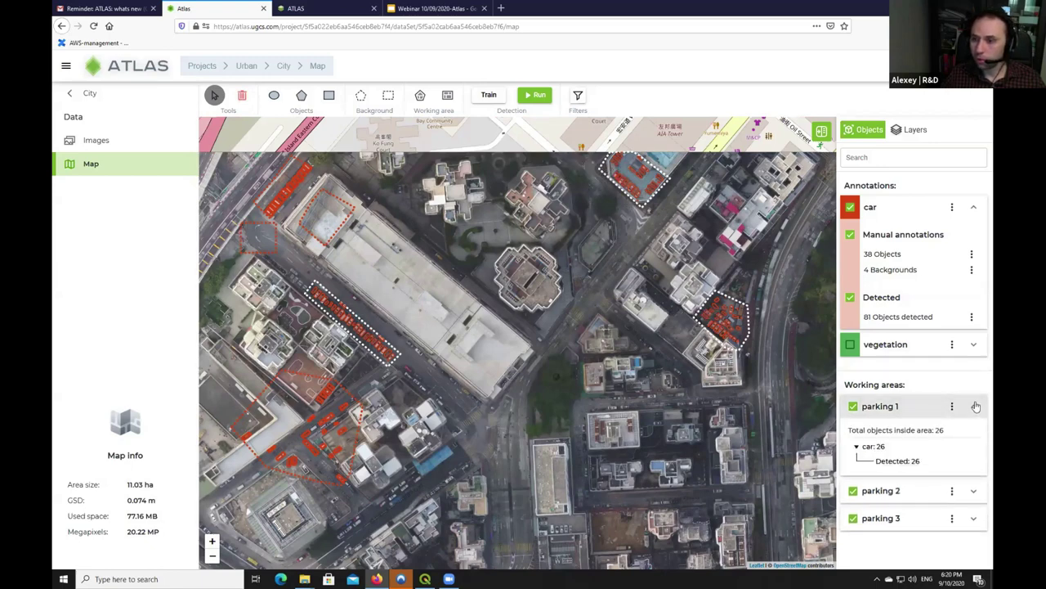
{"action": "left_click", "coordinate": [970, 494]}
{"action": "scroll", "coordinate": [940, 385], "scroll_direction": "down", "scroll_amount": 1}
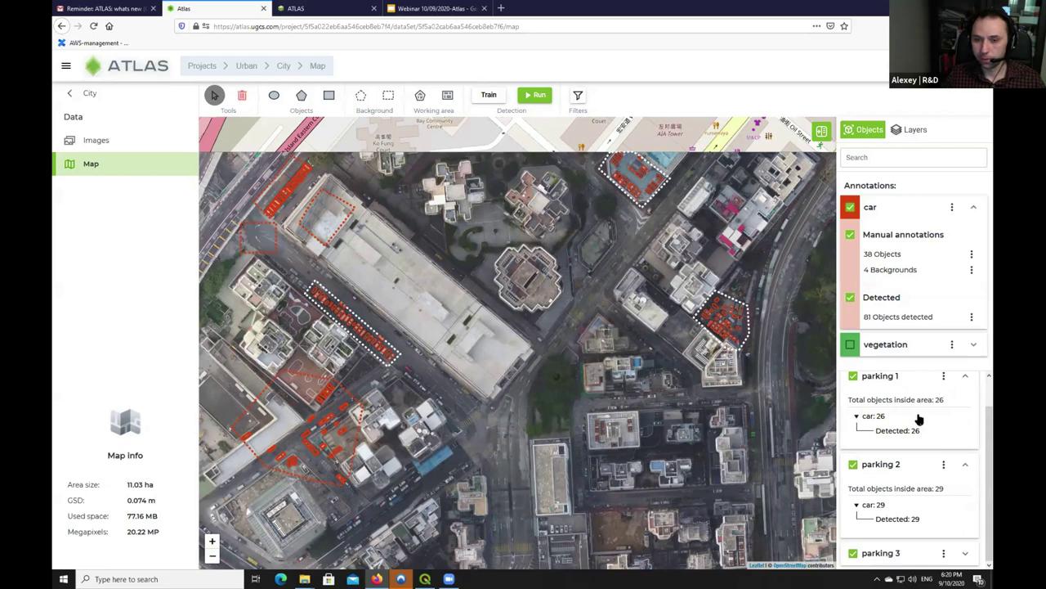
{"action": "scroll", "coordinate": [940, 421], "scroll_direction": "up", "scroll_amount": 1}
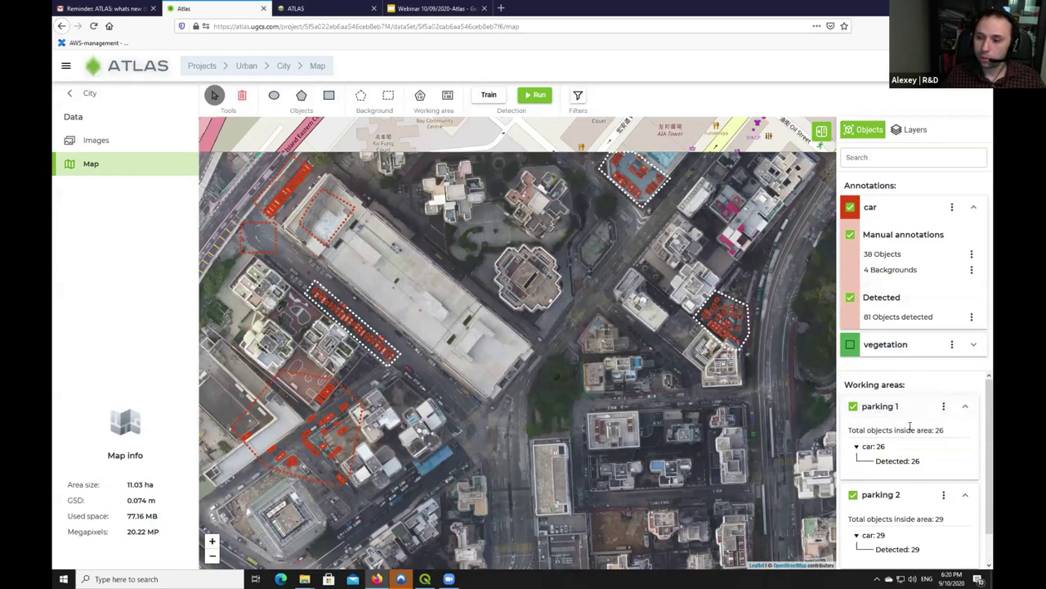
{"action": "left_click", "coordinate": [944, 411]}
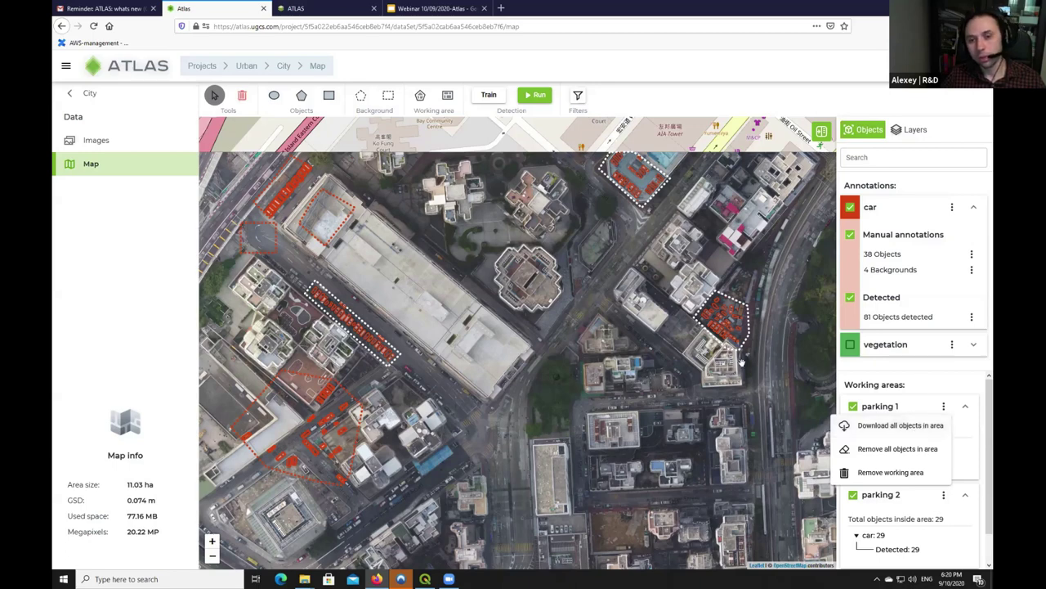
{"action": "left_click", "coordinate": [642, 336]}
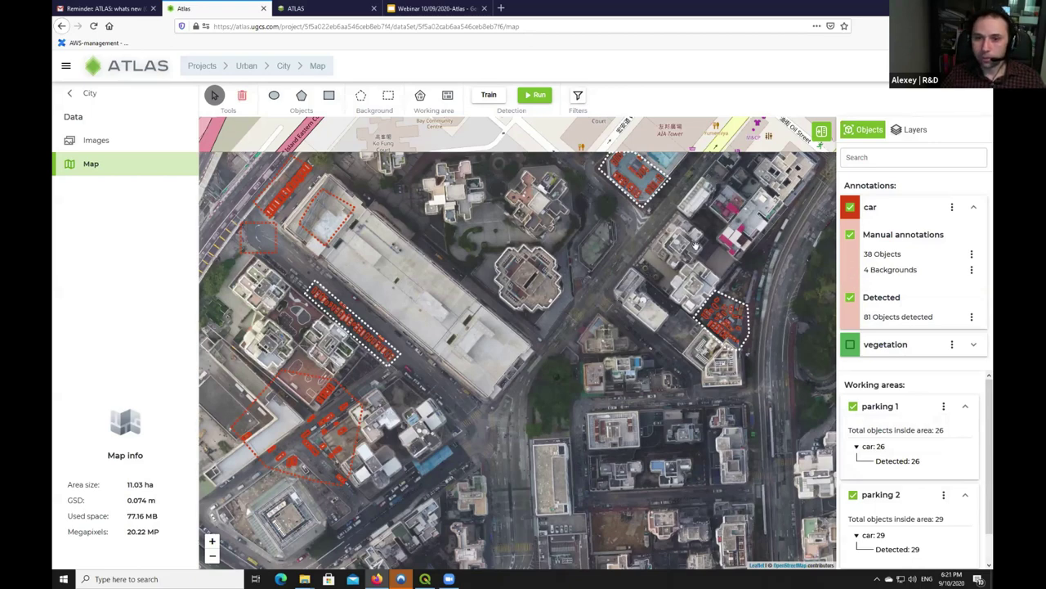
{"action": "scroll", "coordinate": [695, 248], "scroll_direction": "down", "scroll_amount": 3}
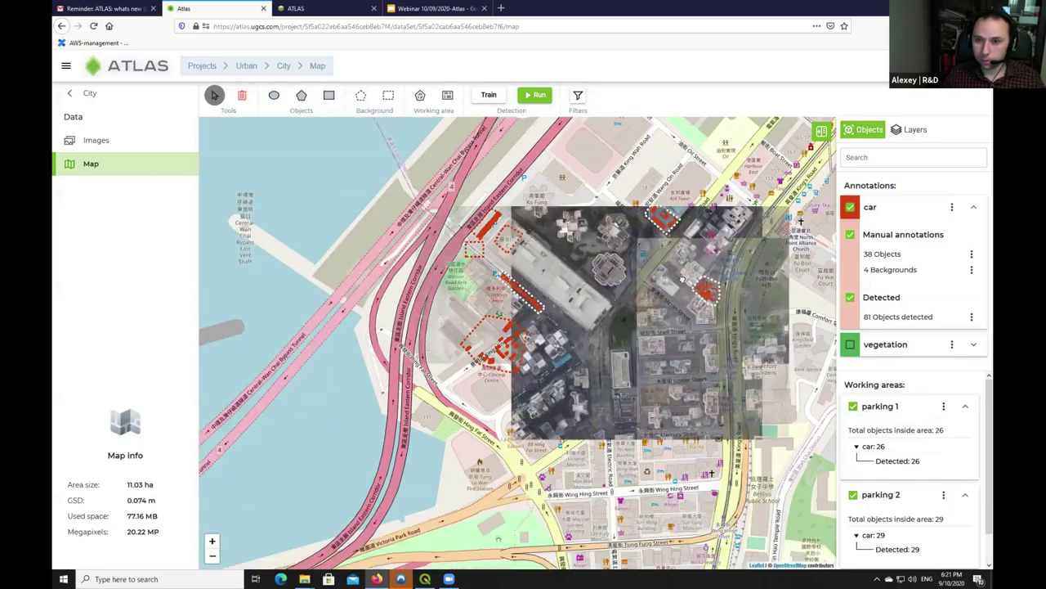
{"action": "scroll", "coordinate": [654, 286], "scroll_direction": "up", "scroll_amount": 2}
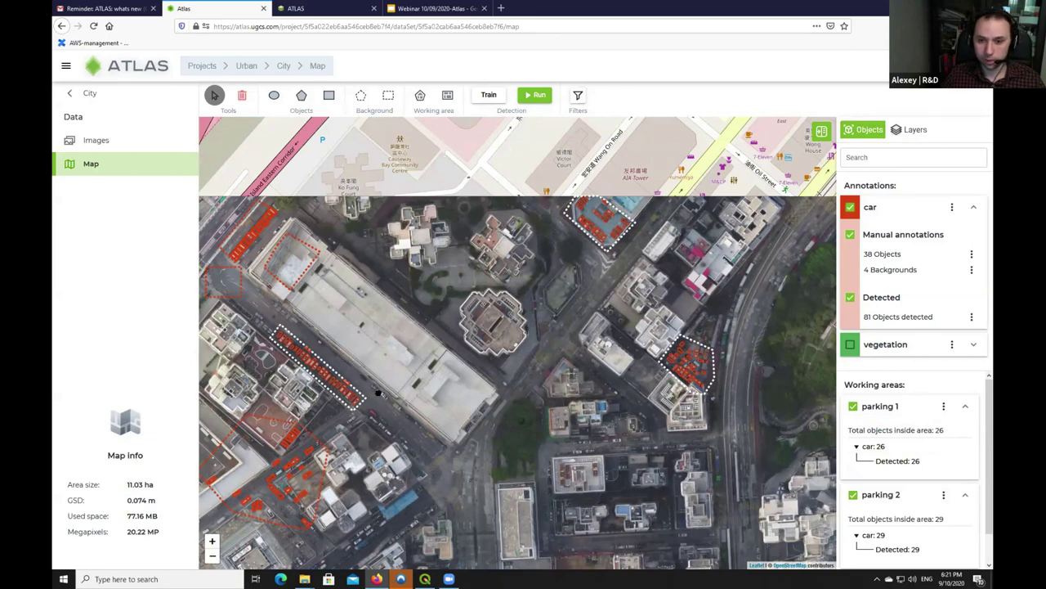
{"action": "left_click_drag", "start_coordinate": [379, 391], "coordinate": [395, 345]}
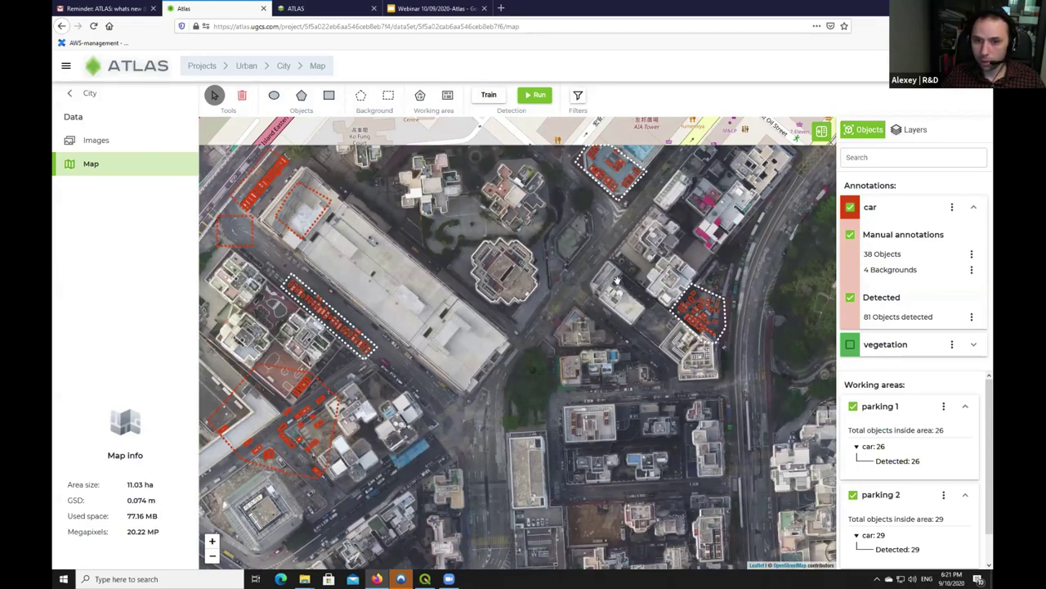
- Show the vegetation annotations on the map and examine the vegetation outlines across the City orthomosaic
{"action": "scroll", "coordinate": [585, 278], "scroll_direction": "down", "scroll_amount": 1}
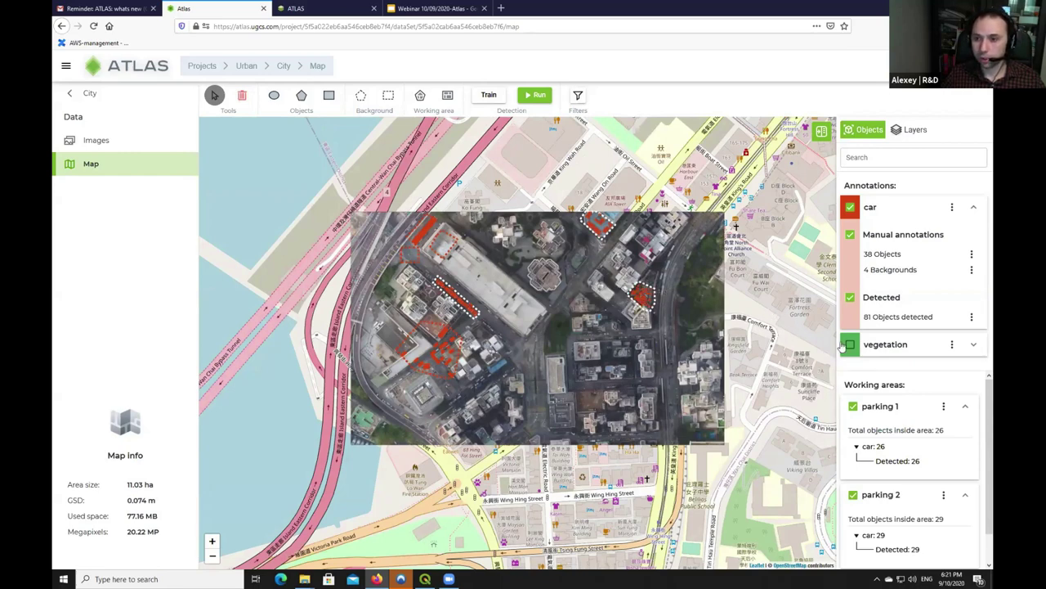
{"action": "left_click", "coordinate": [850, 346]}
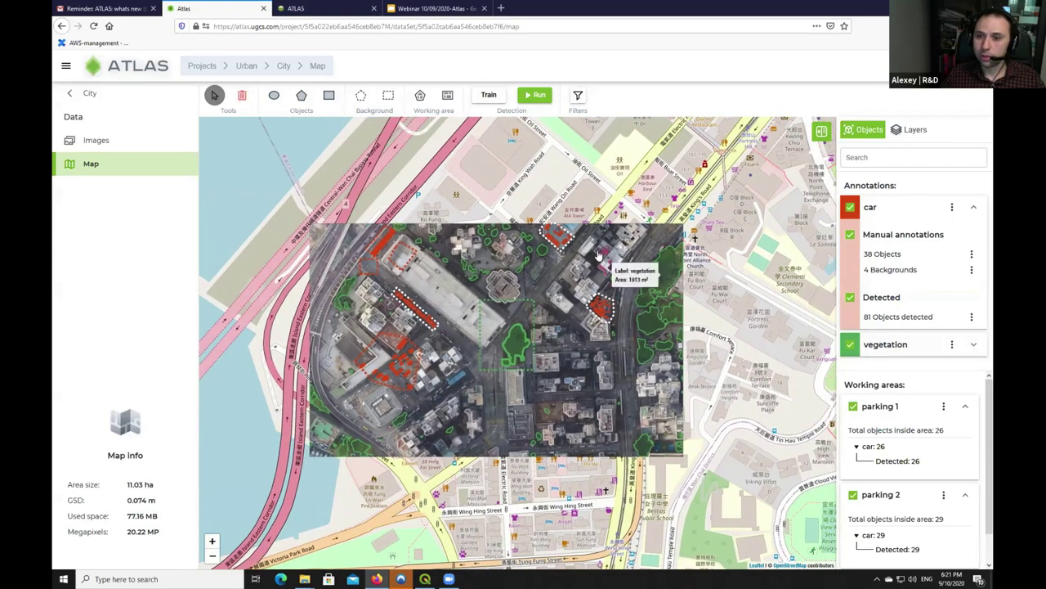
{"action": "scroll", "coordinate": [640, 303], "scroll_direction": "up", "scroll_amount": 1}
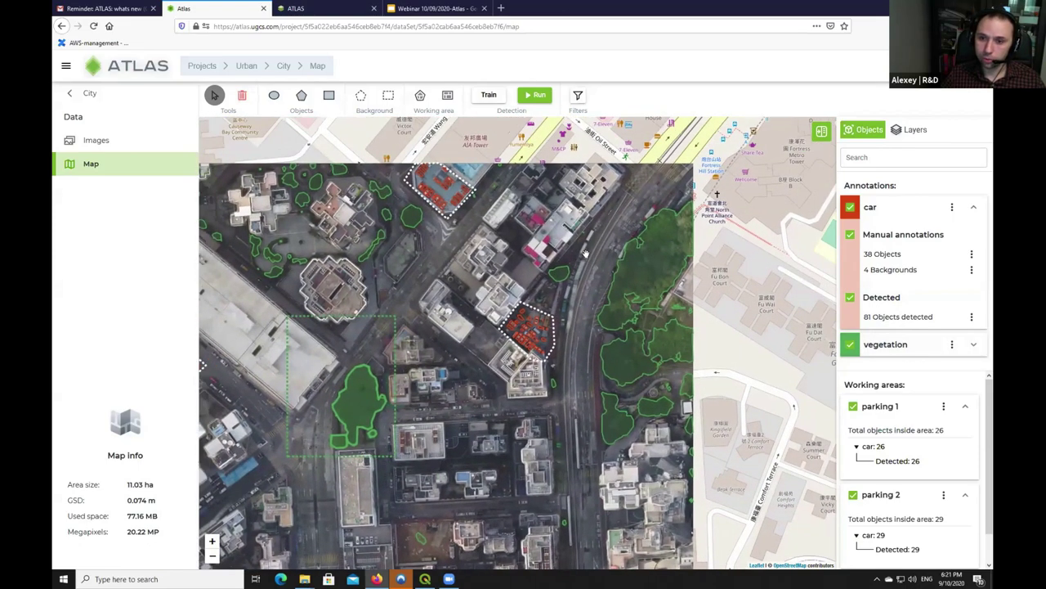
{"action": "mouse_move", "coordinate": [621, 324]}
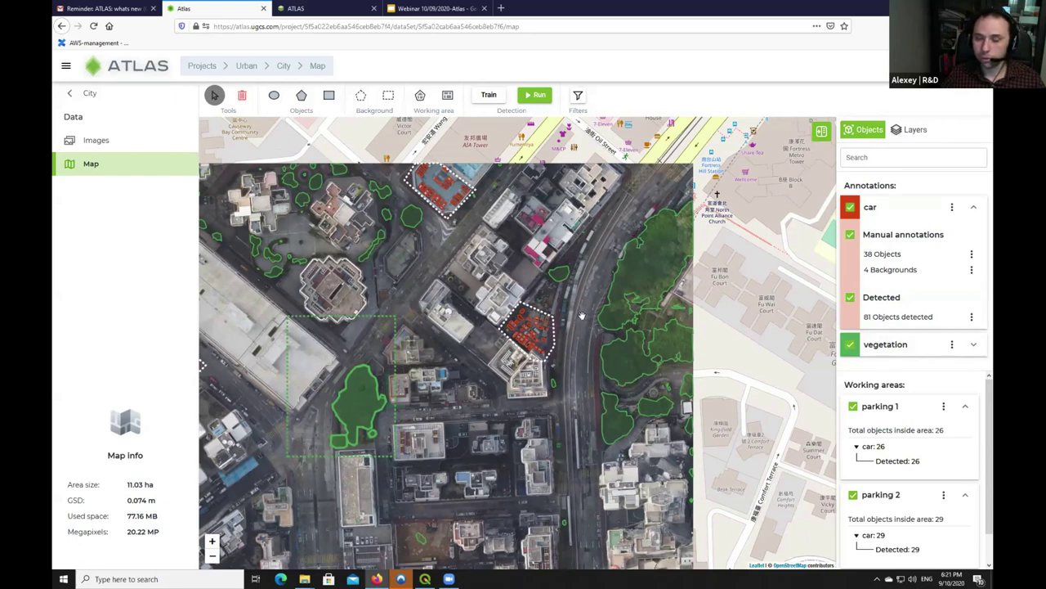
{"action": "mouse_move", "coordinate": [599, 255]}
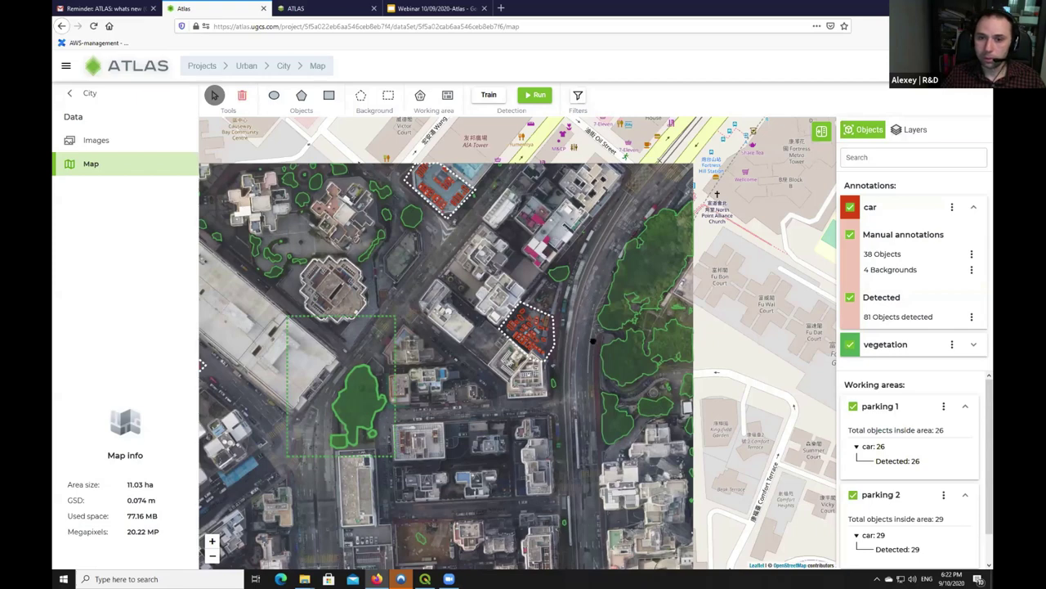
{"action": "scroll", "coordinate": [586, 300], "scroll_direction": "up", "scroll_amount": 1}
{"action": "scroll", "coordinate": [429, 225], "scroll_direction": "down", "scroll_amount": 1}
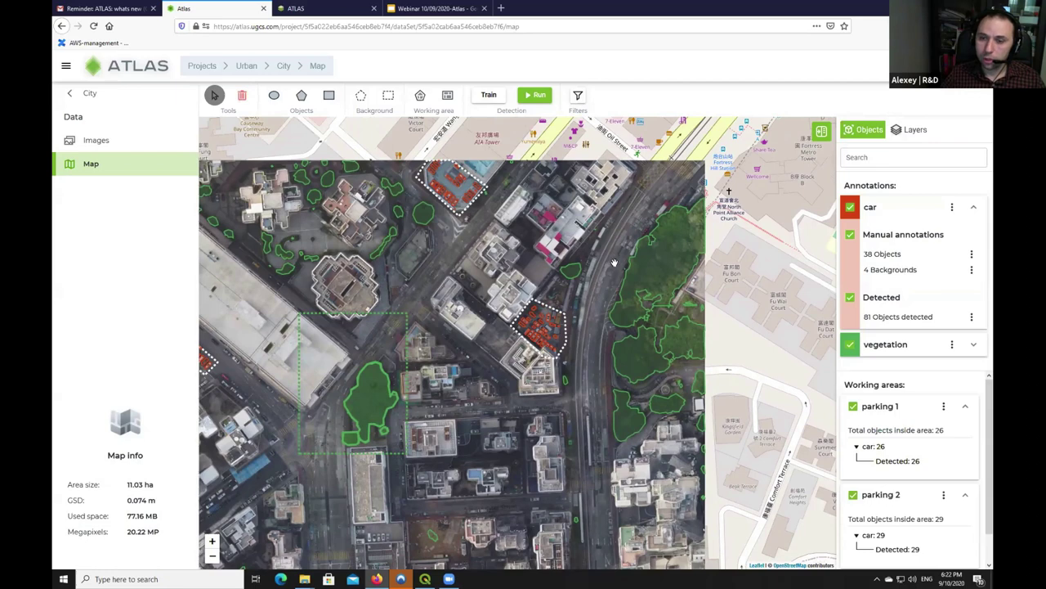
- Hide all car annotations and the detected vegetation, and examine the manual vegetation annotations on the map
{"action": "left_click", "coordinate": [850, 210]}
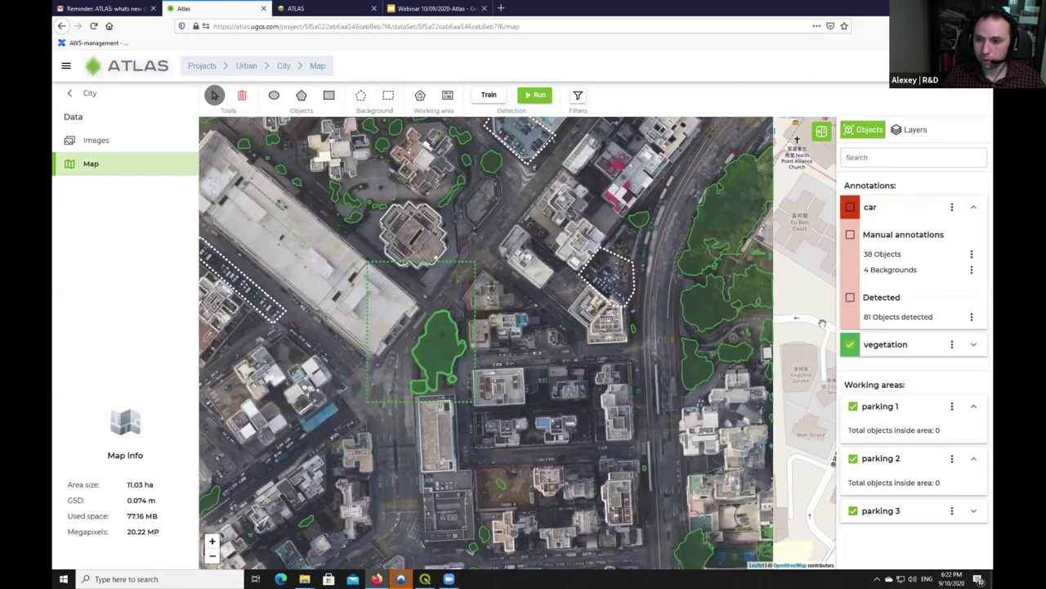
{"action": "left_click", "coordinate": [973, 346]}
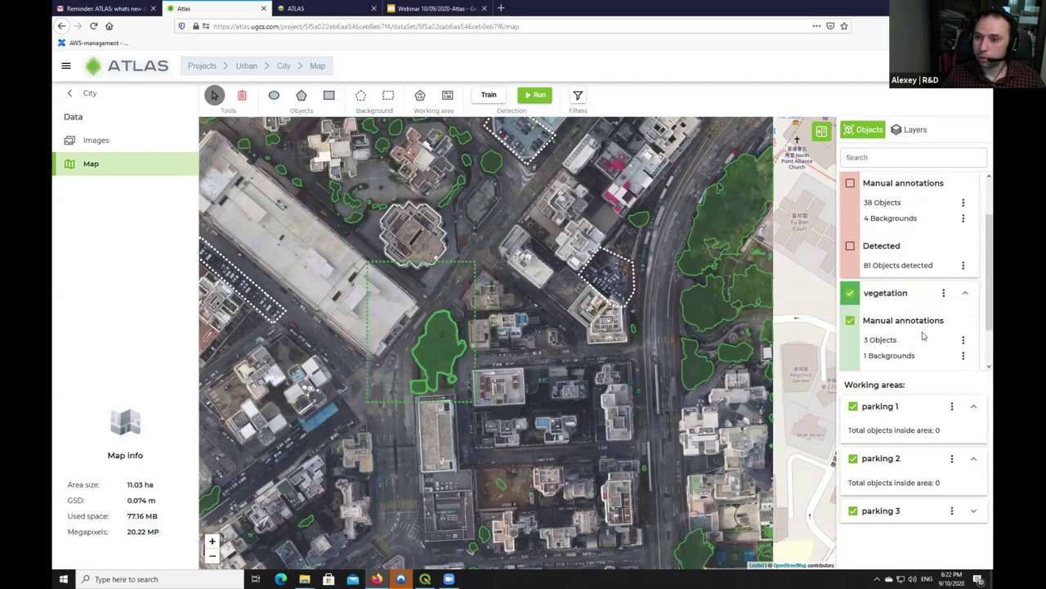
{"action": "left_click", "coordinate": [850, 336]}
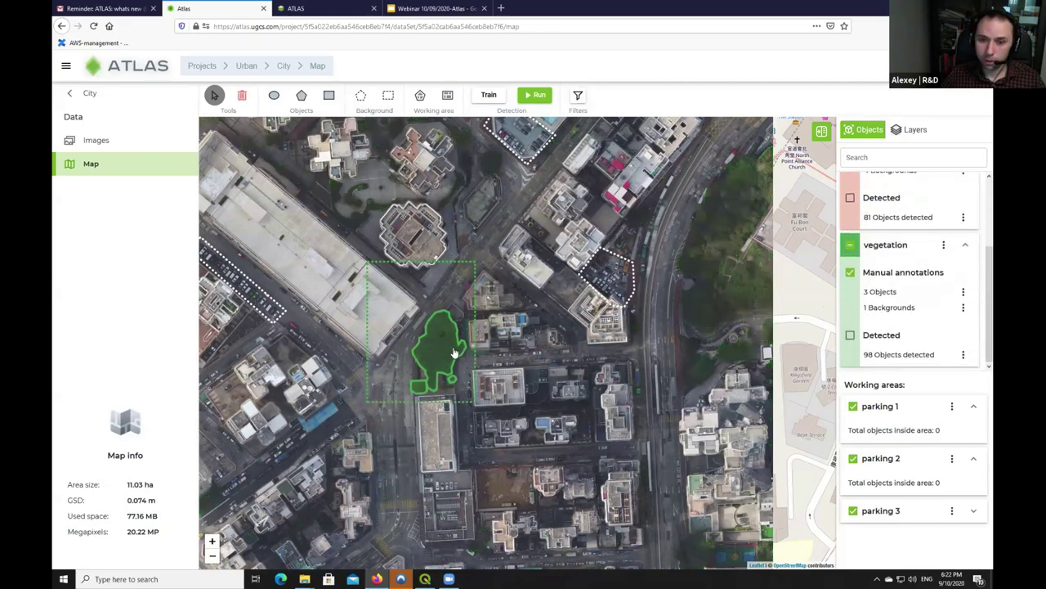
{"action": "scroll", "coordinate": [450, 343], "scroll_direction": "up", "scroll_amount": 1}
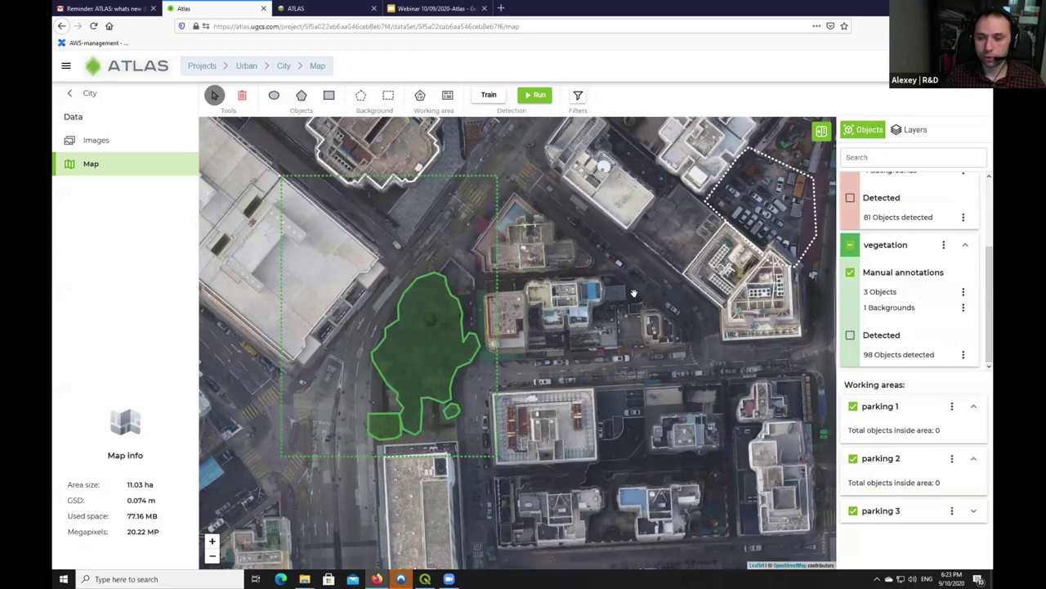
- Show the detected vegetation on the map again and view the actions available for those detections
{"action": "left_click", "coordinate": [850, 340]}
{"action": "scroll", "coordinate": [650, 335], "scroll_direction": "down", "scroll_amount": 1}
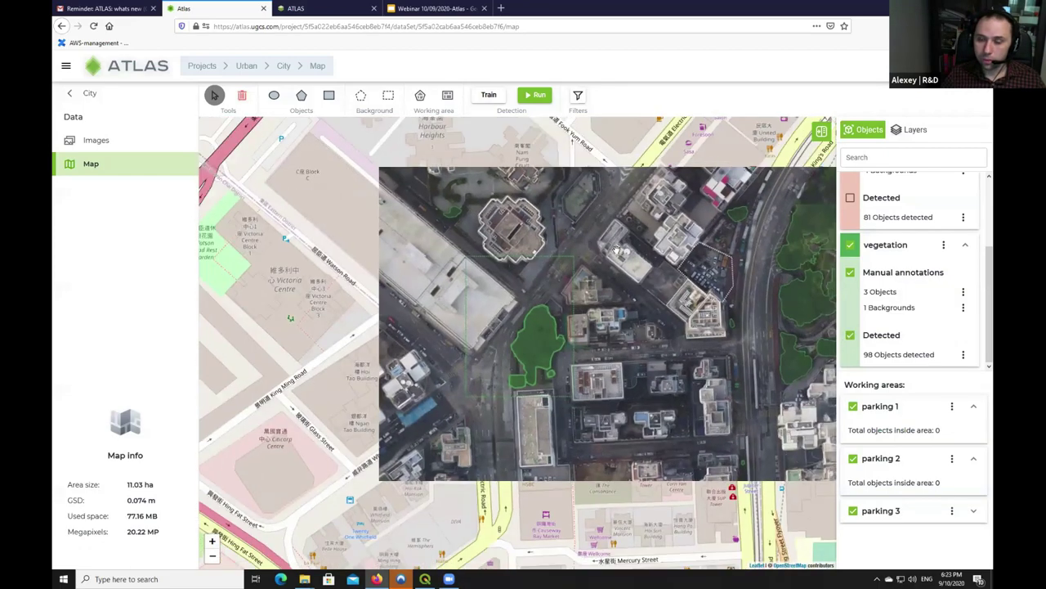
{"action": "scroll", "coordinate": [618, 250], "scroll_direction": "up", "scroll_amount": 1}
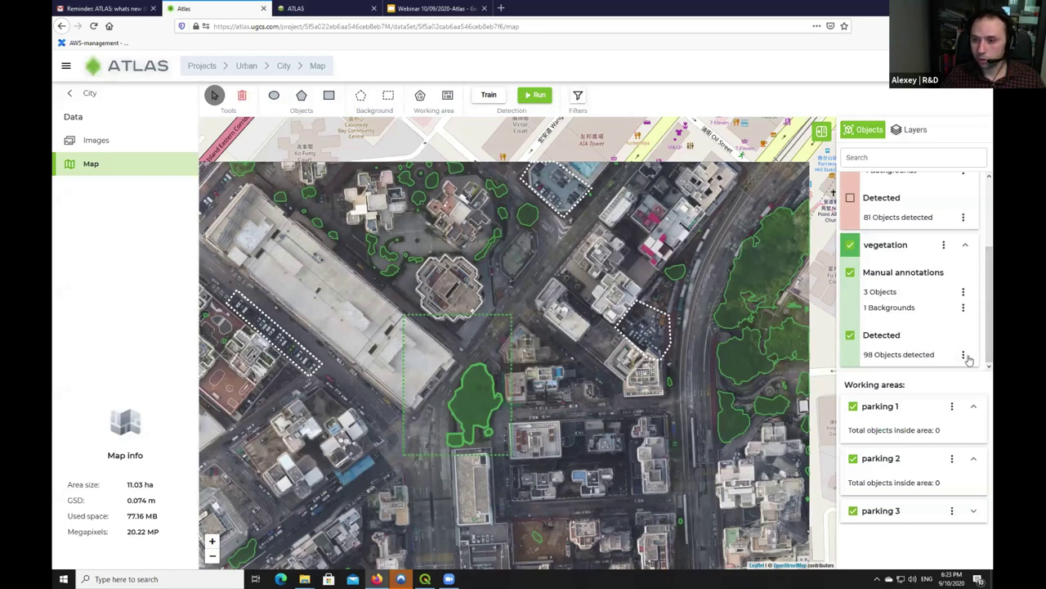
{"action": "left_click", "coordinate": [964, 356]}
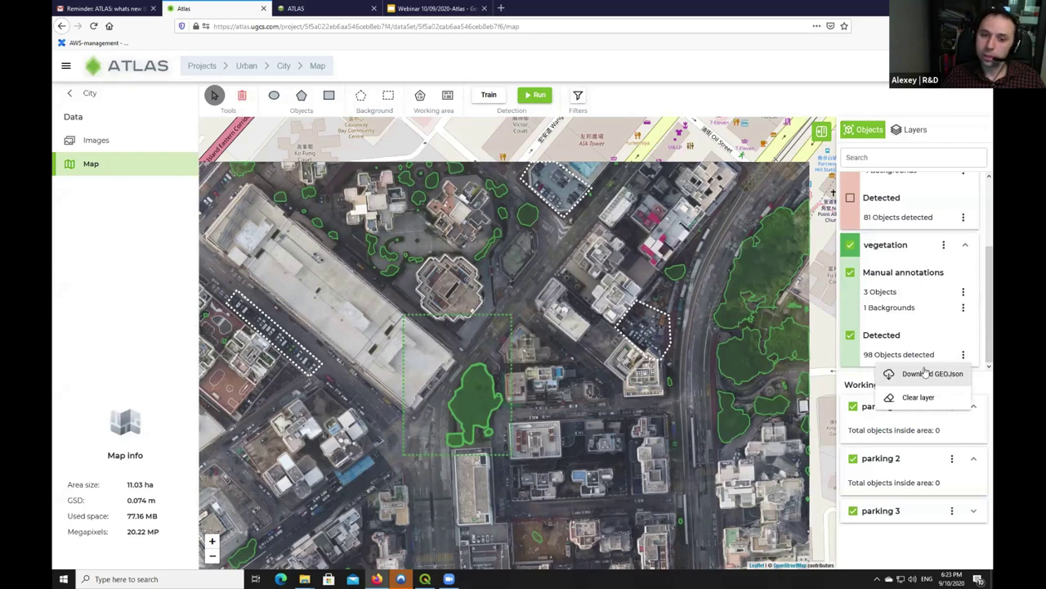
{"action": "left_click", "coordinate": [660, 407]}
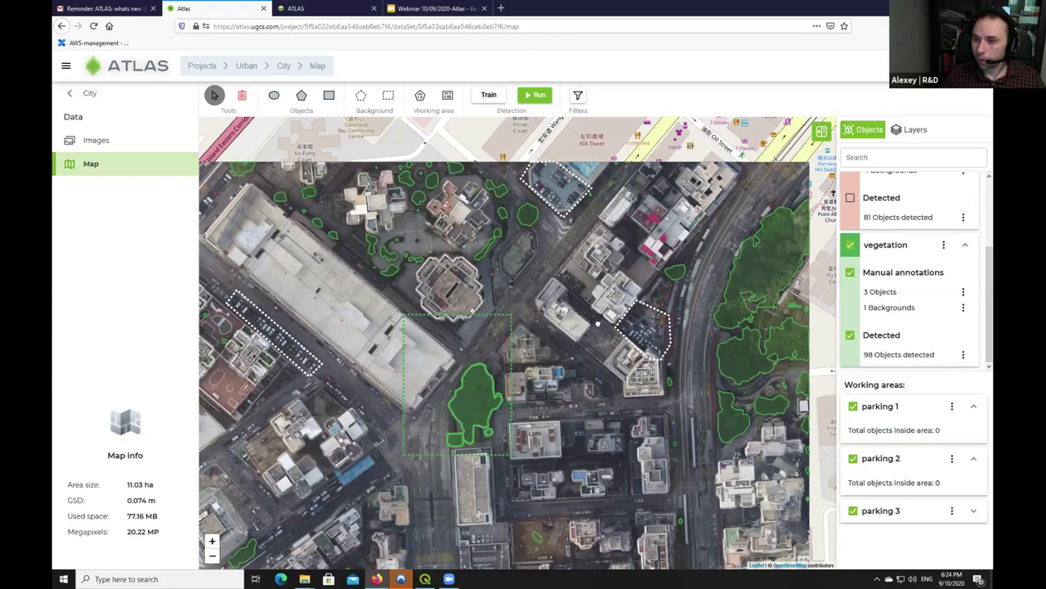
{"action": "left_click_drag", "start_coordinate": [598, 324], "coordinate": [596, 274]}
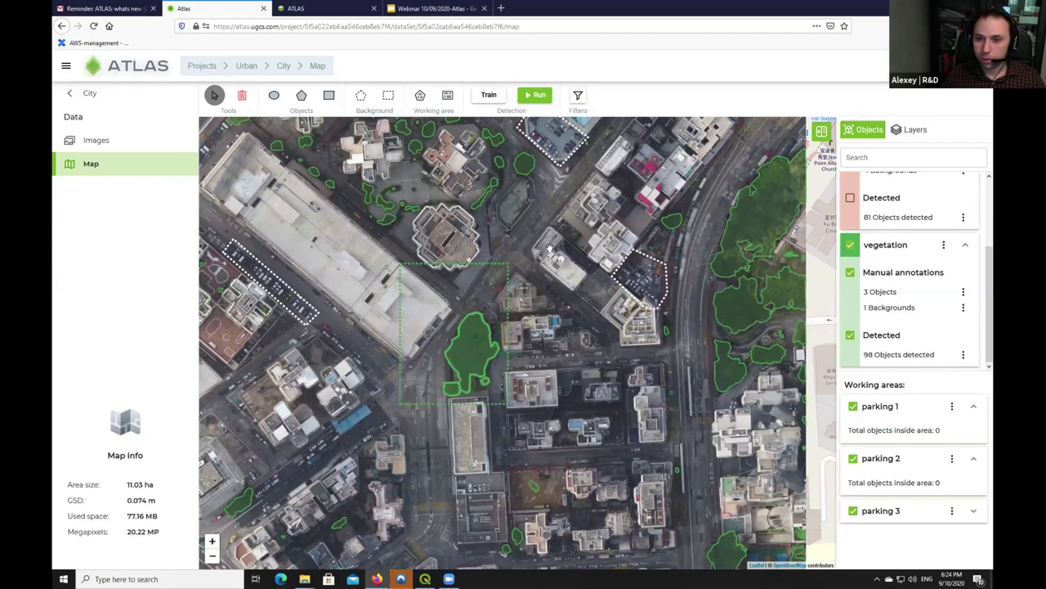
{"action": "mouse_move", "coordinate": [637, 270]}
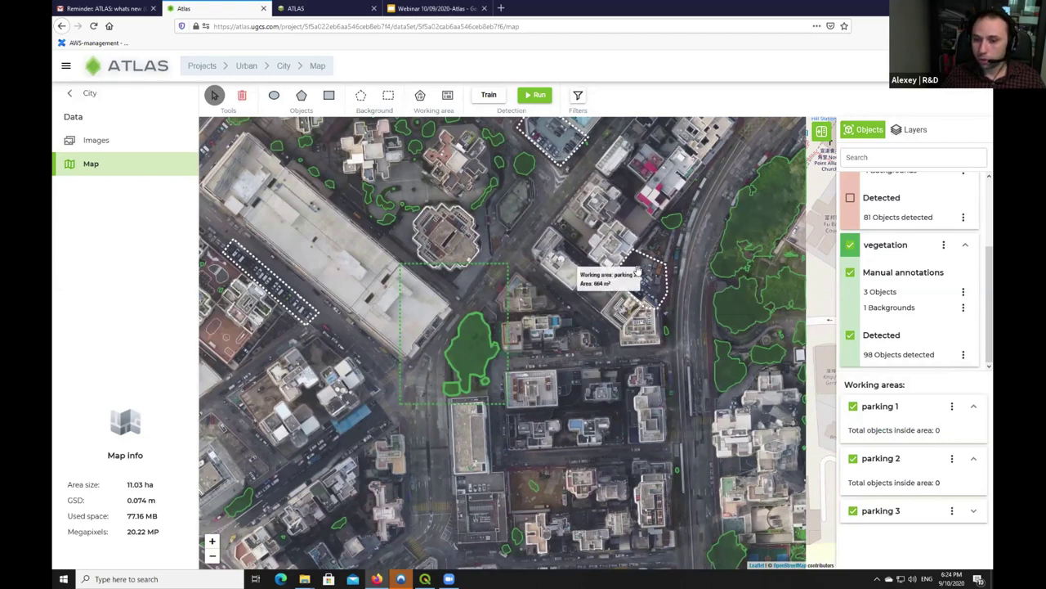
- Open the map of the Mexico data set in the Road quality project
{"action": "left_click", "coordinate": [204, 67]}
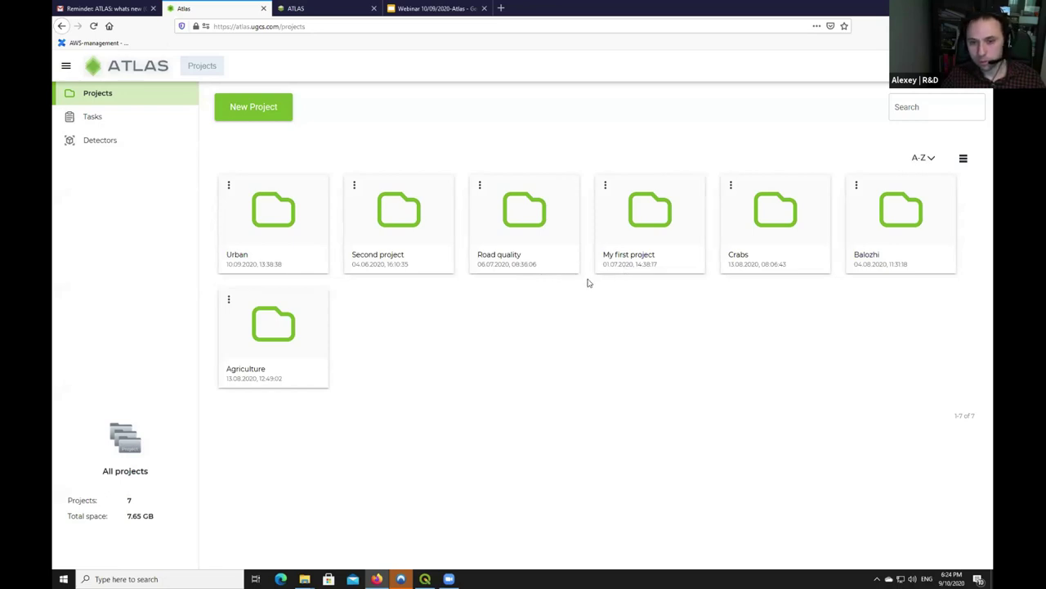
{"action": "left_click", "coordinate": [545, 243]}
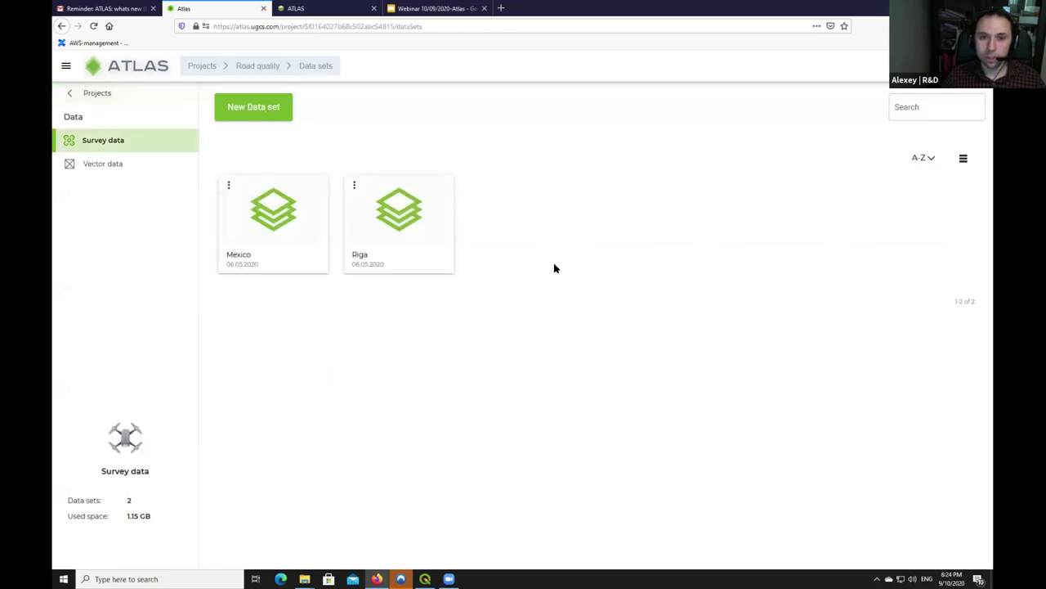
{"action": "left_click", "coordinate": [287, 234]}
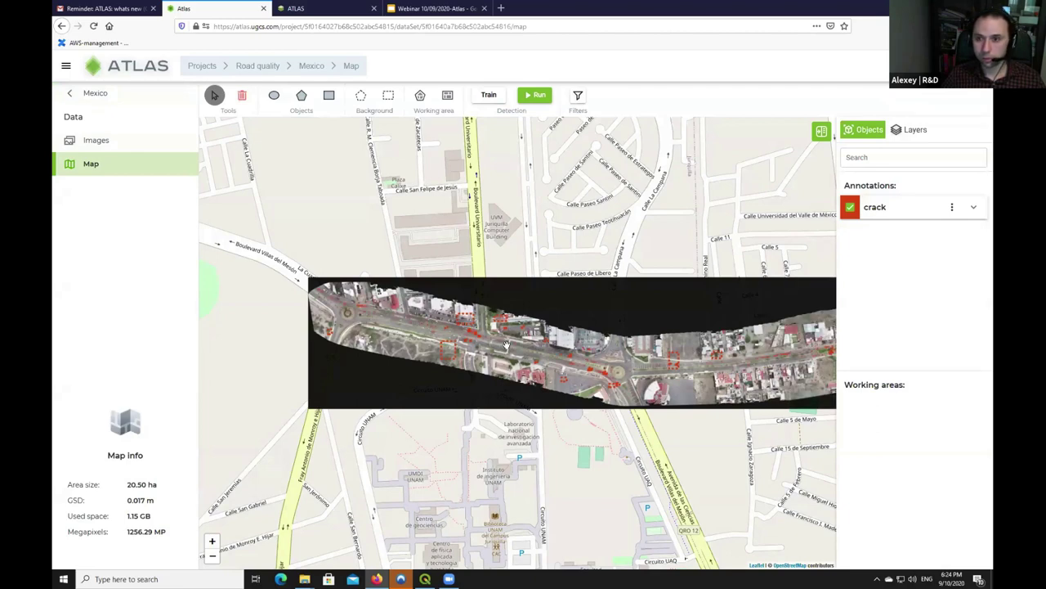
- Examine the crack annotations along the road, up close at the large crack area just west of the roundabout
{"action": "mouse_move", "coordinate": [595, 347]}
{"action": "left_click_drag", "start_coordinate": [595, 347], "coordinate": [428, 316]}
{"action": "scroll", "coordinate": [428, 316], "scroll_direction": "up", "scroll_amount": 1}
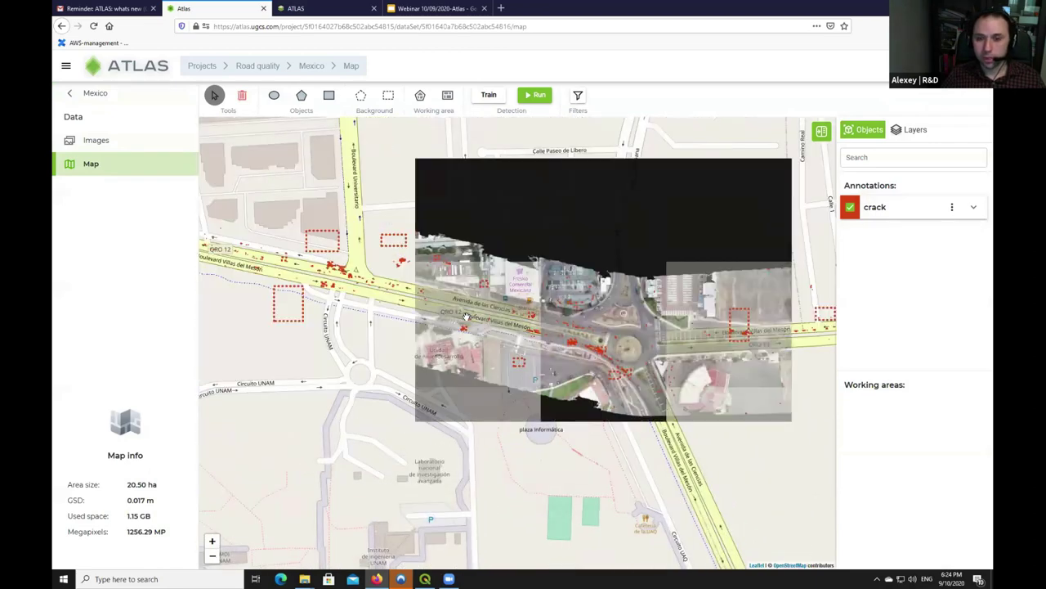
{"action": "left_click_drag", "start_coordinate": [597, 323], "coordinate": [577, 315]}
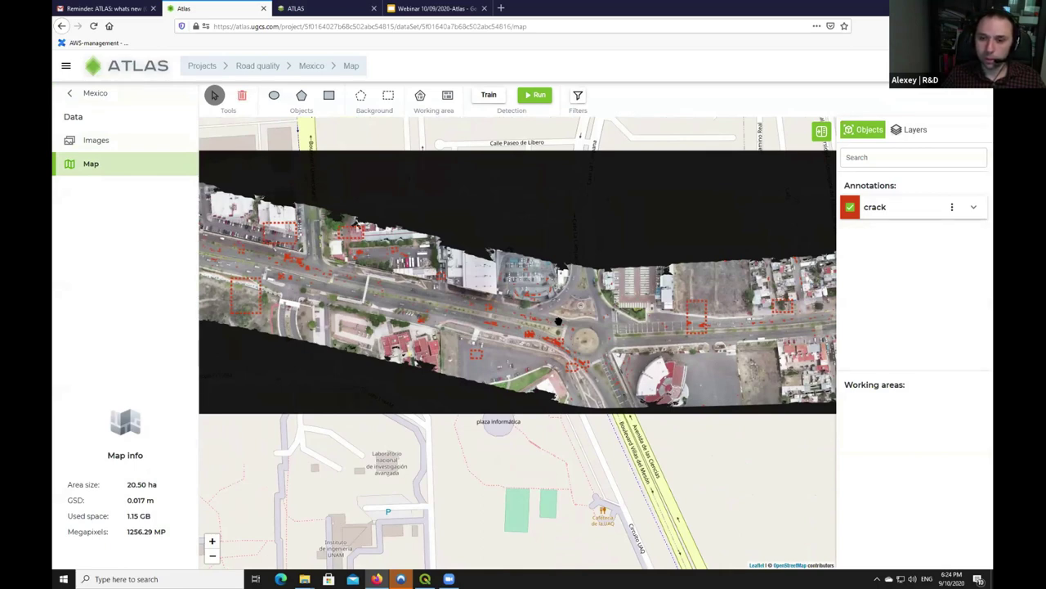
{"action": "scroll", "coordinate": [558, 322], "scroll_direction": "up", "scroll_amount": 2}
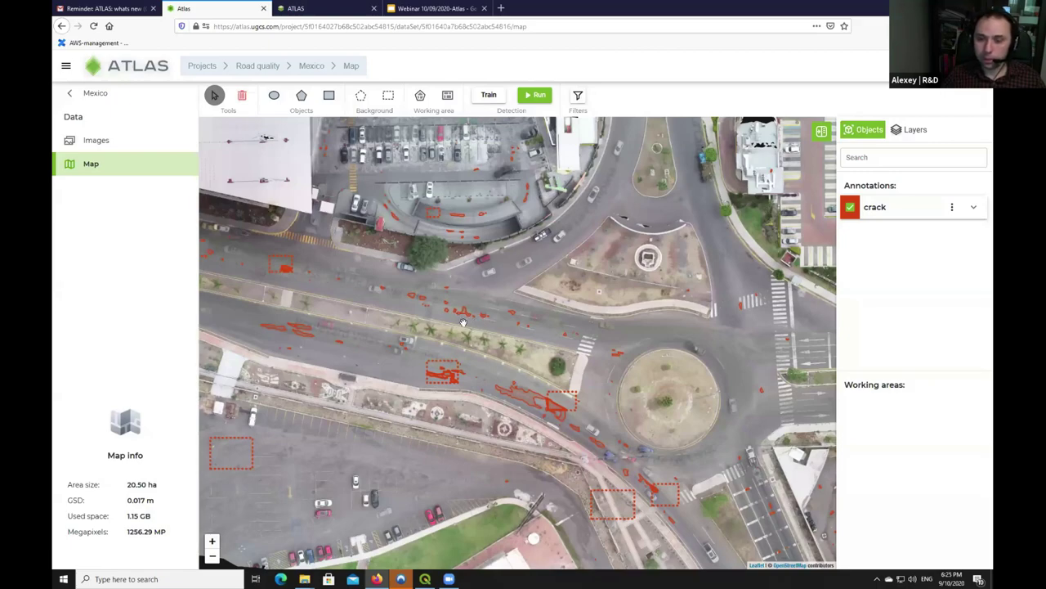
{"action": "mouse_move", "coordinate": [464, 319]}
{"action": "scroll", "coordinate": [463, 319], "scroll_direction": "up", "scroll_amount": 4}
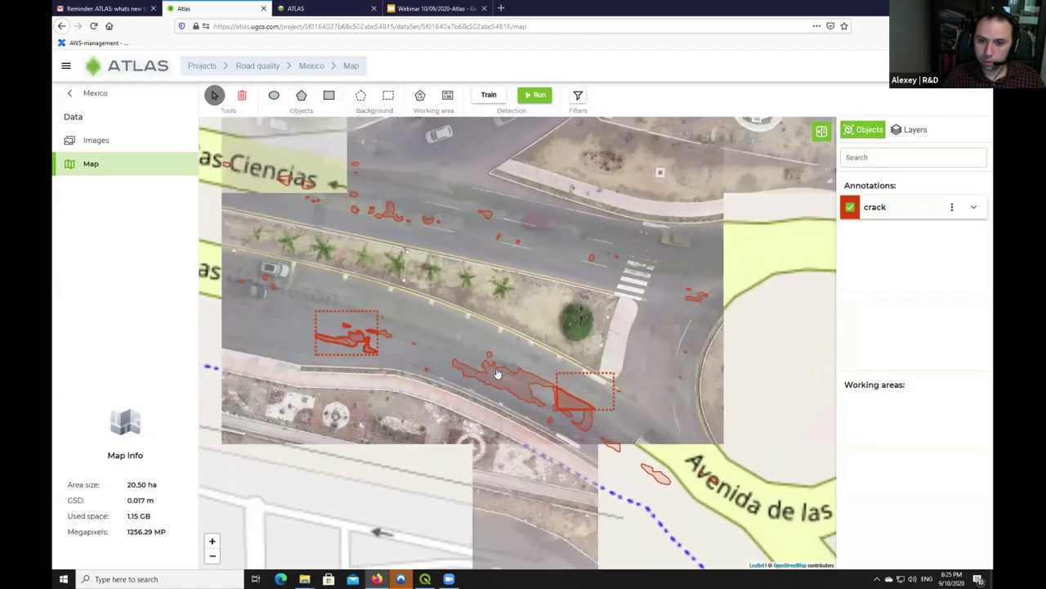
{"action": "scroll", "coordinate": [473, 322], "scroll_direction": "up", "scroll_amount": 2}
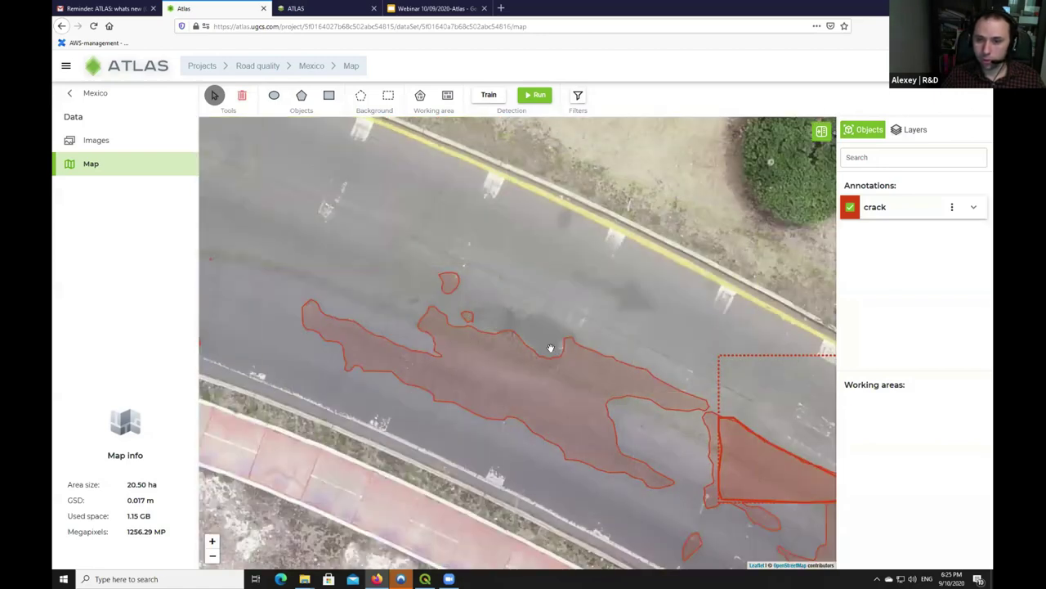
{"action": "scroll", "coordinate": [515, 376], "scroll_direction": "up", "scroll_amount": 2}
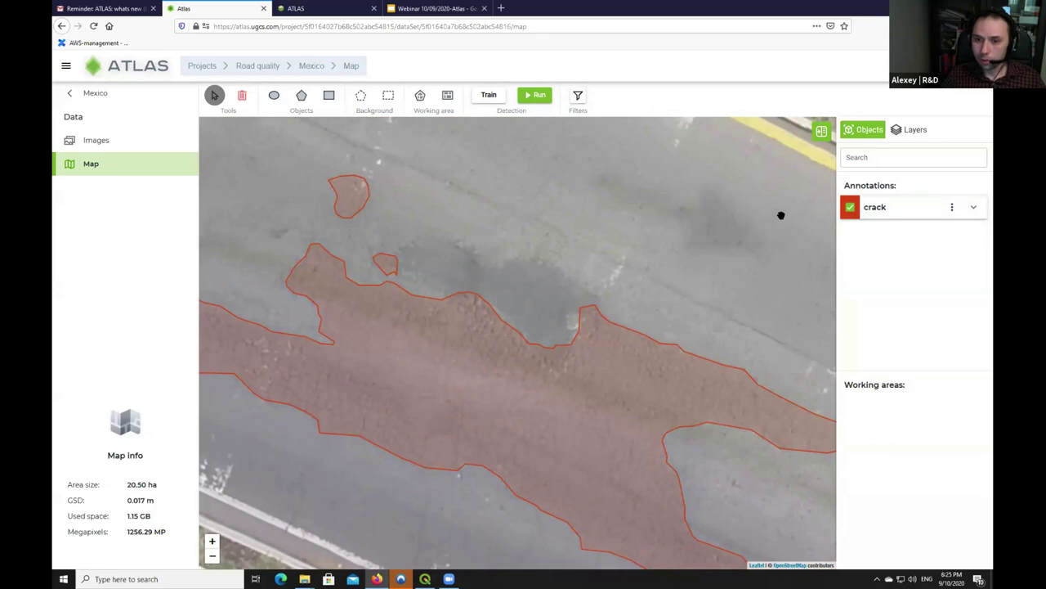
- Hide the crack annotations to inspect the bare road surface, and show them again for comparison
{"action": "left_click", "coordinate": [849, 210]}
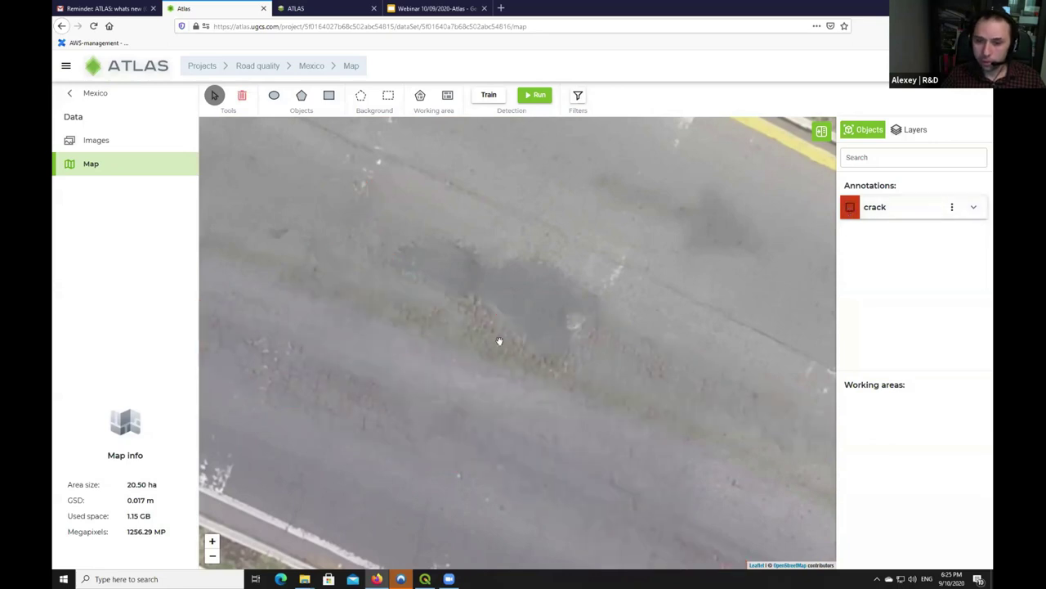
{"action": "scroll", "coordinate": [464, 340], "scroll_direction": "up", "scroll_amount": 1}
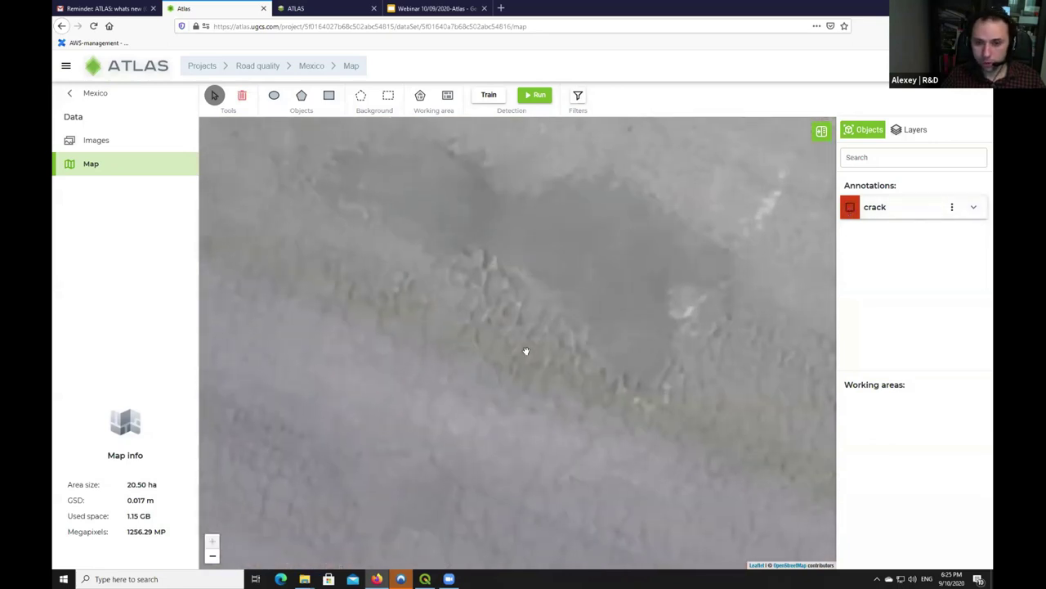
{"action": "scroll", "coordinate": [526, 351], "scroll_direction": "down", "scroll_amount": 1}
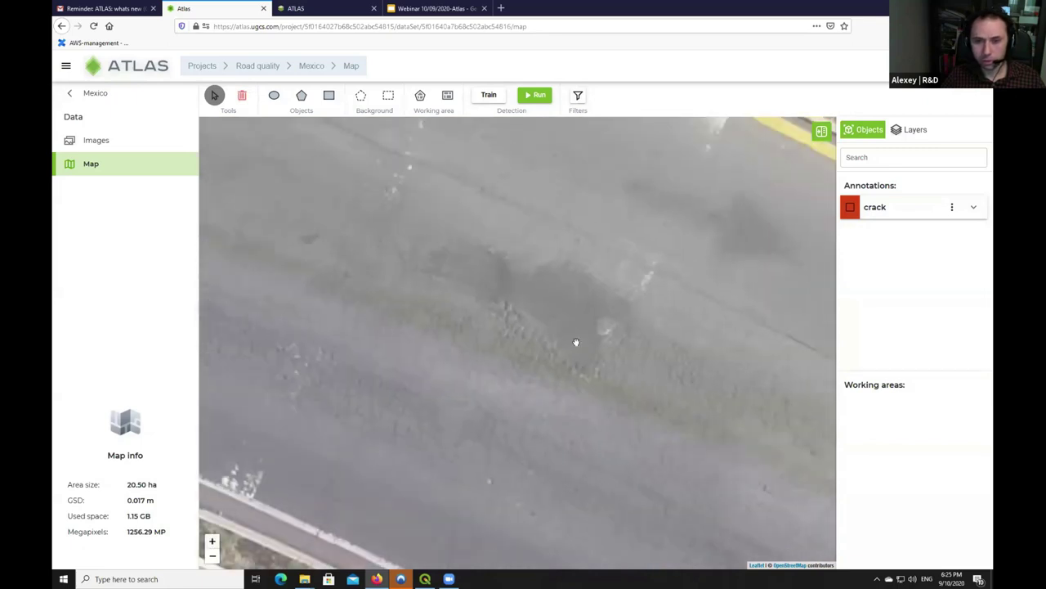
{"action": "left_click", "coordinate": [850, 208]}
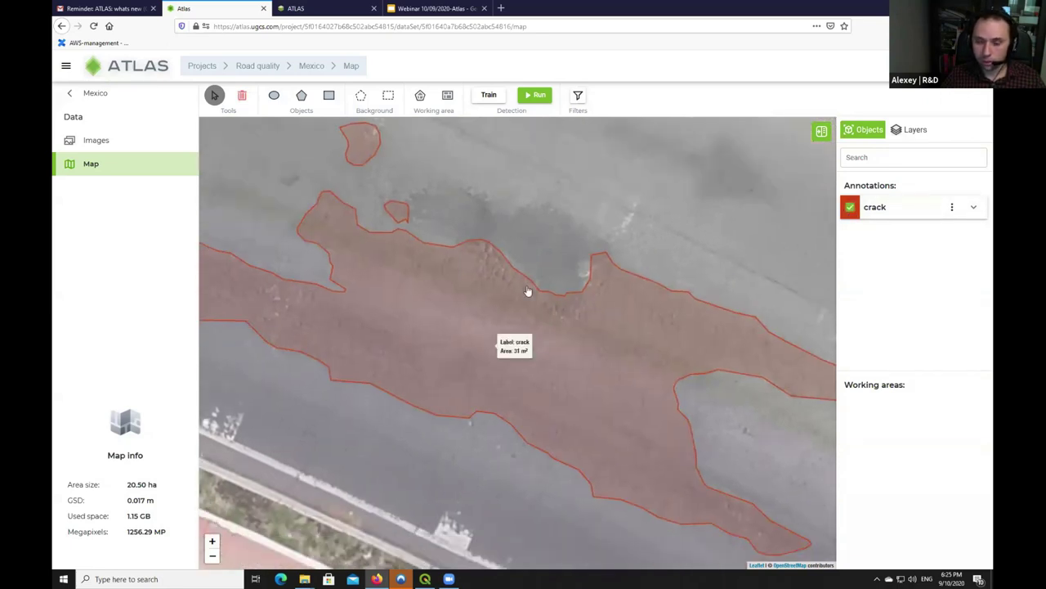
- Expand the crack annotations to check their object counts, and view the actions available for the detected cracks
{"action": "scroll", "coordinate": [502, 295], "scroll_direction": "down", "scroll_amount": 1}
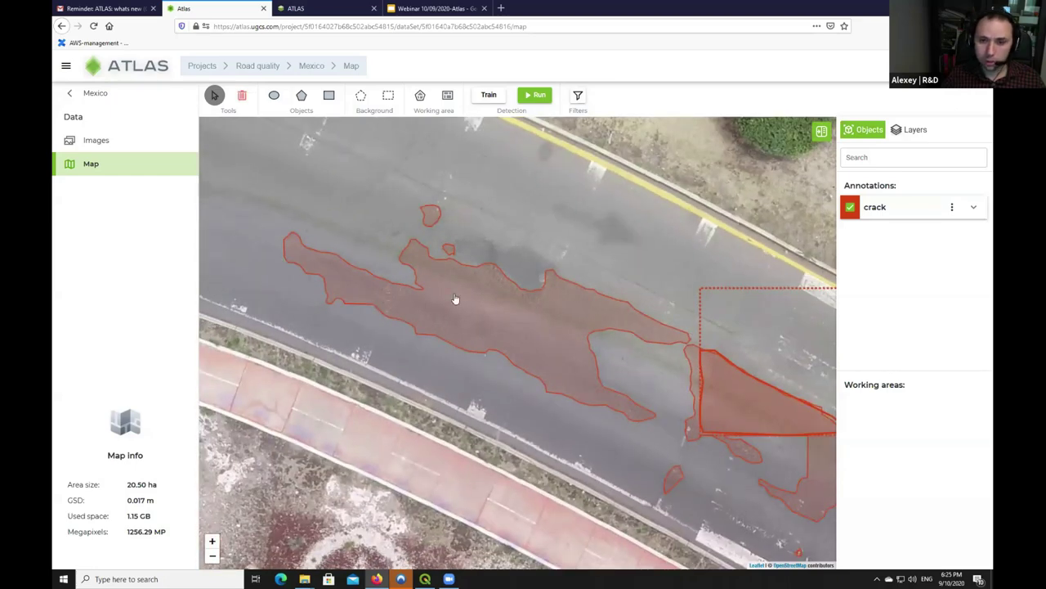
{"action": "scroll", "coordinate": [509, 233], "scroll_direction": "down", "scroll_amount": 1}
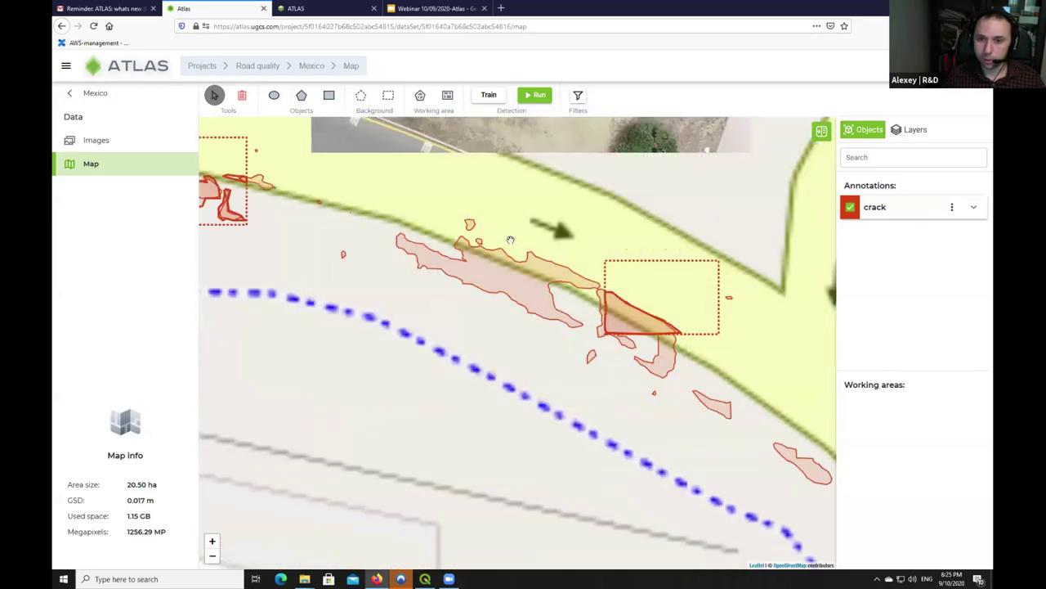
{"action": "left_click", "coordinate": [975, 209]}
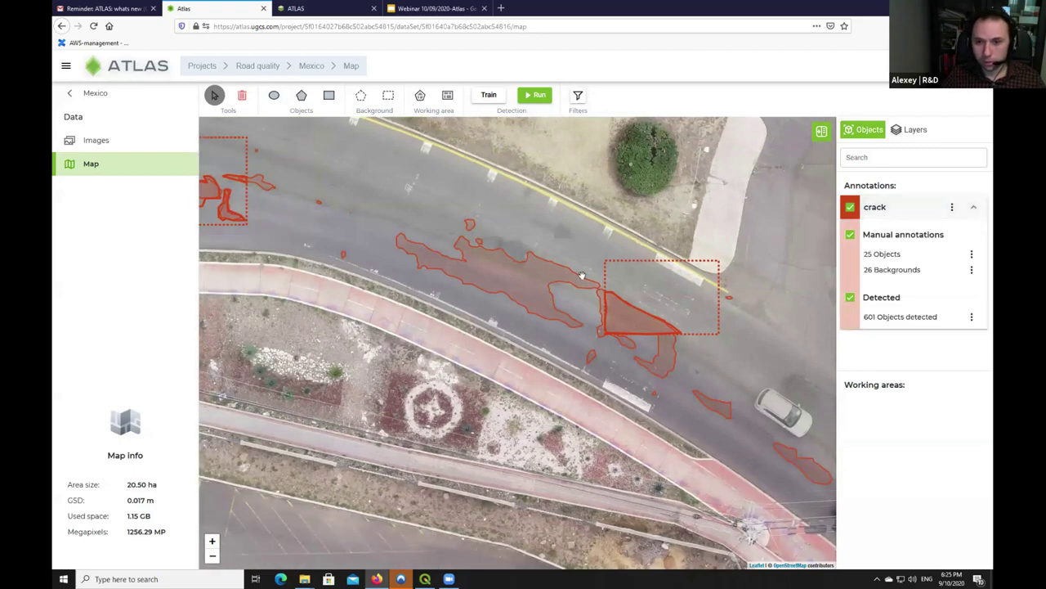
{"action": "left_click", "coordinate": [971, 316]}
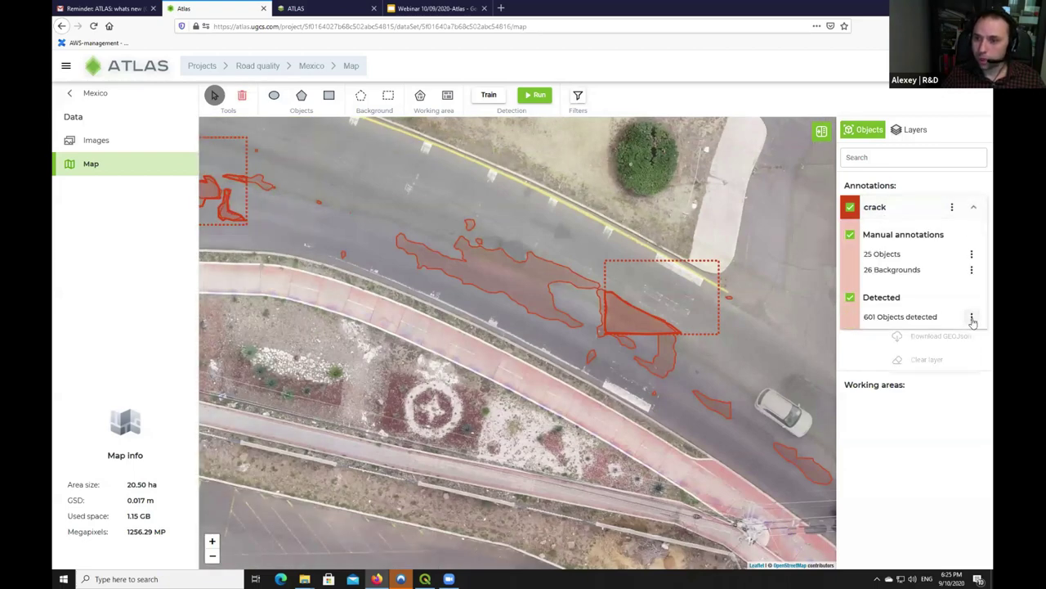
{"action": "left_click", "coordinate": [667, 197]}
{"action": "scroll", "coordinate": [483, 234], "scroll_direction": "down", "scroll_amount": 1}
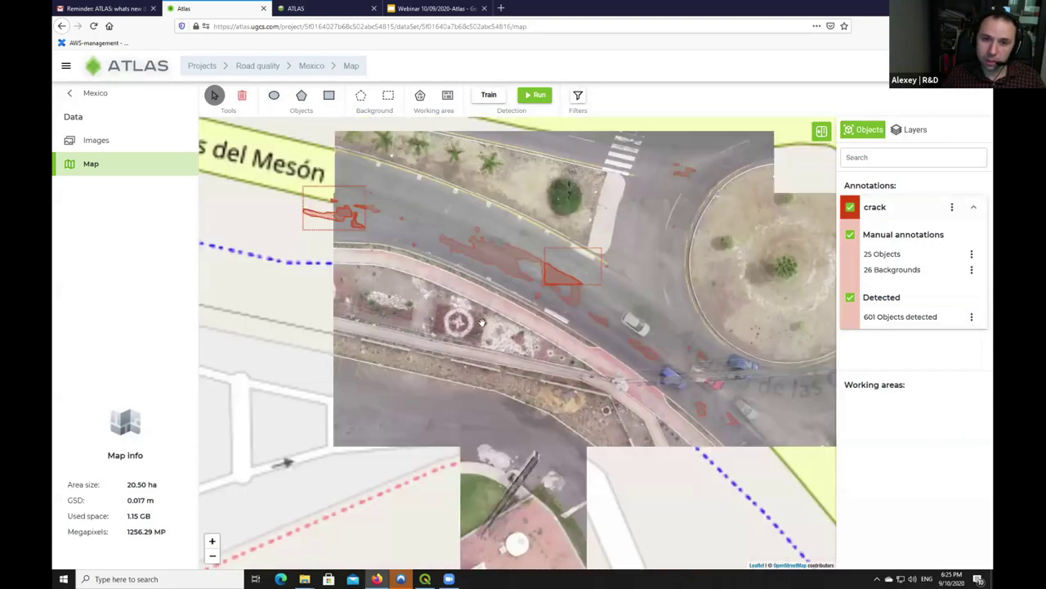
{"action": "scroll", "coordinate": [487, 302], "scroll_direction": "down", "scroll_amount": 3}
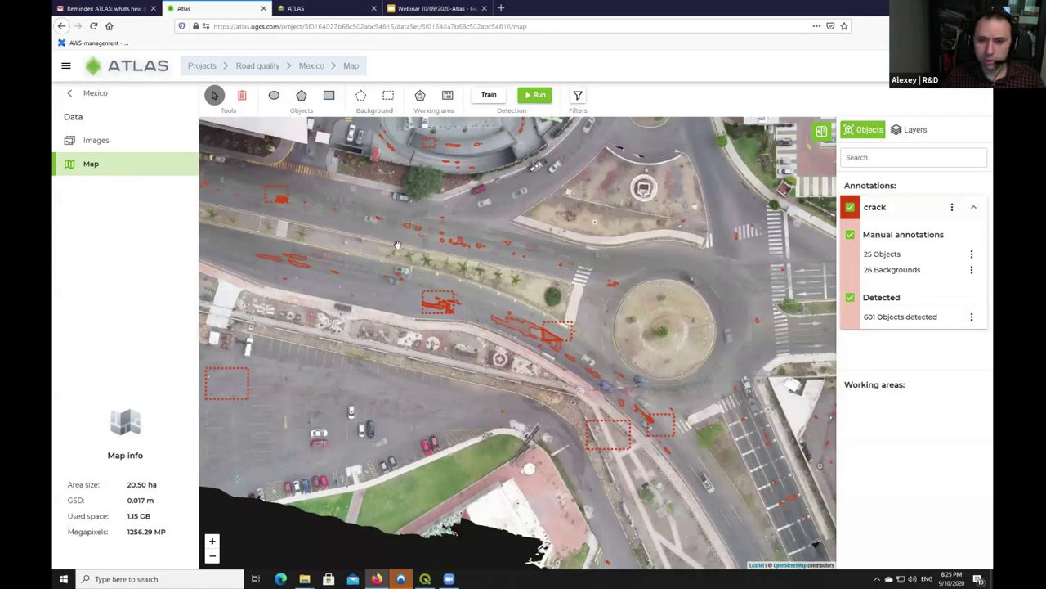
- Apply a confidence filter to the cracks, with the threshold about four fifths of the way towards More, and clear it again for comparison
{"action": "left_click_drag", "start_coordinate": [398, 245], "coordinate": [433, 275]}
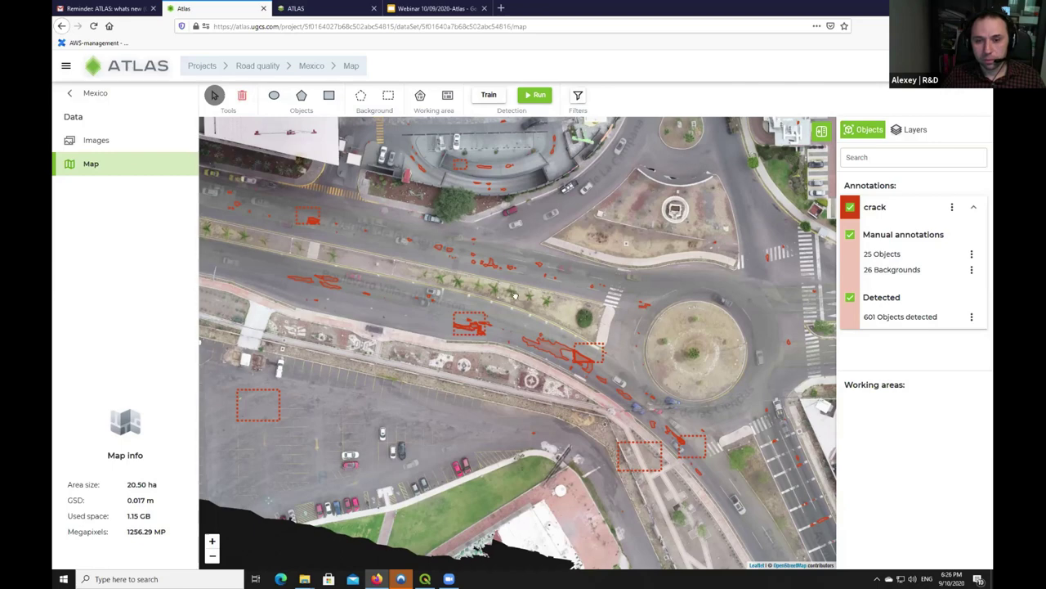
{"action": "left_click_drag", "start_coordinate": [515, 296], "coordinate": [488, 309]}
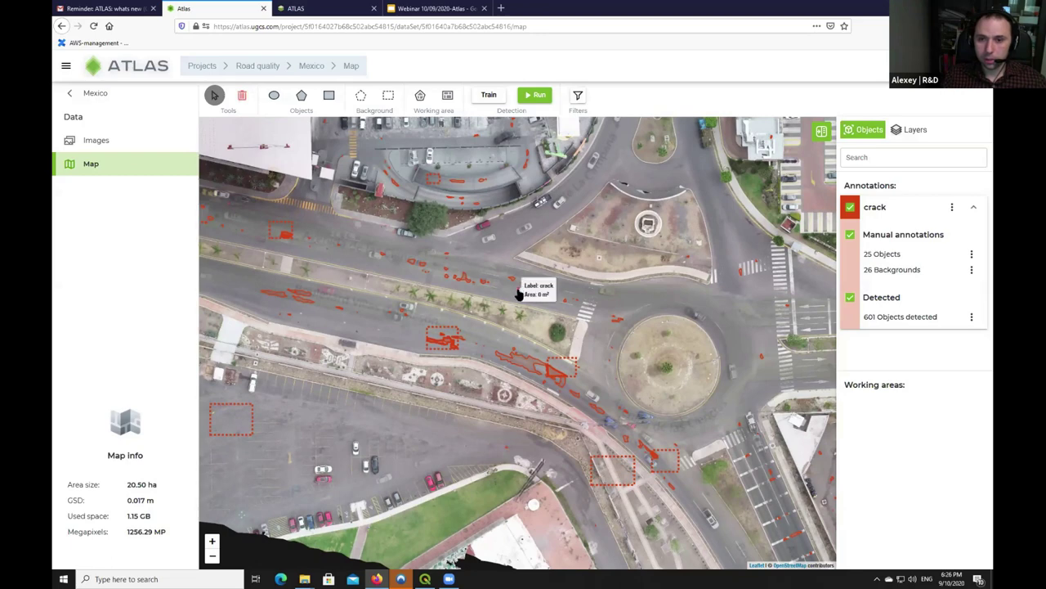
{"action": "mouse_move", "coordinate": [509, 282]}
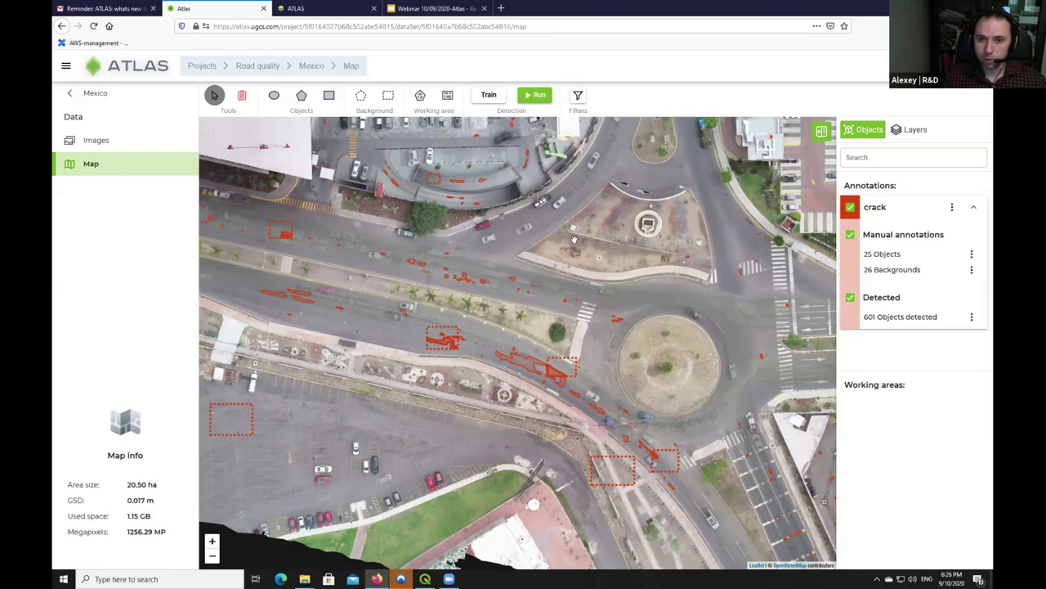
{"action": "left_click", "coordinate": [578, 95]}
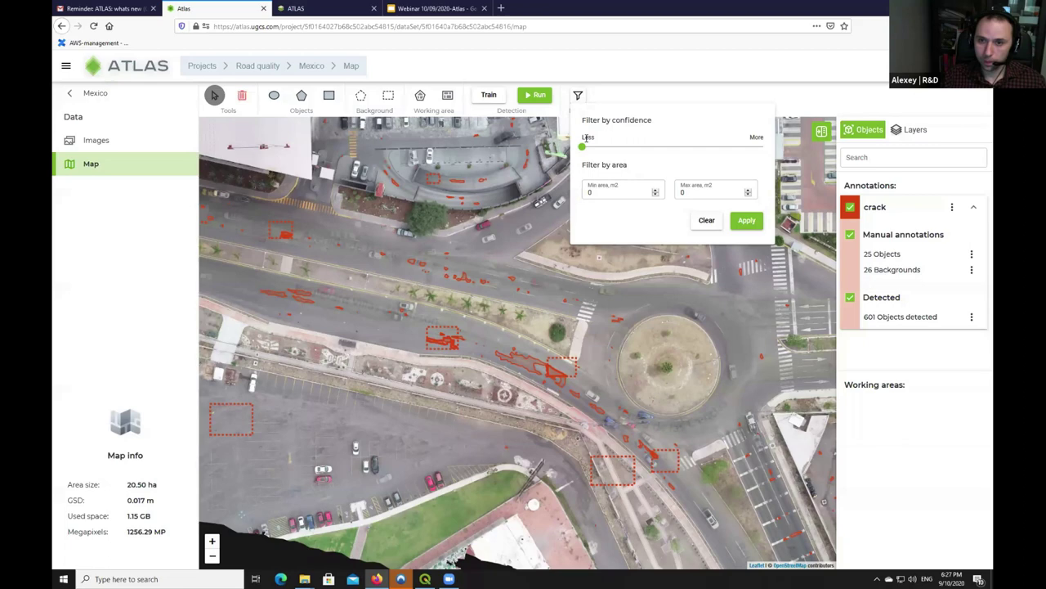
{"action": "left_click_drag", "start_coordinate": [582, 146], "coordinate": [723, 147]}
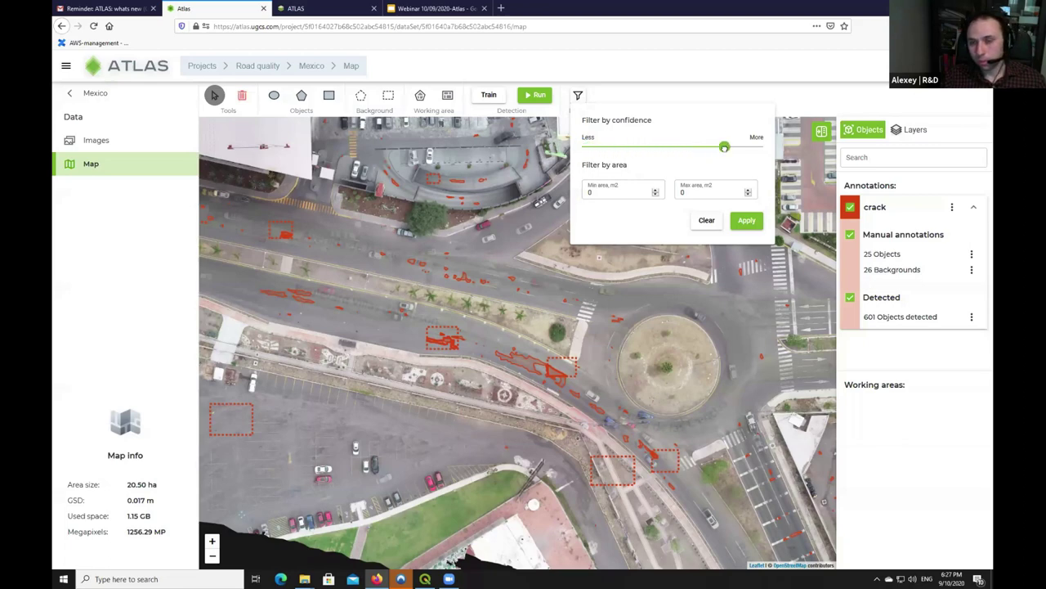
{"action": "left_click_drag", "start_coordinate": [722, 147], "coordinate": [724, 147]}
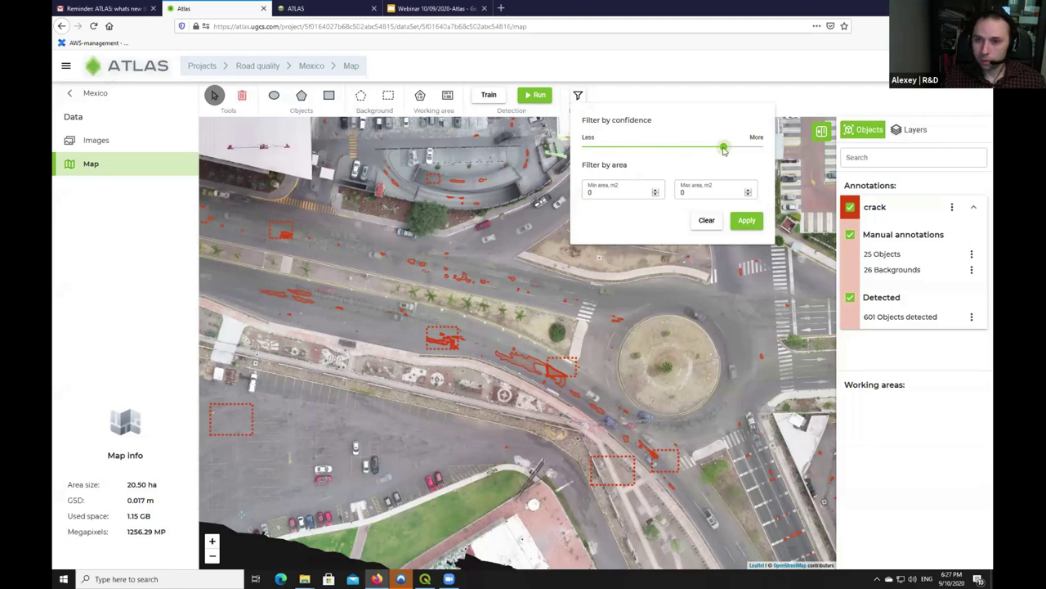
{"action": "left_click", "coordinate": [689, 197]}
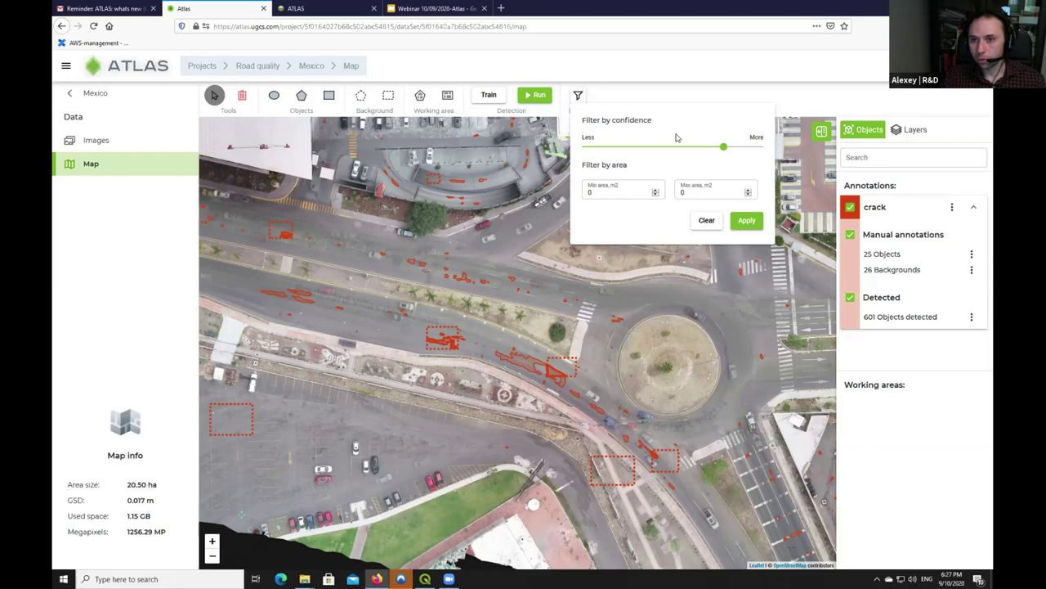
{"action": "left_click", "coordinate": [746, 220]}
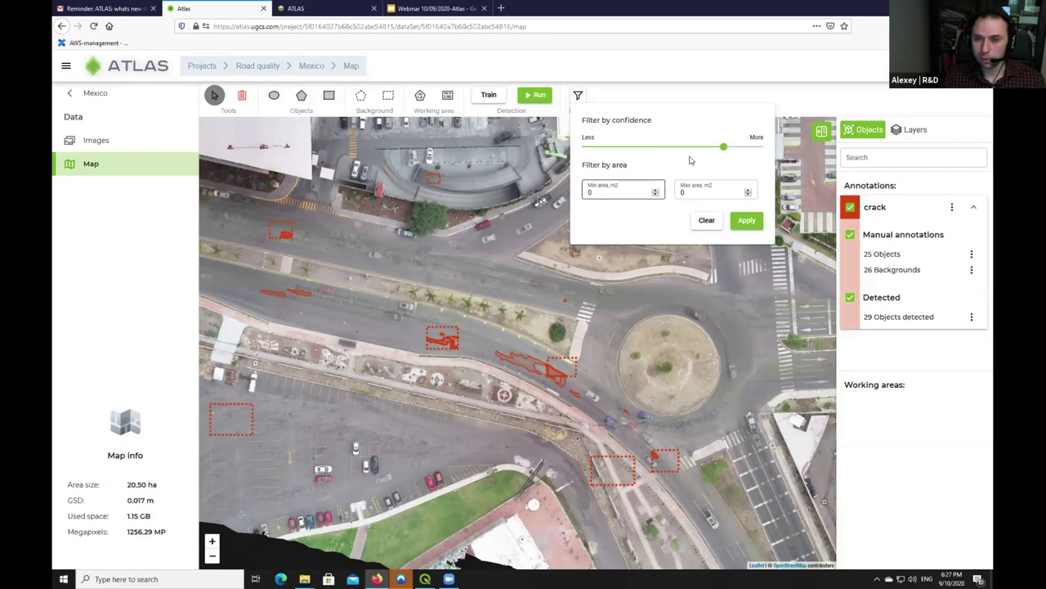
{"action": "left_click_drag", "start_coordinate": [724, 146], "coordinate": [544, 144]}
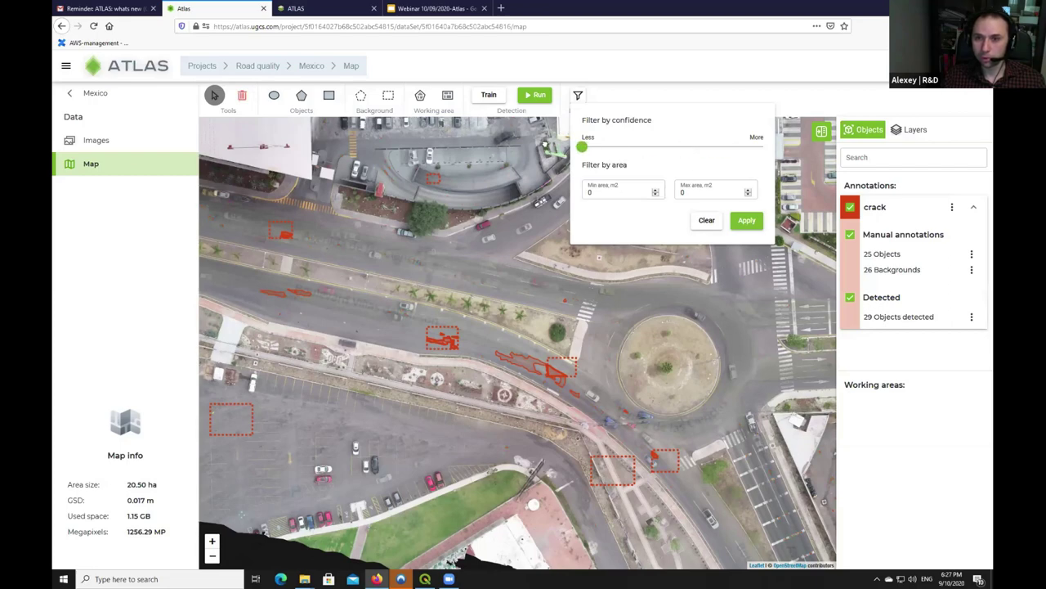
{"action": "left_click", "coordinate": [707, 220]}
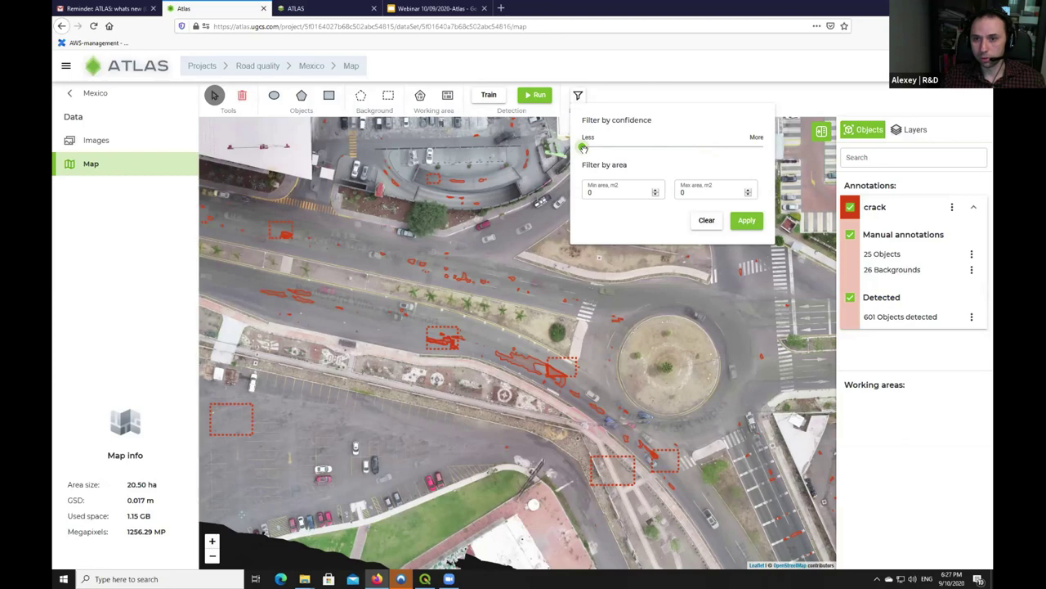
- Filter the cracks by confidence with the threshold about four fifths of the way towards More
{"action": "left_click_drag", "start_coordinate": [582, 147], "coordinate": [724, 147]}
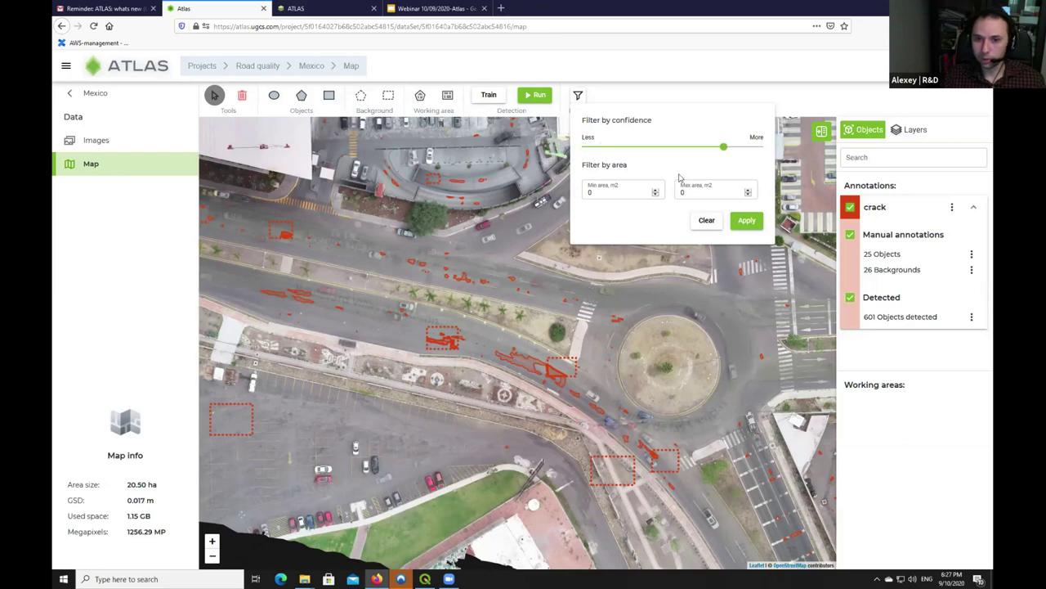
{"action": "left_click", "coordinate": [744, 223]}
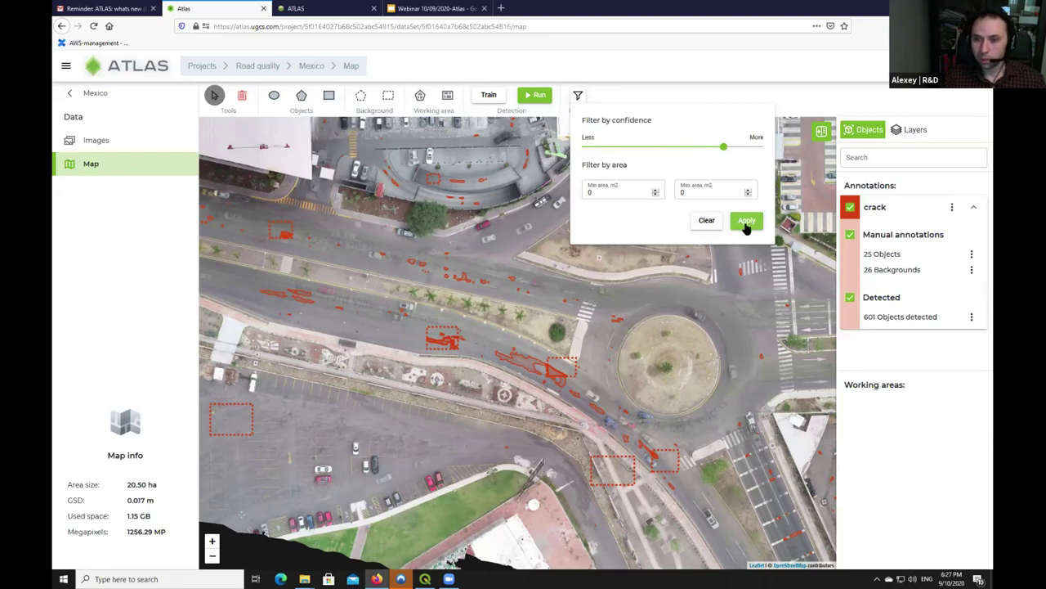
{"action": "left_click", "coordinate": [746, 226]}
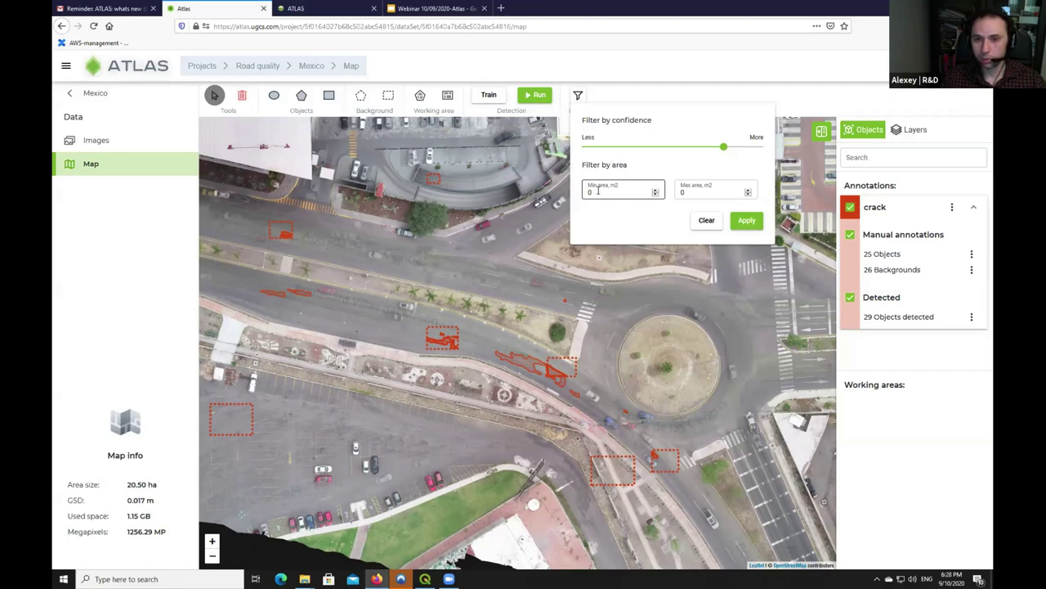
- Filter the cracks by area as well, with a minimum area of 7 m²
{"action": "double_click", "coordinate": [598, 191]}
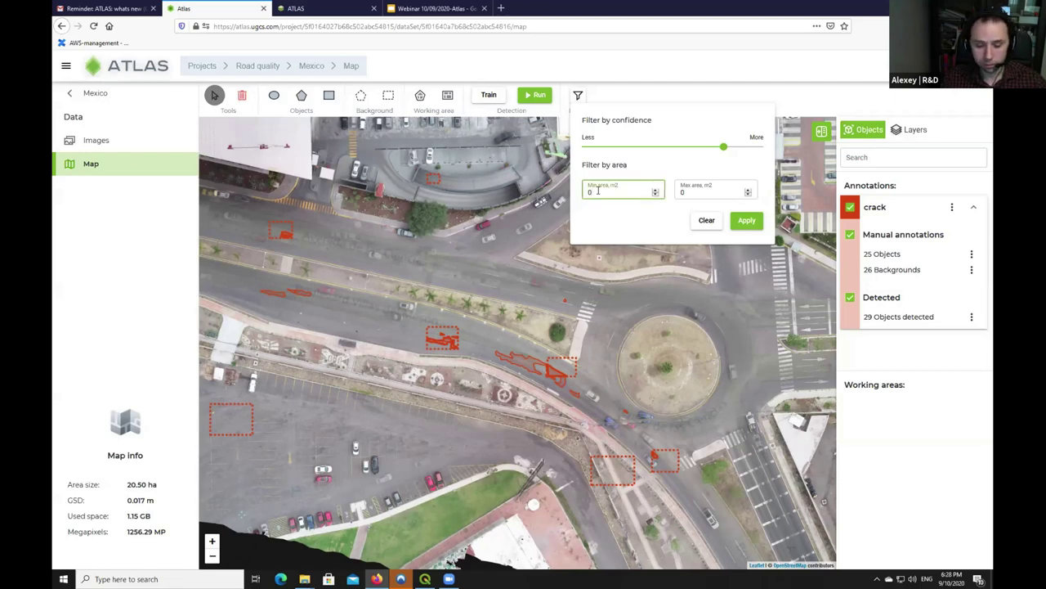
{"action": "type", "text": "7"}
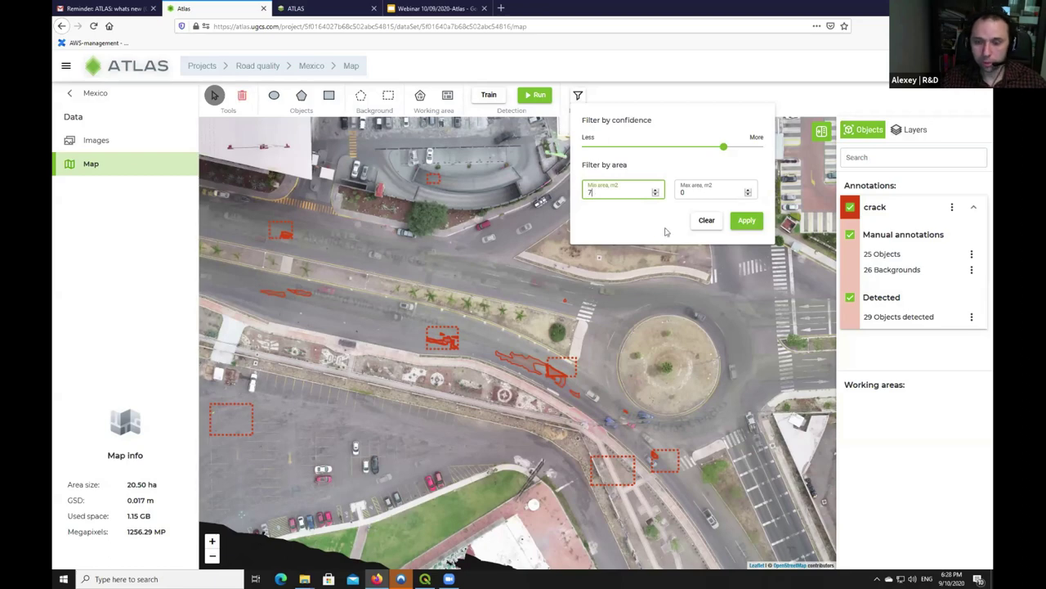
{"action": "left_click", "coordinate": [747, 222]}
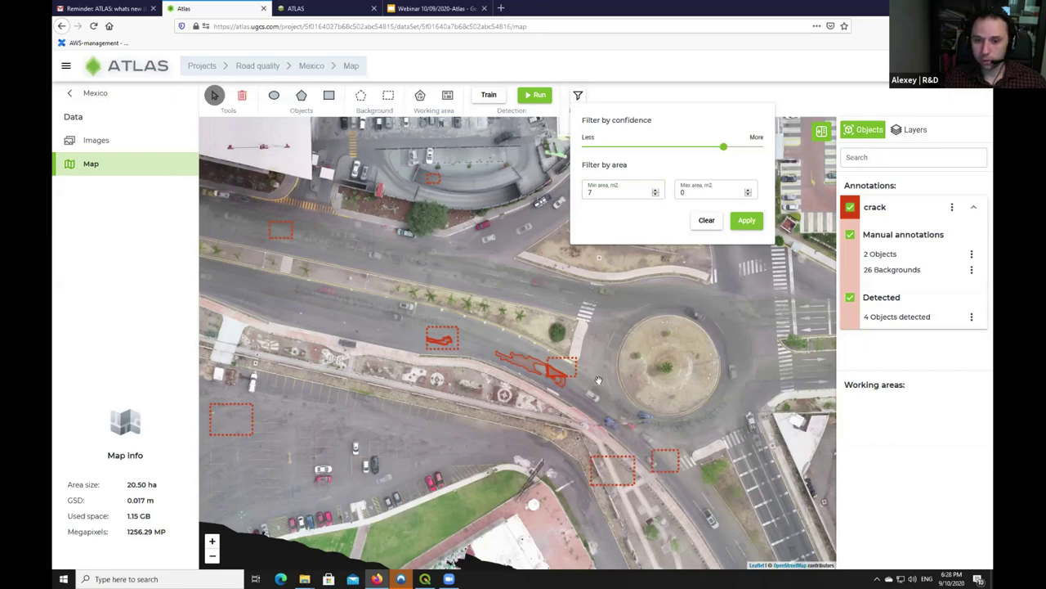
- Set the crack filter's minimum area to 10 m² and apply it
{"action": "left_click", "coordinate": [602, 193]}
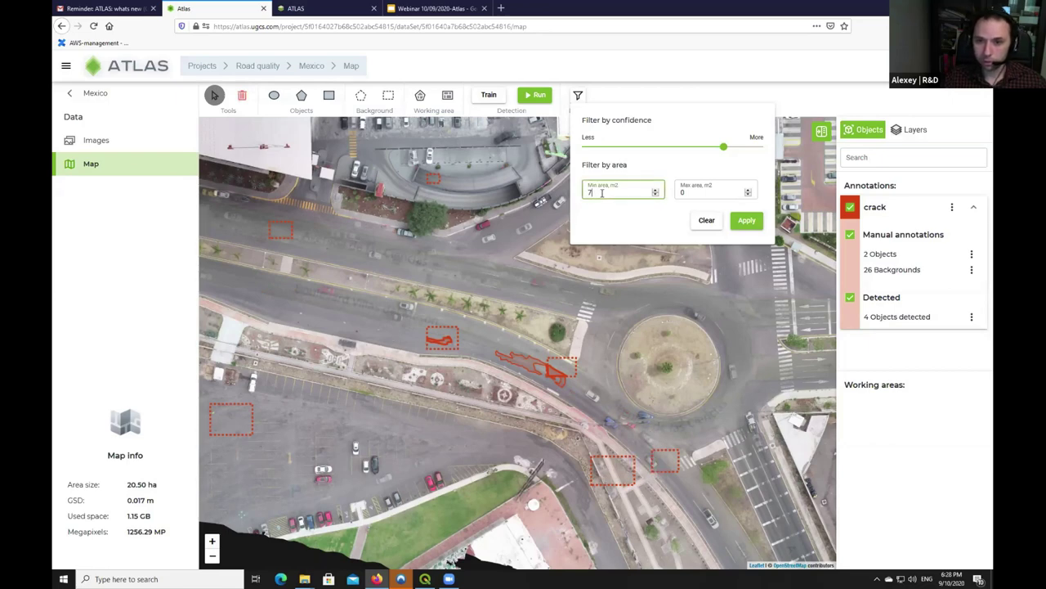
{"action": "type", "text": "10"}
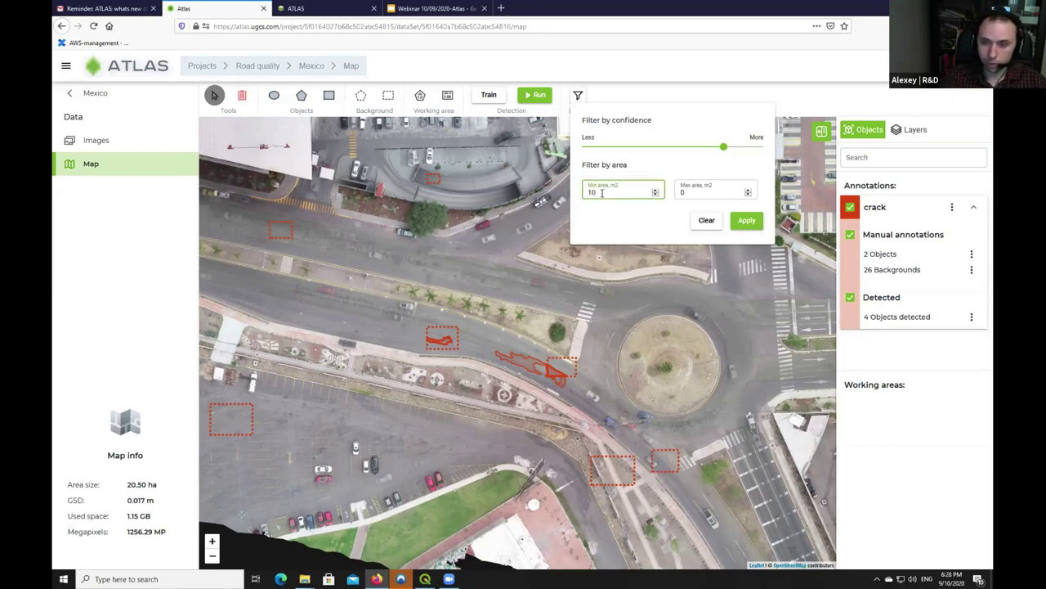
{"action": "left_click", "coordinate": [747, 221]}
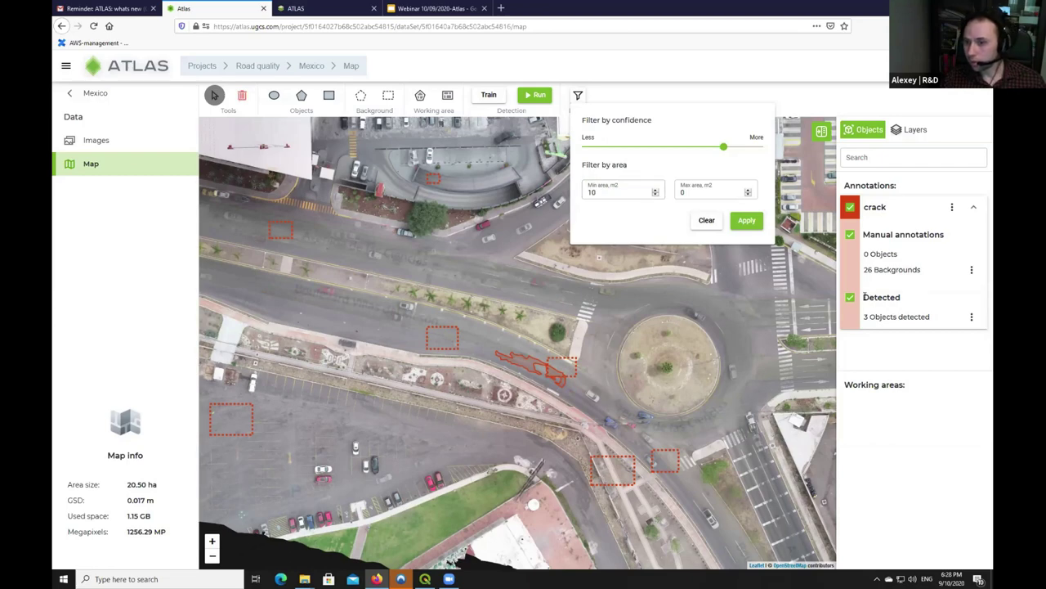
- View the download and clearing actions available for the filtered set of detected cracks
{"action": "left_click_drag", "start_coordinate": [865, 296], "coordinate": [900, 296]}
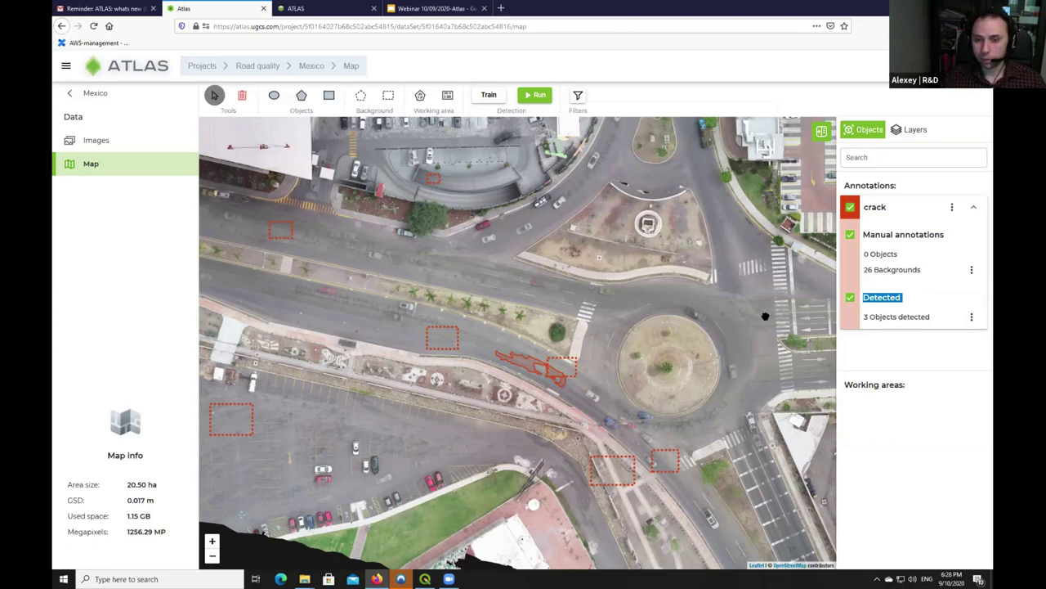
{"action": "left_click", "coordinate": [971, 316]}
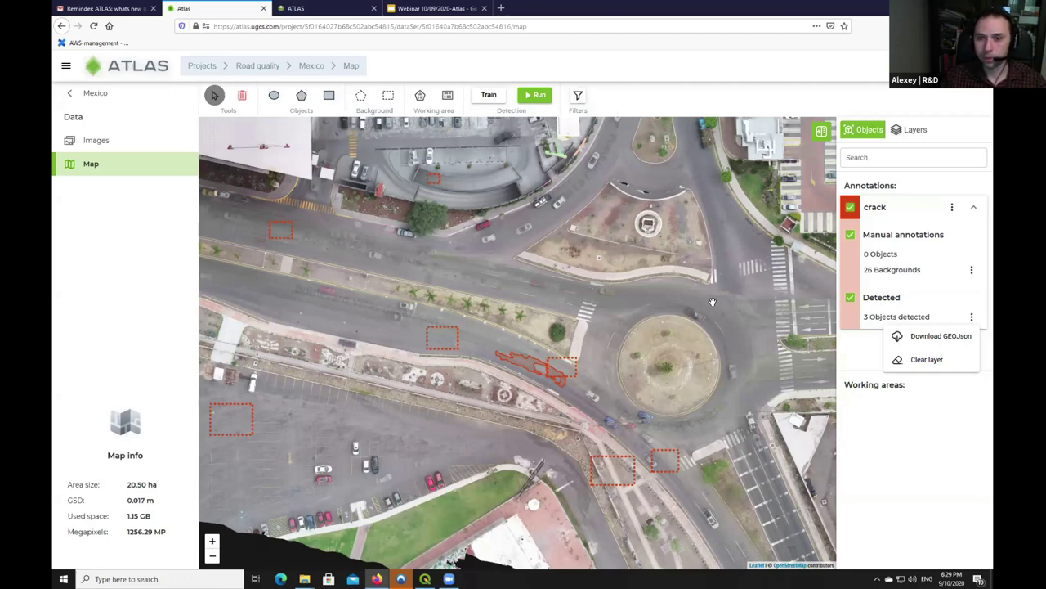
{"action": "left_click", "coordinate": [495, 266]}
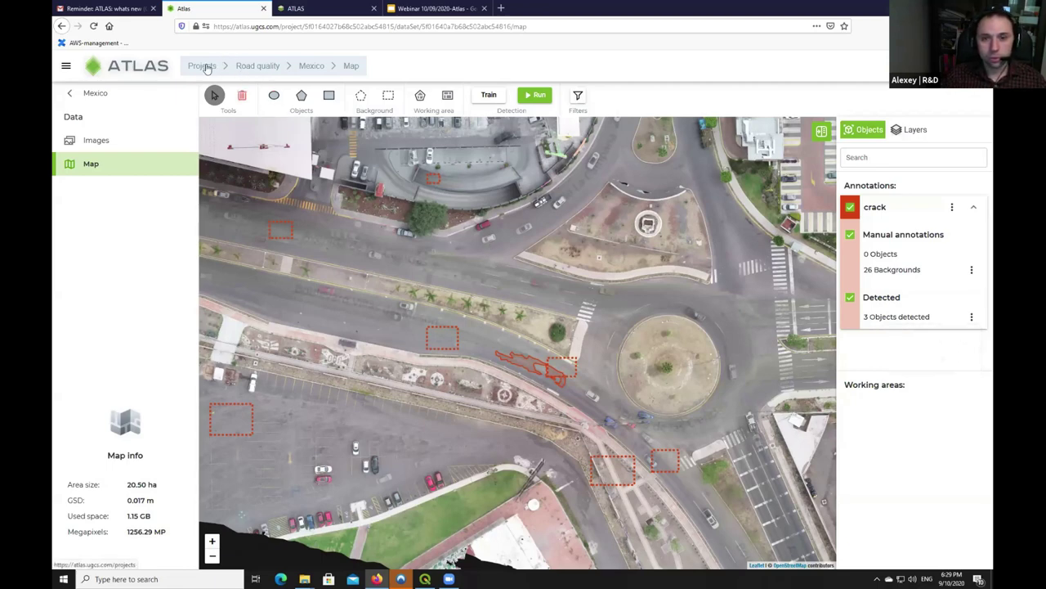
- Open the map of the FieldDodder data set in the Agriculture project
{"action": "left_click", "coordinate": [205, 66]}
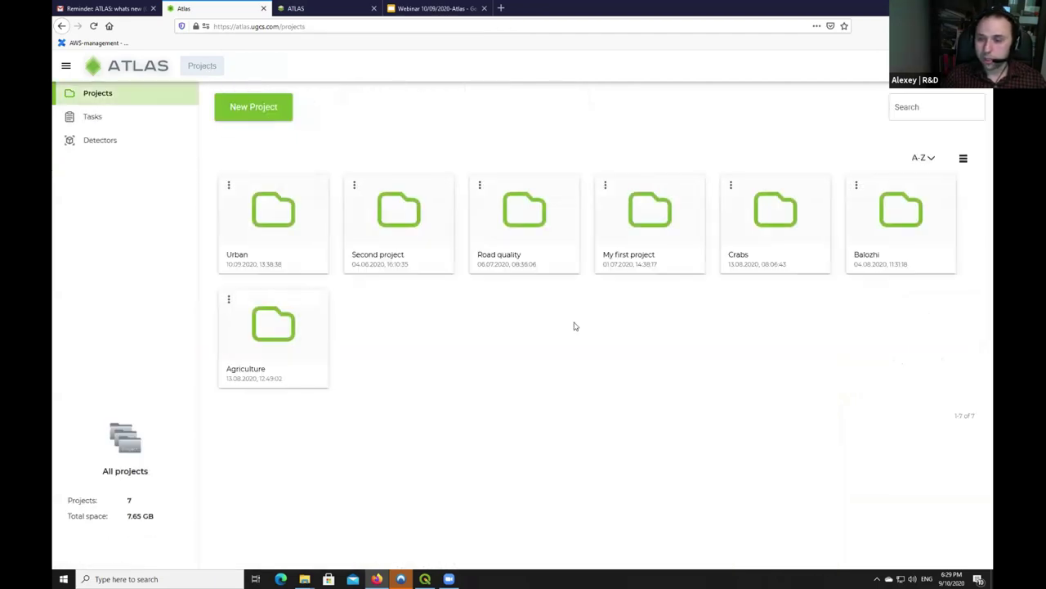
{"action": "left_click", "coordinate": [280, 322]}
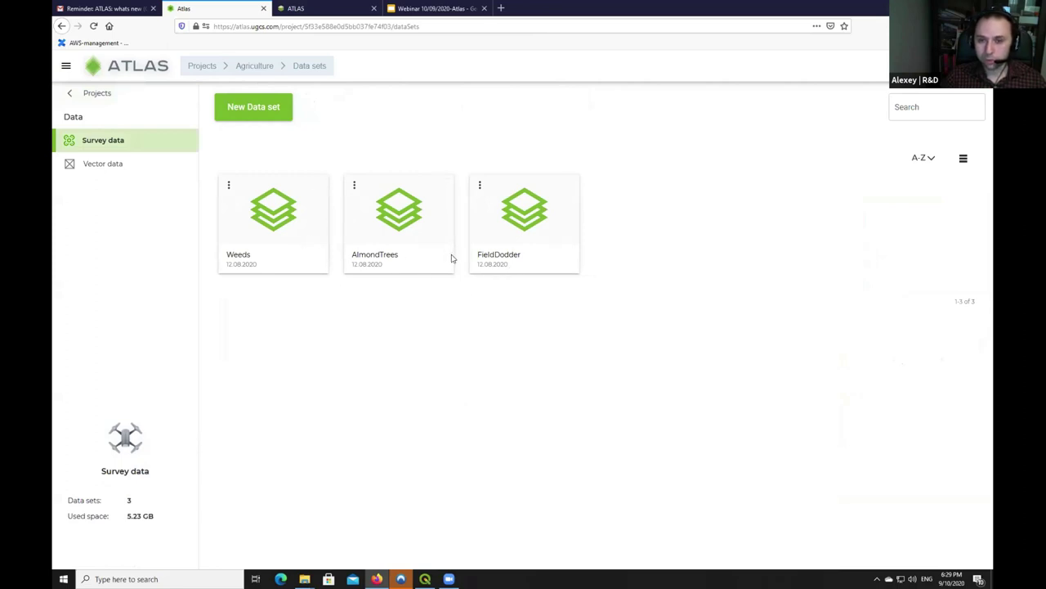
{"action": "left_click", "coordinate": [542, 245]}
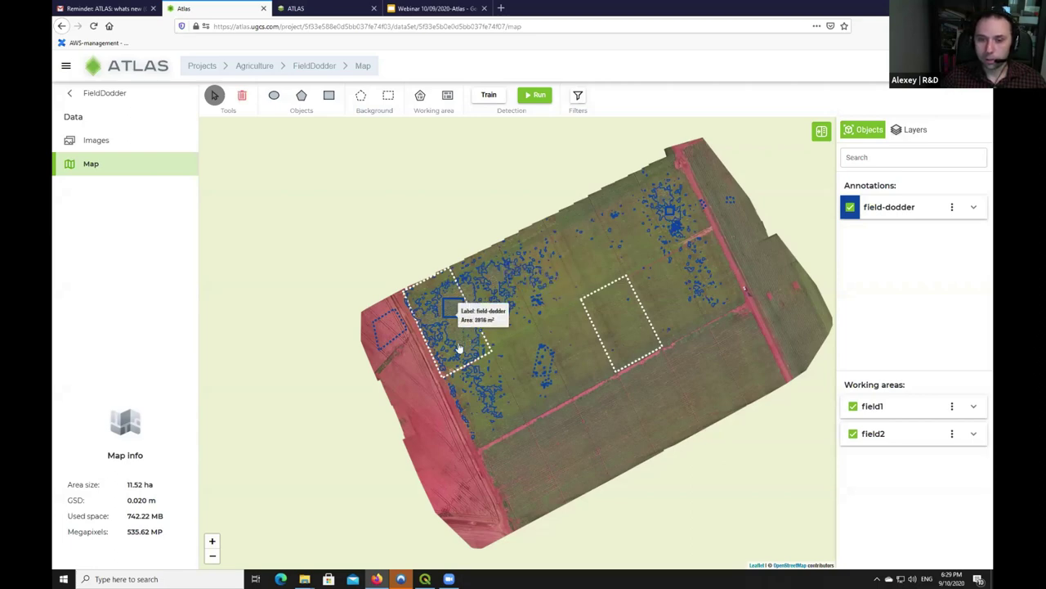
- Examine the field-dodder annotations around the marked square in the field1 working area up close, and expand their object counts
{"action": "scroll", "coordinate": [482, 327], "scroll_direction": "up", "scroll_amount": 3}
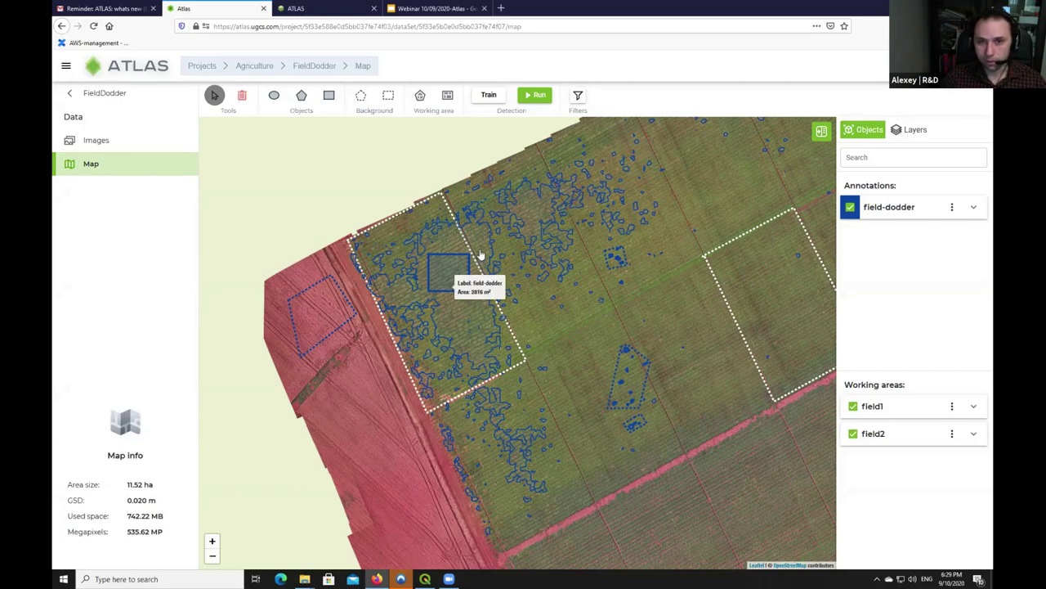
{"action": "scroll", "coordinate": [483, 256], "scroll_direction": "up", "scroll_amount": 1}
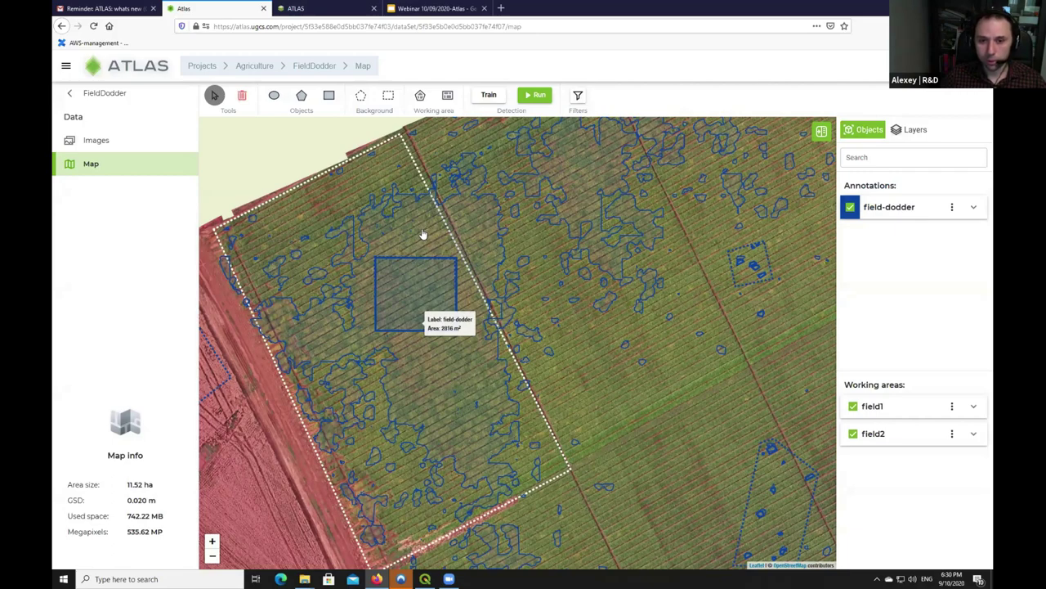
{"action": "scroll", "coordinate": [422, 235], "scroll_direction": "up", "scroll_amount": 1}
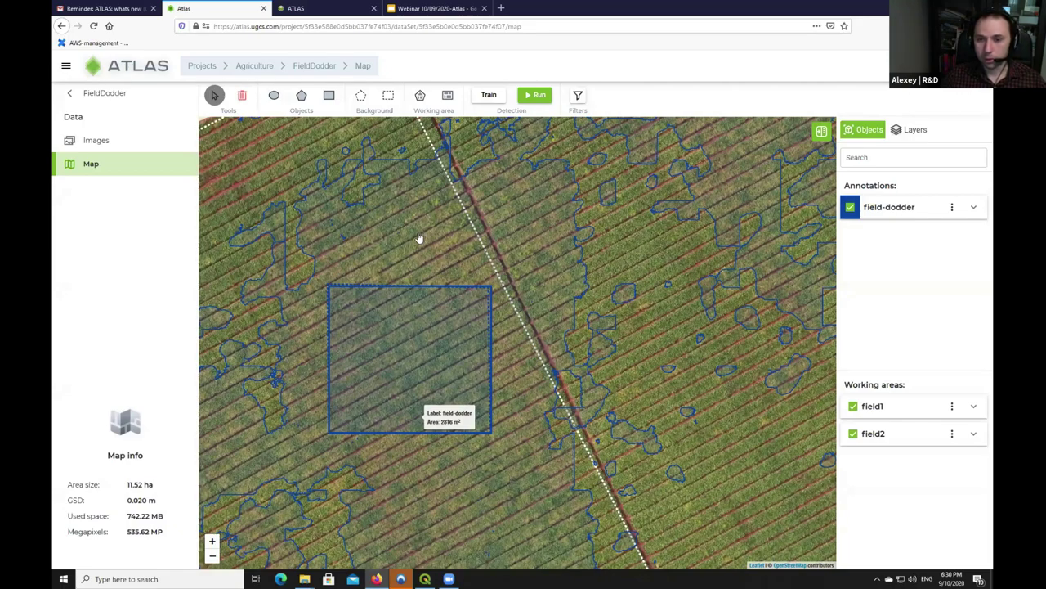
{"action": "left_click", "coordinate": [973, 208]}
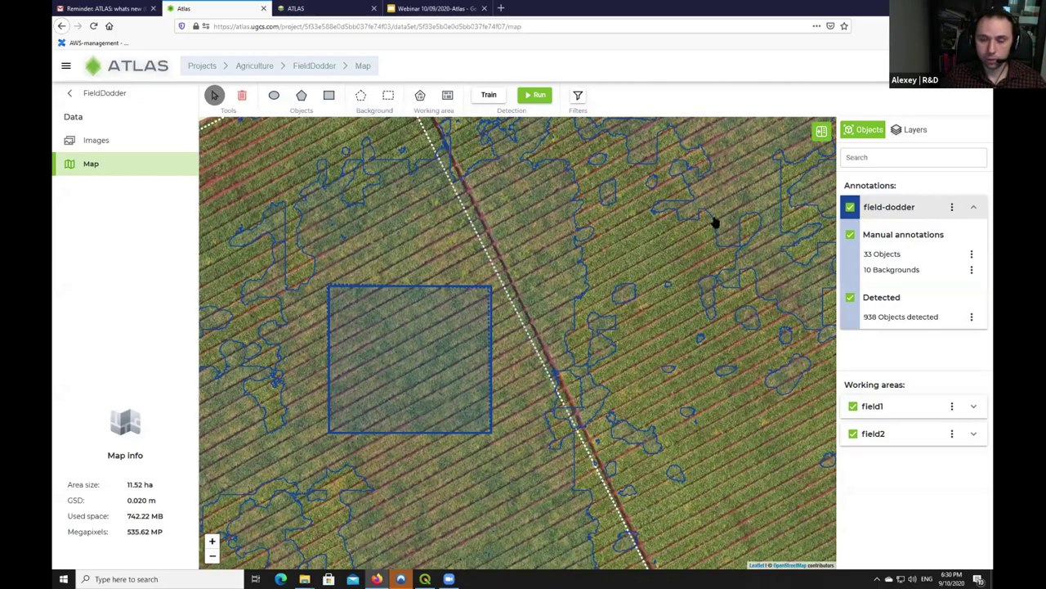
- Hide all field-dodder annotations to inspect the bare crop rows inside and beside the field1 working area
{"action": "left_click", "coordinate": [851, 207]}
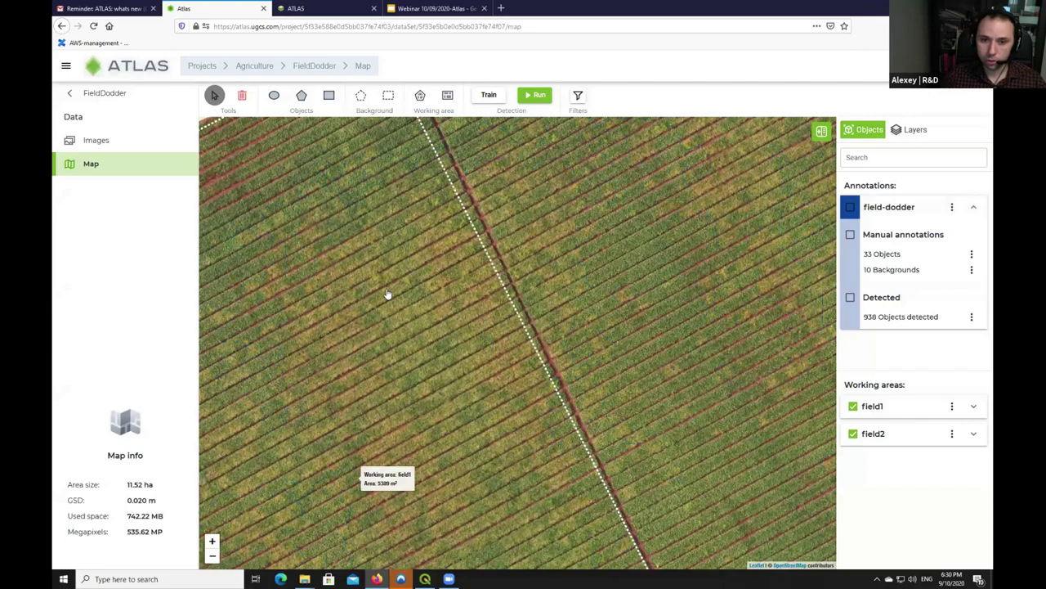
{"action": "scroll", "coordinate": [413, 286], "scroll_direction": "up", "scroll_amount": 1}
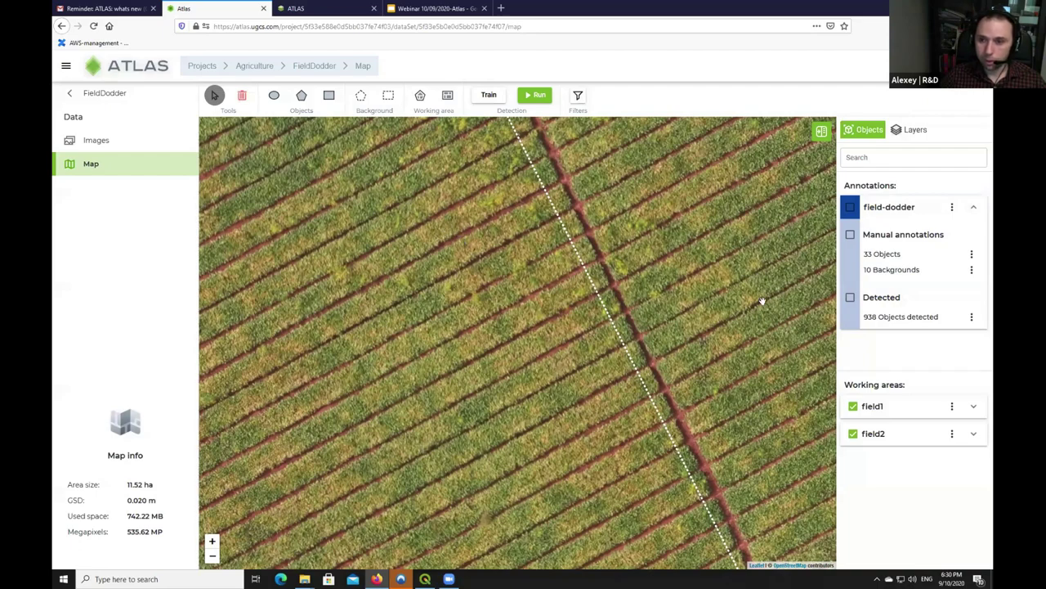
{"action": "scroll", "coordinate": [599, 325], "scroll_direction": "down", "scroll_amount": 1}
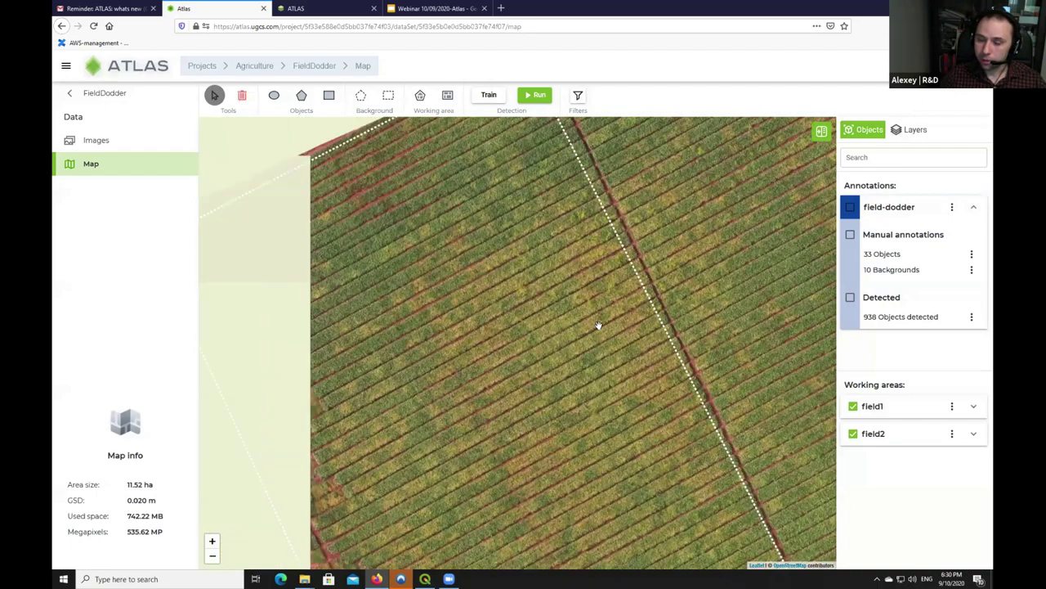
{"action": "left_click_drag", "start_coordinate": [599, 325], "coordinate": [404, 292]}
{"action": "left_click_drag", "start_coordinate": [542, 273], "coordinate": [485, 267]}
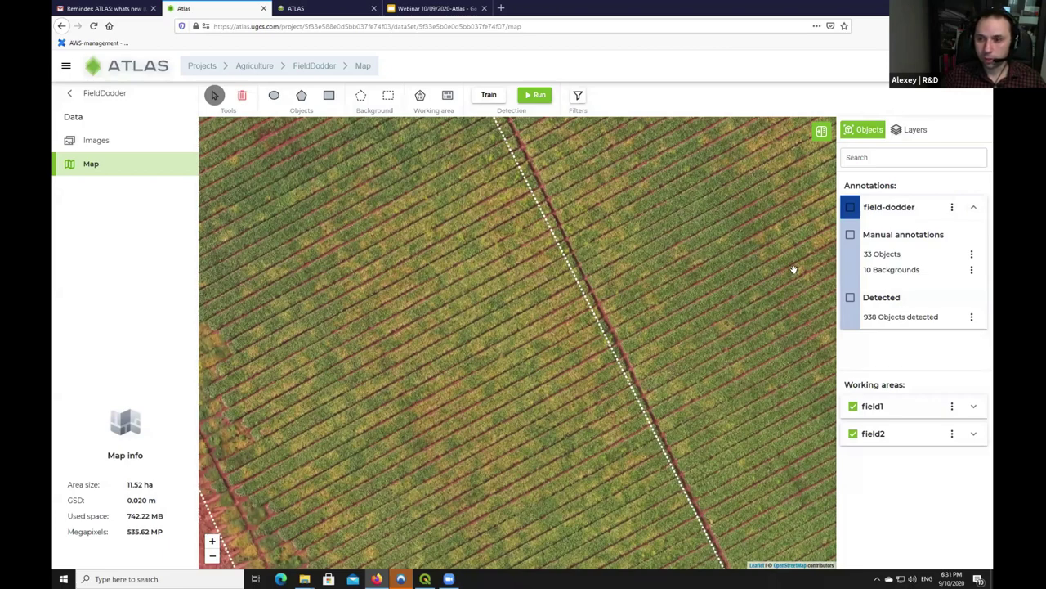
- Show only the manual field-dodder annotations, keeping the square training area in field1 in view
{"action": "left_click", "coordinate": [851, 236]}
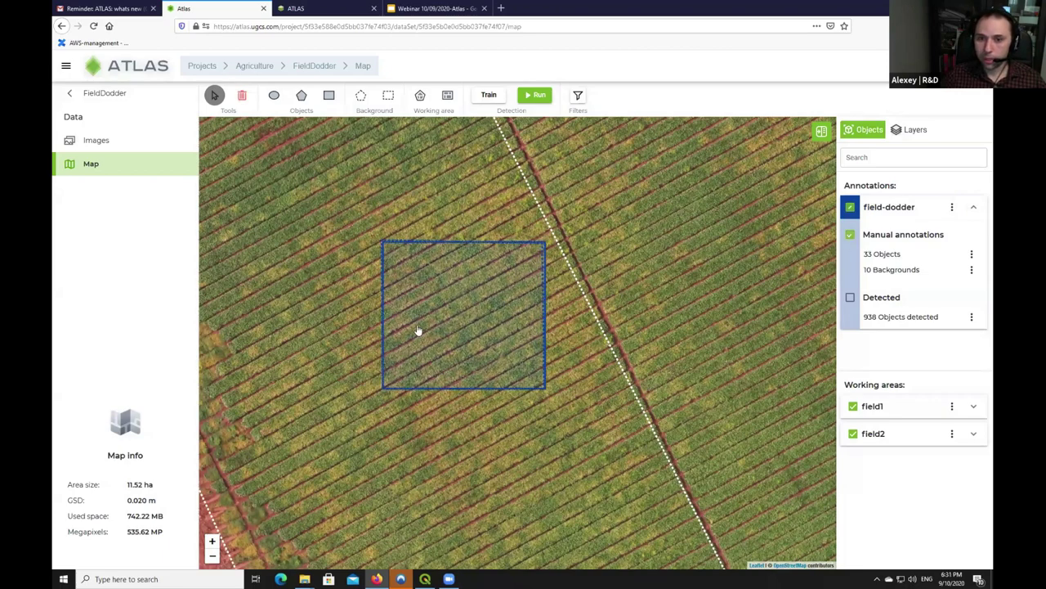
{"action": "scroll", "coordinate": [551, 316], "scroll_direction": "down", "scroll_amount": 1}
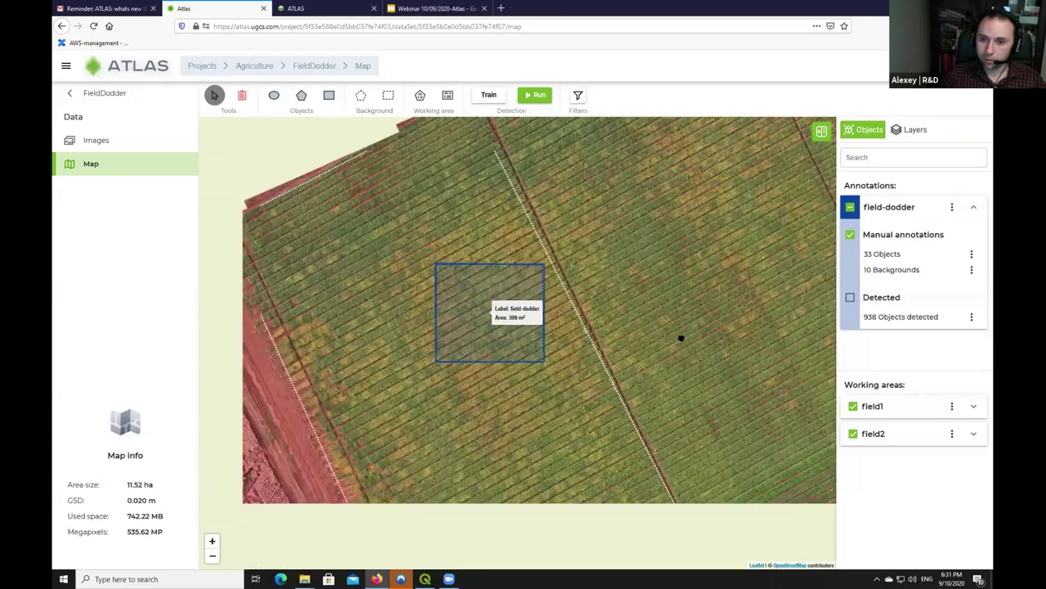
- Show only the detected field-dodder annotations, hiding the manual ones, and view them in field1 and the crop rows beside it
{"action": "left_click_drag", "start_coordinate": [500, 310], "coordinate": [472, 303]}
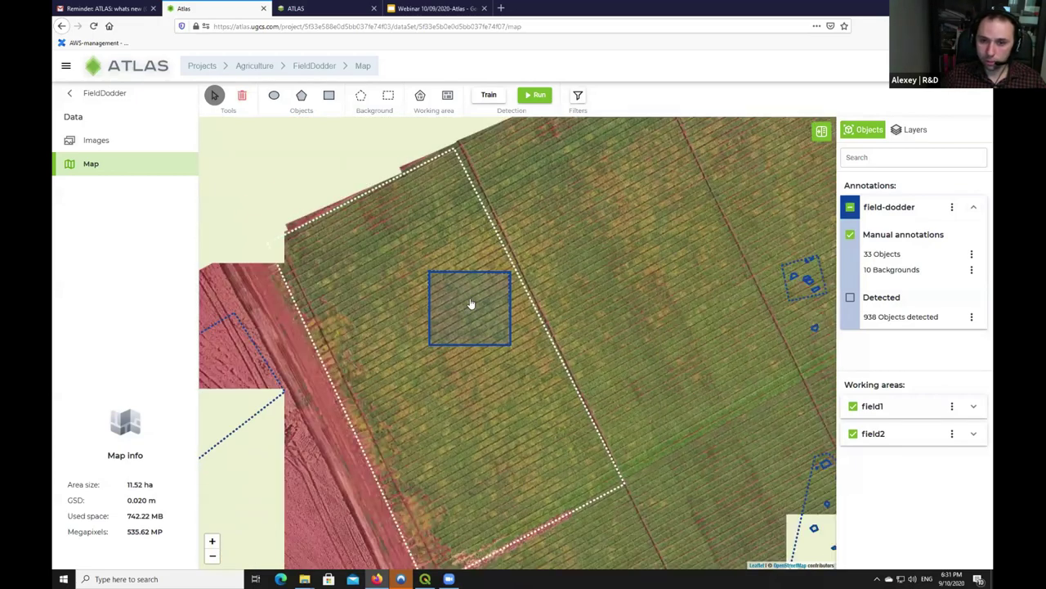
{"action": "mouse_move", "coordinate": [477, 306]}
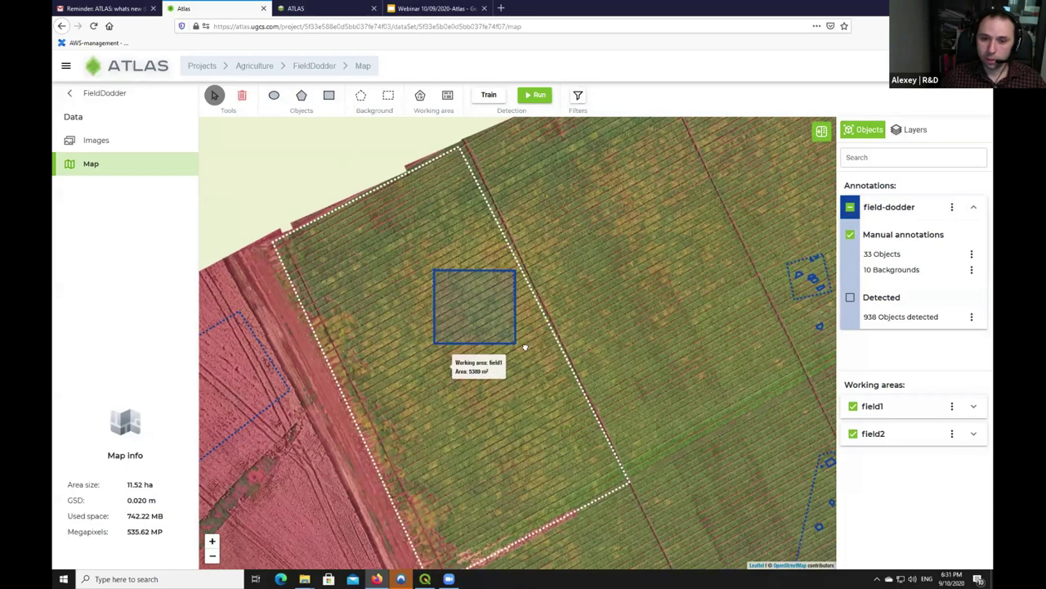
{"action": "mouse_move", "coordinate": [432, 346]}
{"action": "left_mouse_down"}
{"action": "mouse_move", "coordinate": [511, 335]}
{"action": "mouse_move", "coordinate": [512, 318]}
{"action": "left_mouse_up"}
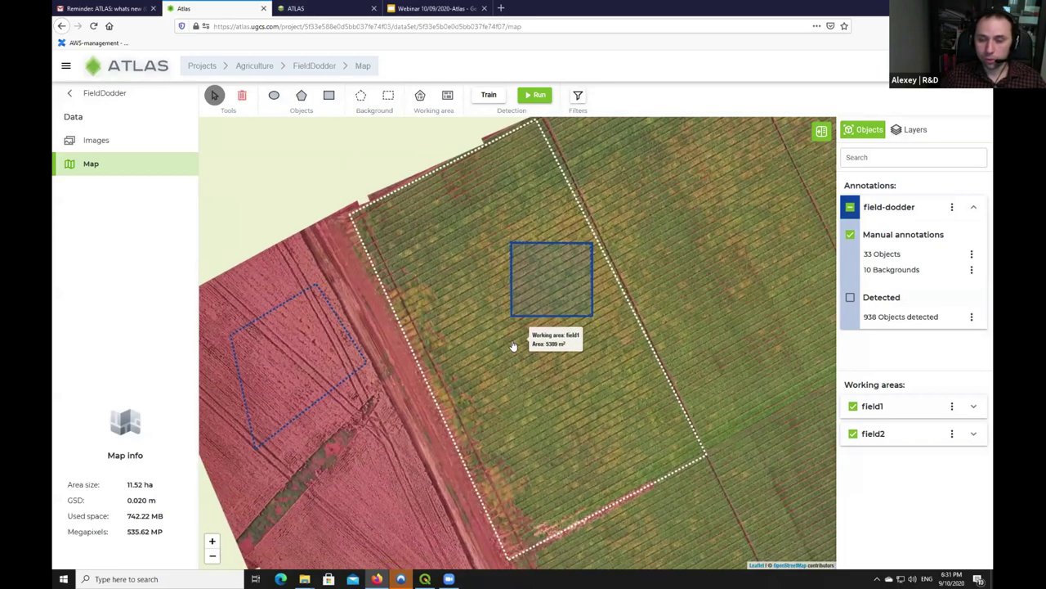
{"action": "mouse_move", "coordinate": [530, 287]}
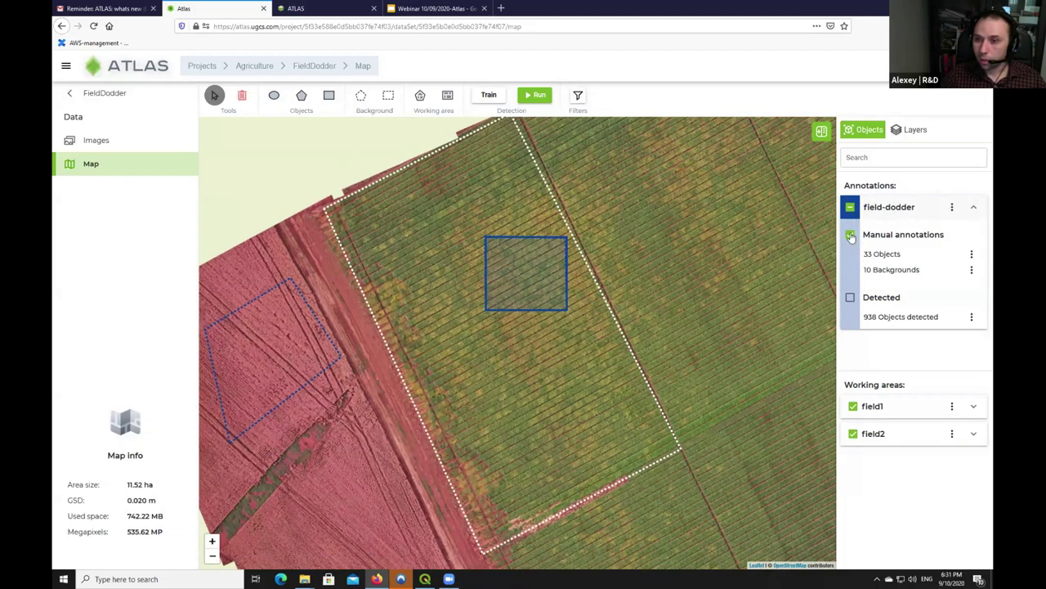
{"action": "left_click", "coordinate": [851, 235]}
{"action": "left_click", "coordinate": [850, 299]}
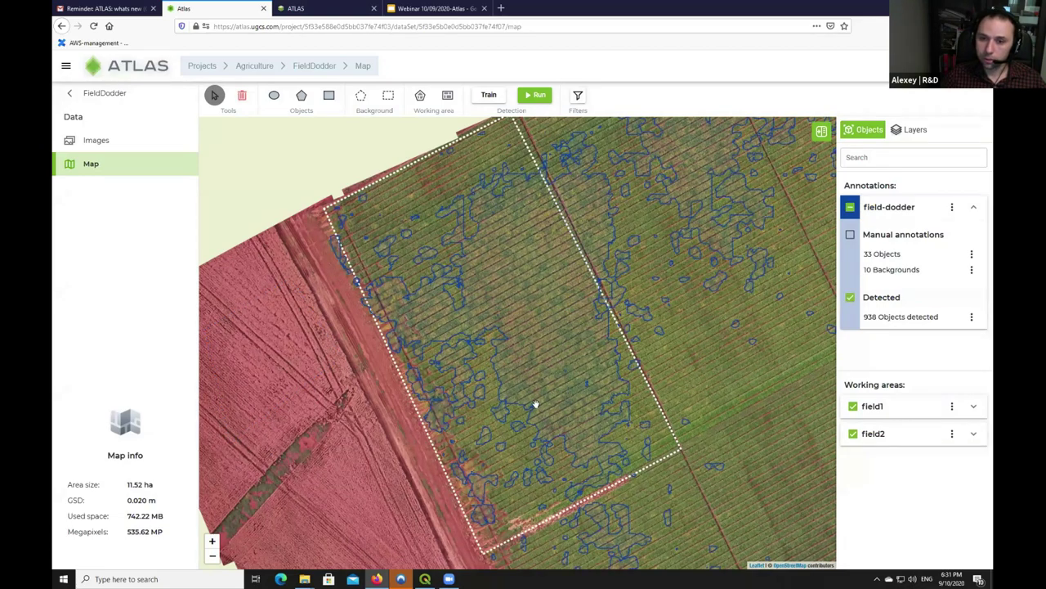
{"action": "left_click_drag", "start_coordinate": [711, 433], "coordinate": [556, 393]}
{"action": "left_click_drag", "start_coordinate": [608, 443], "coordinate": [554, 528]}
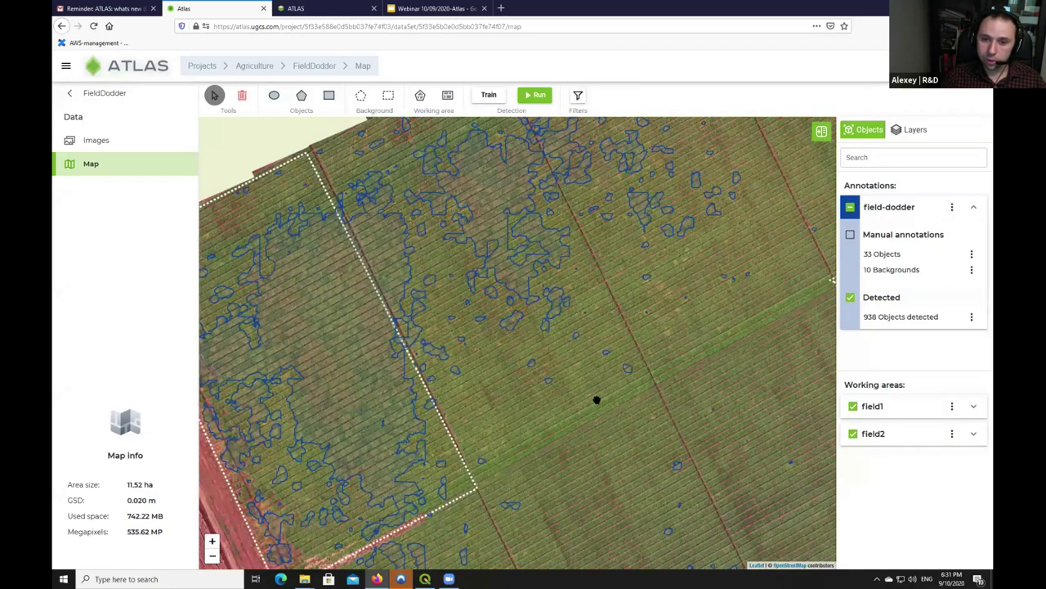
{"action": "left_click_drag", "start_coordinate": [597, 400], "coordinate": [592, 396]}
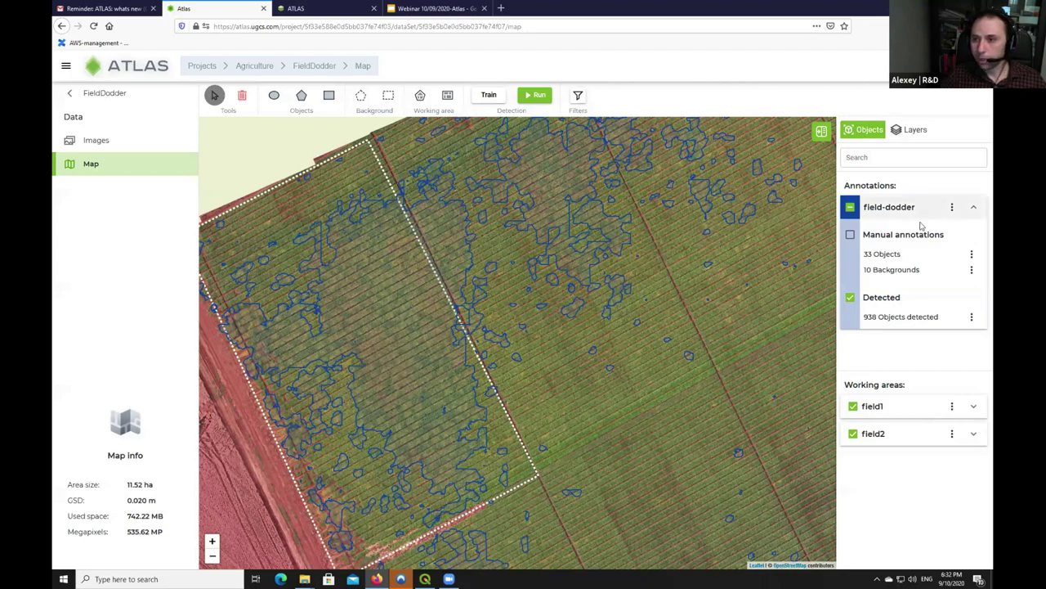
- Change the label color of the field-dodder annotations to orange
{"action": "left_click", "coordinate": [951, 207]}
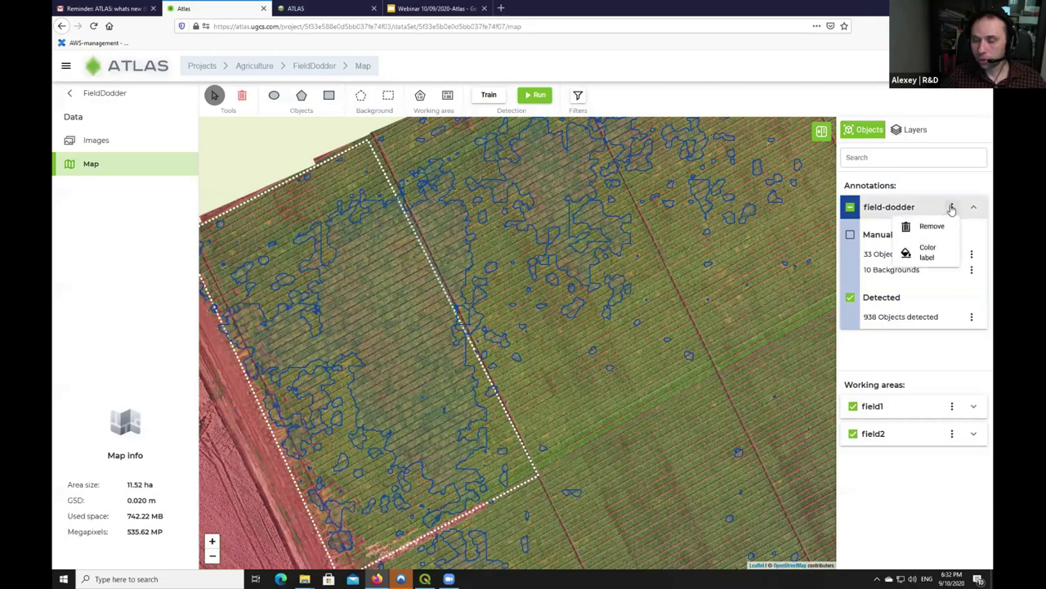
{"action": "left_click", "coordinate": [932, 250]}
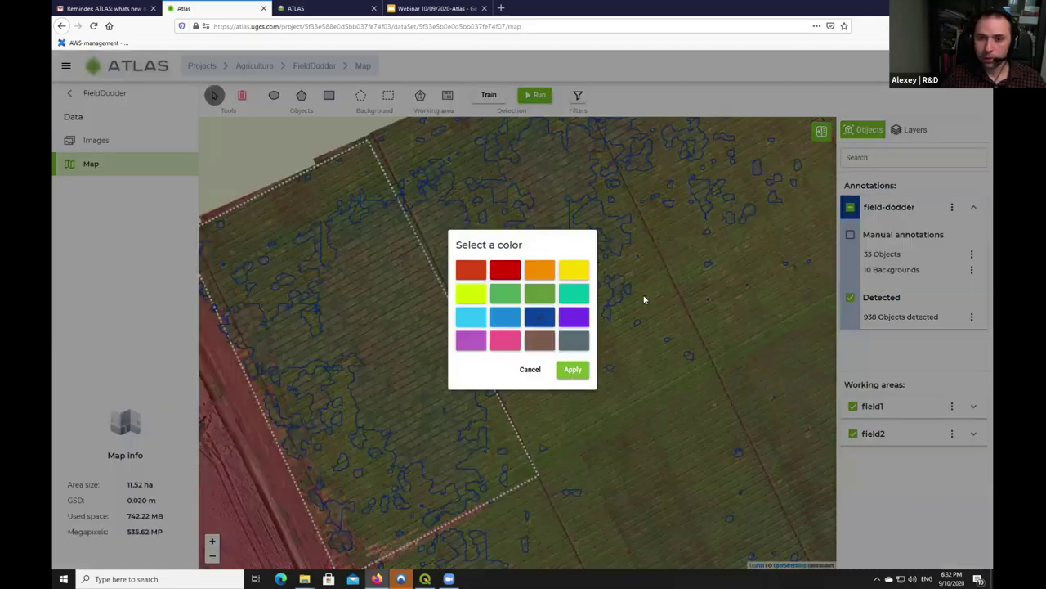
{"action": "left_click", "coordinate": [531, 278]}
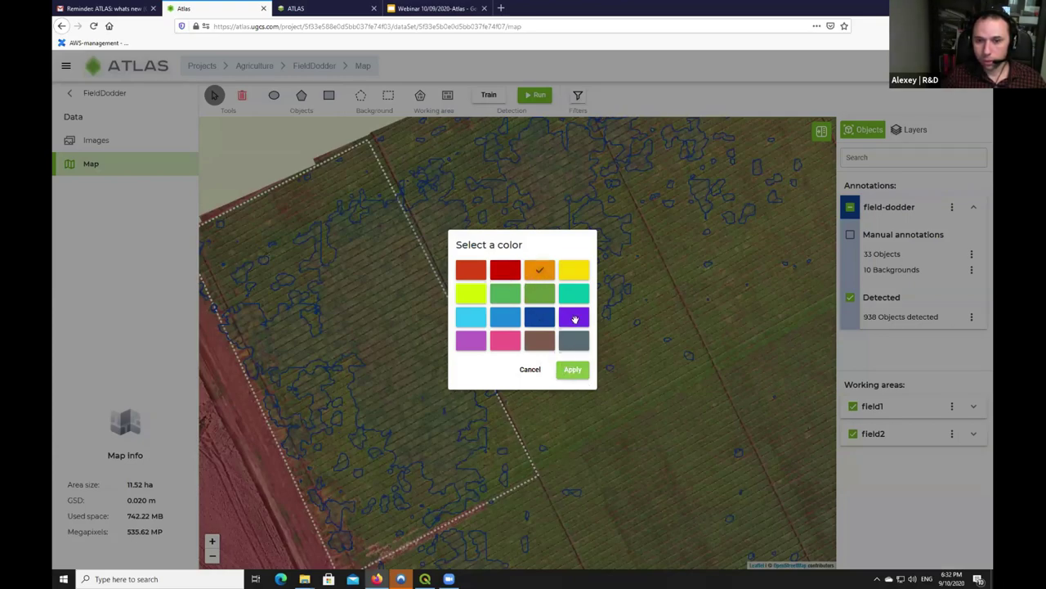
{"action": "key", "text": "Return"}
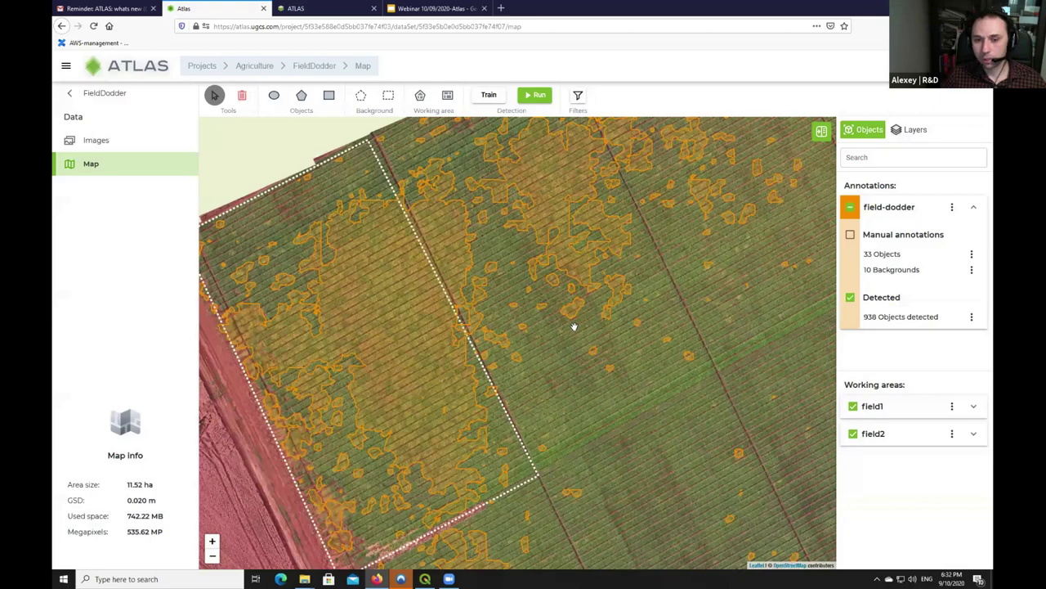
{"action": "mouse_move", "coordinate": [583, 287]}
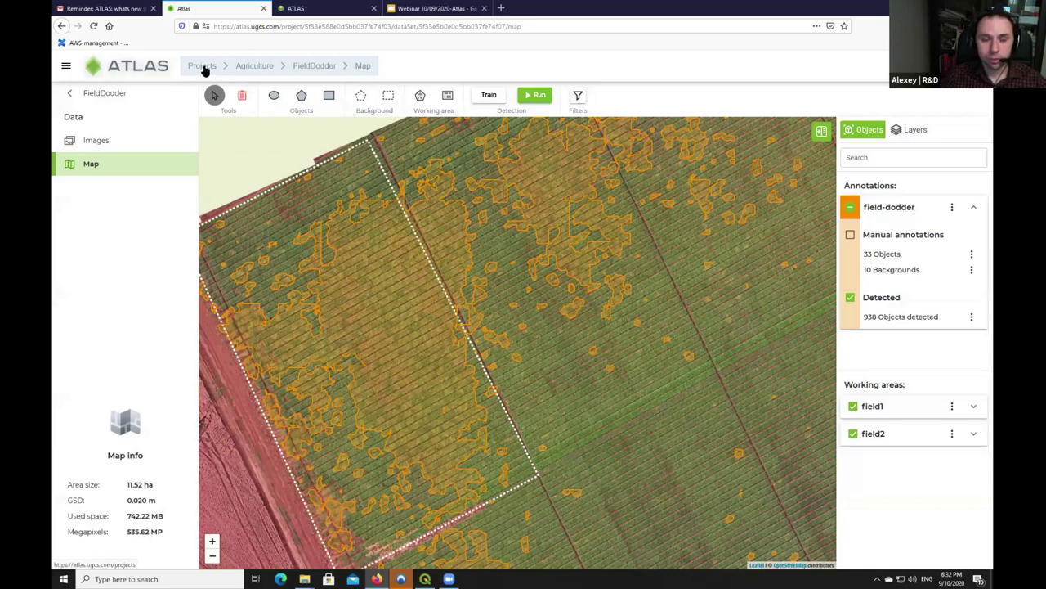
- Open the map of the AlmondTrees data set in the Agriculture project and view the annotated trees around the Sector 1 working area
{"action": "left_click", "coordinate": [244, 70]}
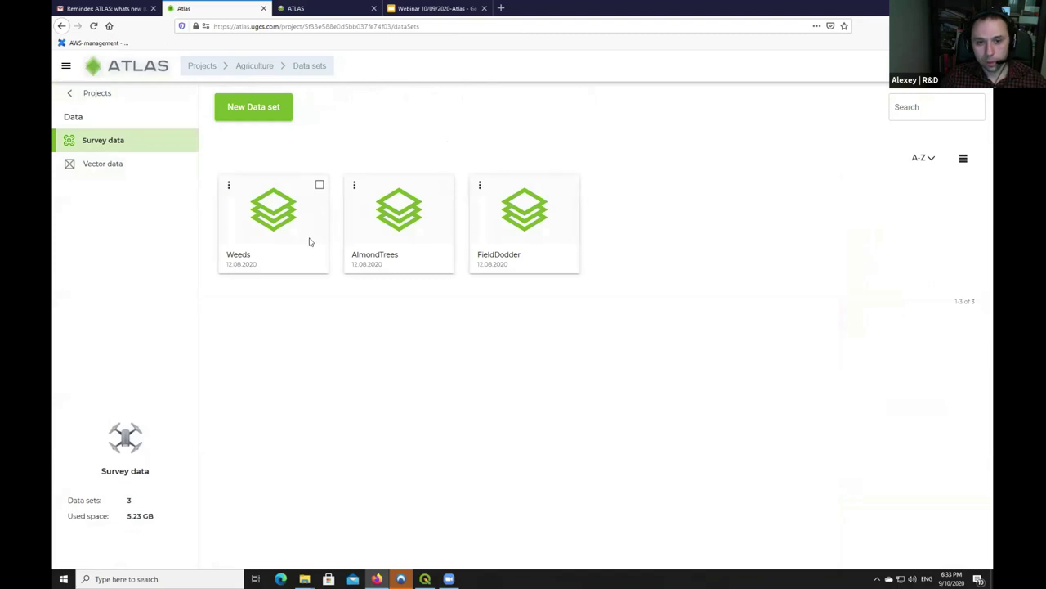
{"action": "left_click", "coordinate": [391, 244]}
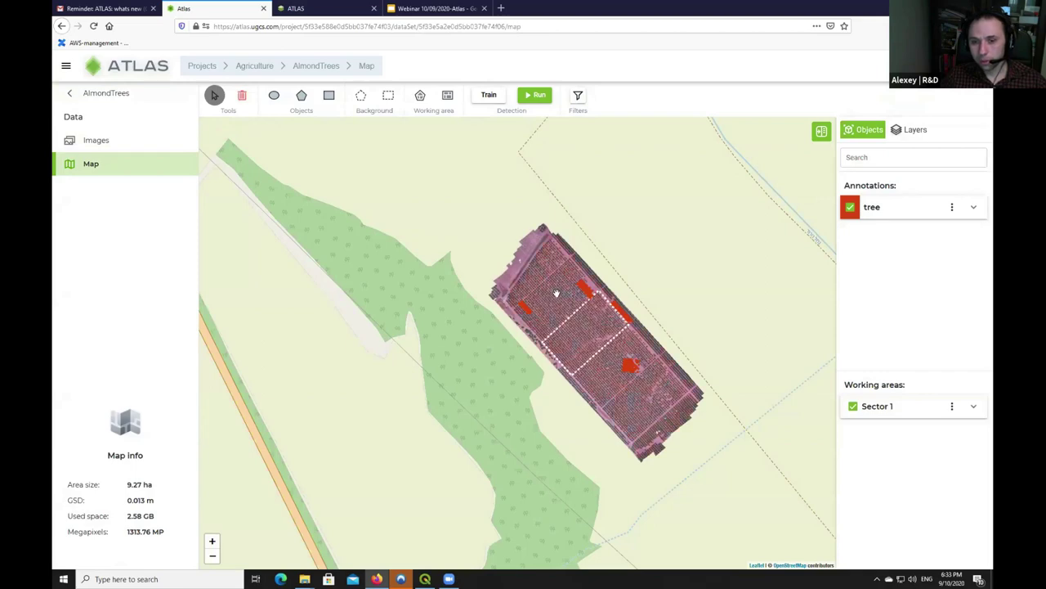
{"action": "scroll", "coordinate": [555, 293], "scroll_direction": "up", "scroll_amount": 1}
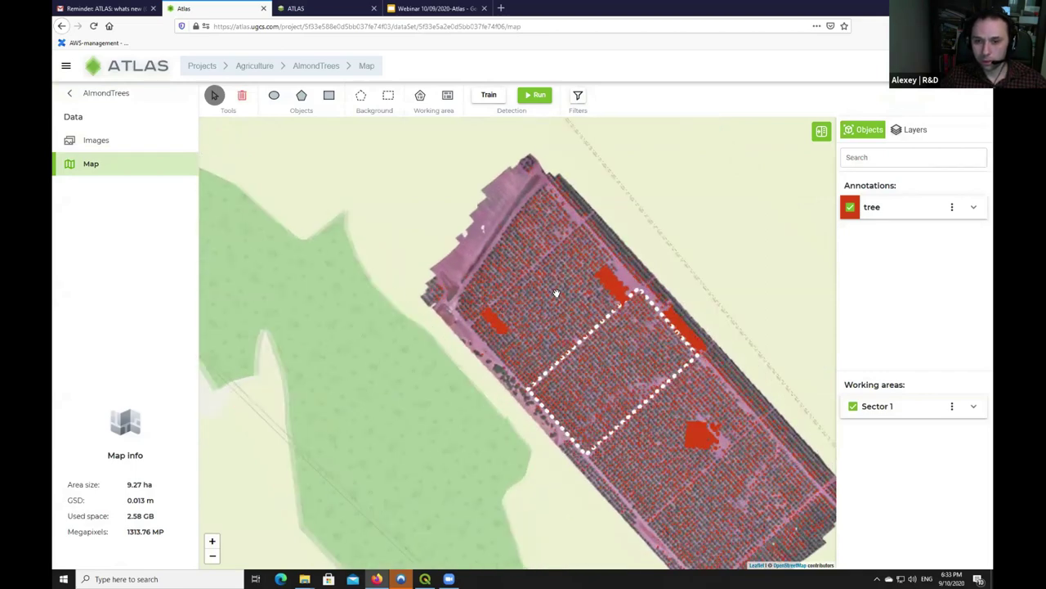
{"action": "scroll", "coordinate": [556, 293], "scroll_direction": "up", "scroll_amount": 2}
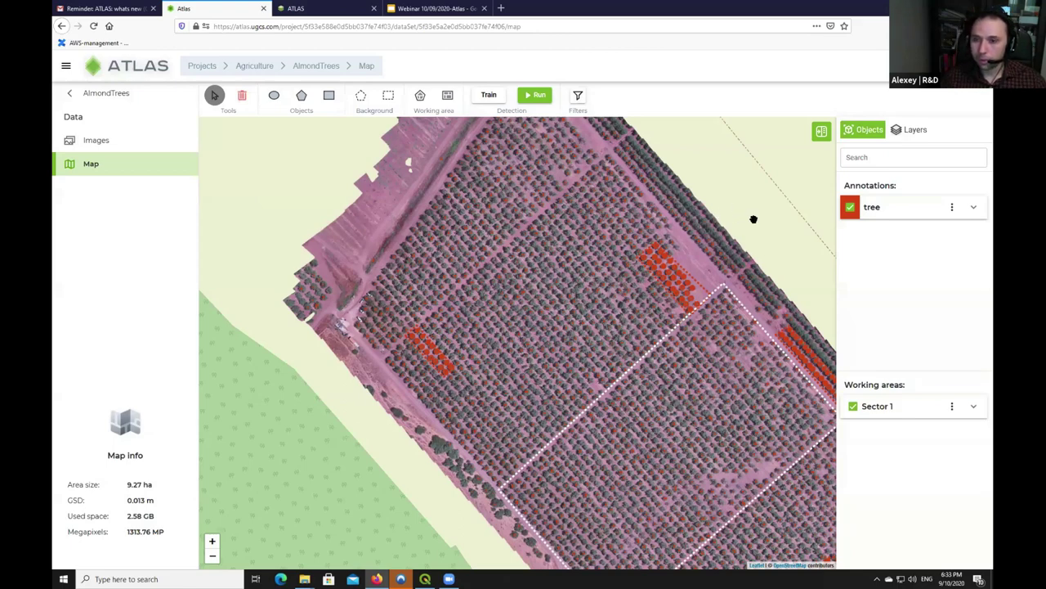
{"action": "left_click_drag", "start_coordinate": [702, 186], "coordinate": [660, 150]}
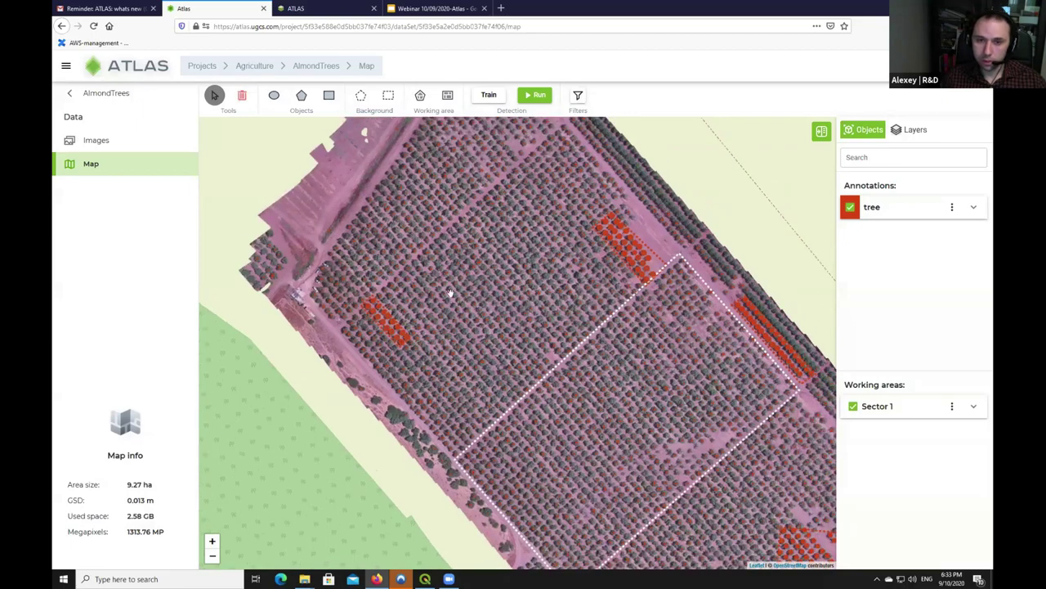
{"action": "left_click_drag", "start_coordinate": [450, 292], "coordinate": [433, 247]}
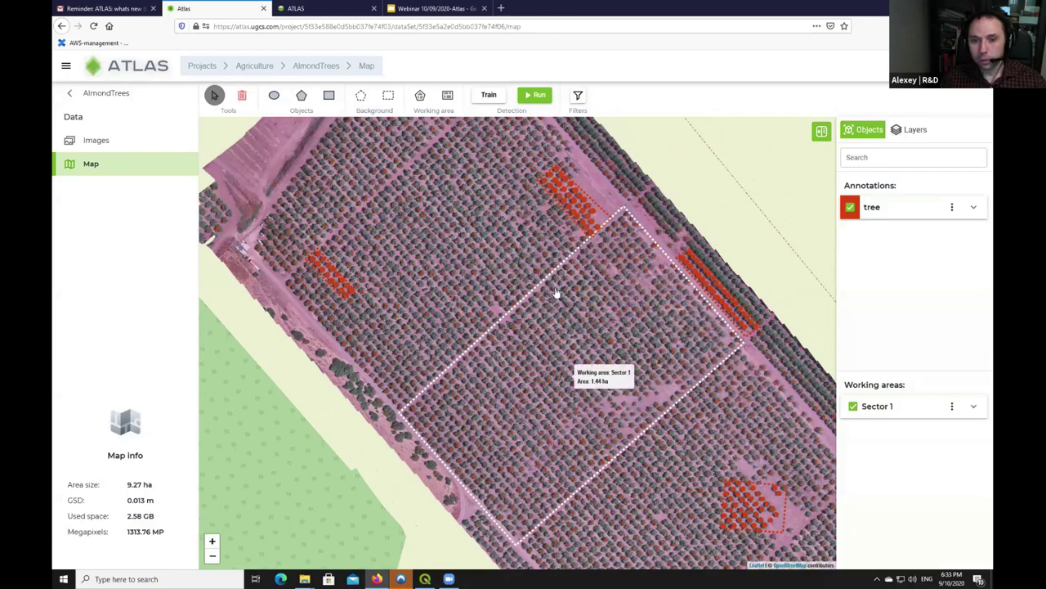
{"action": "scroll", "coordinate": [556, 293], "scroll_direction": "down", "scroll_amount": 2}
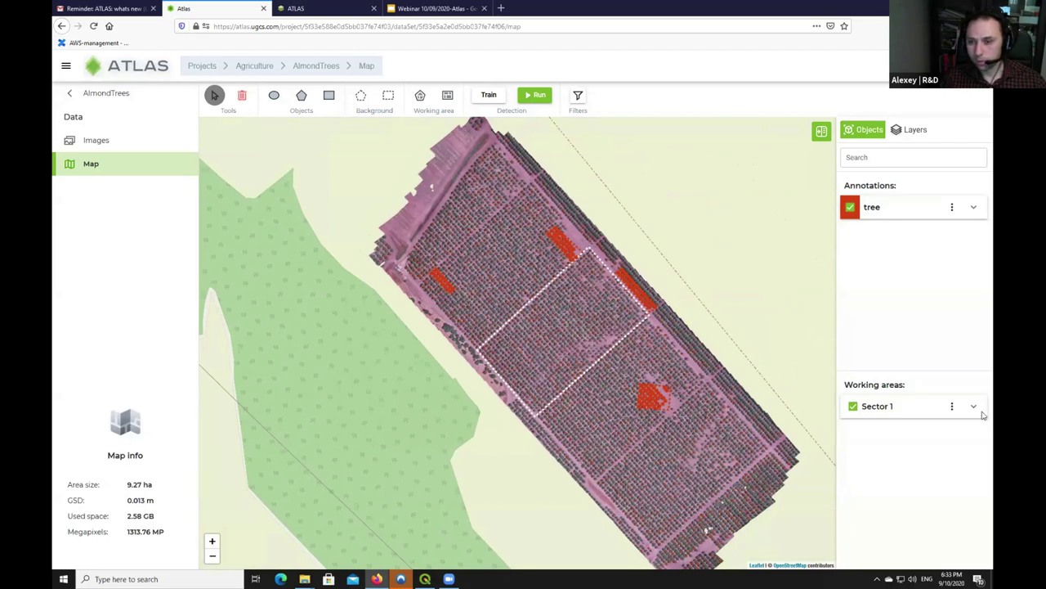
- Check the object counts inside the Sector 1 working area and collapse them again
{"action": "mouse_move", "coordinate": [593, 375]}
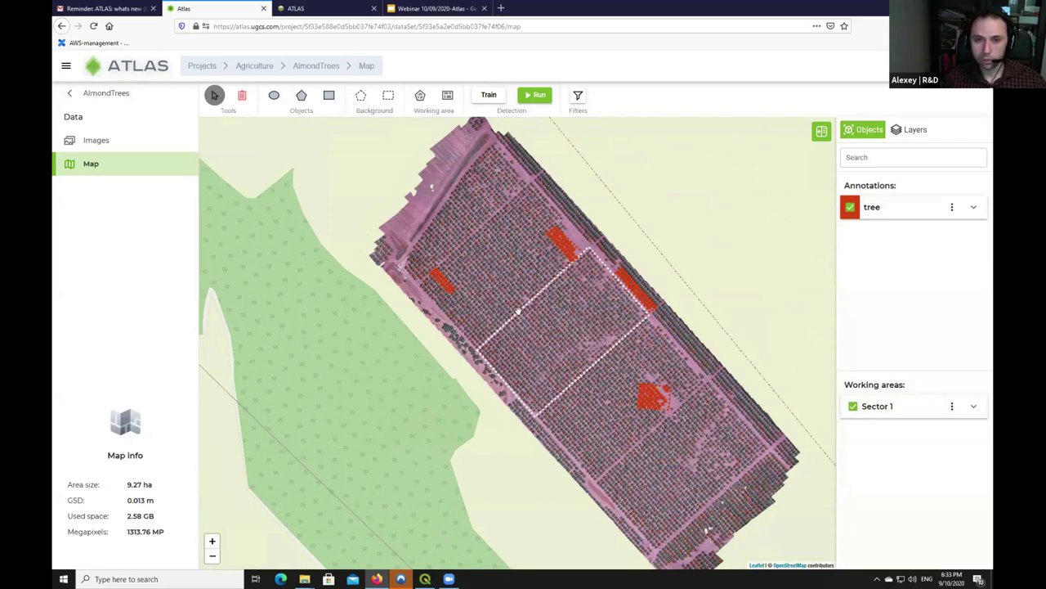
{"action": "mouse_move", "coordinate": [525, 327]}
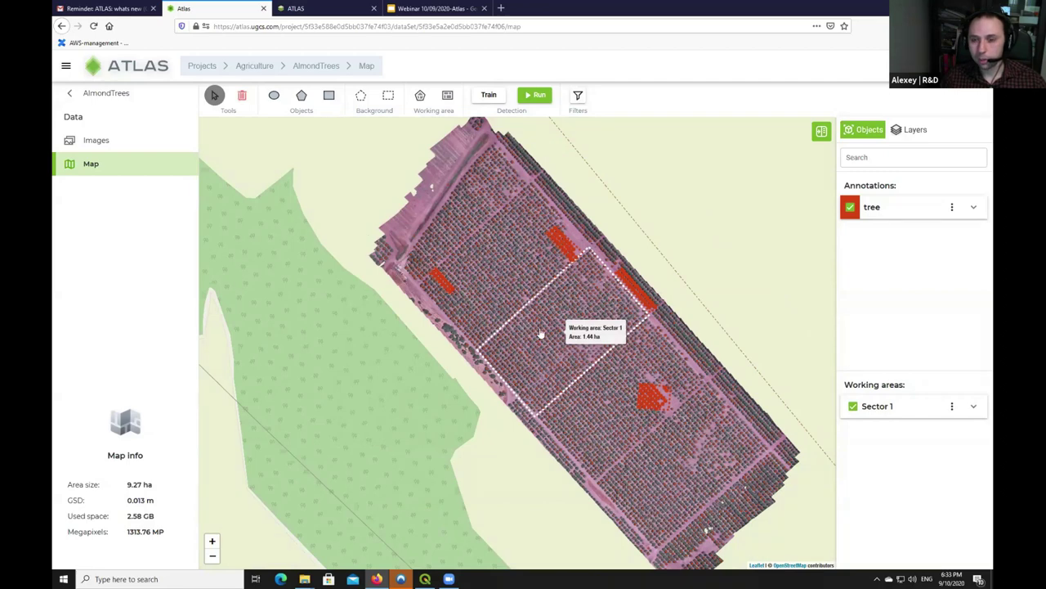
{"action": "left_click", "coordinate": [973, 408]}
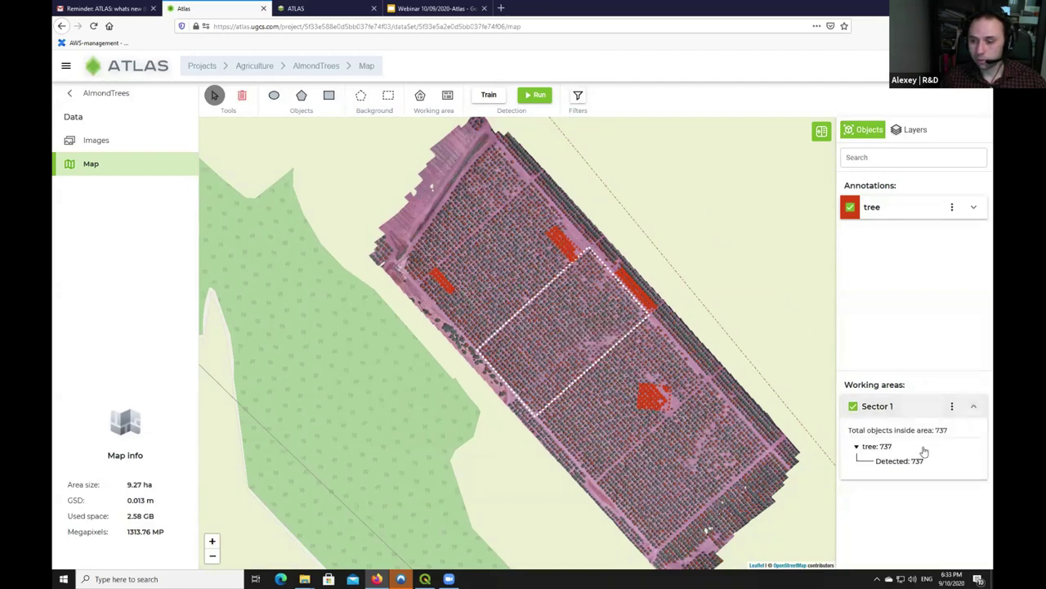
{"action": "left_click", "coordinate": [972, 409]}
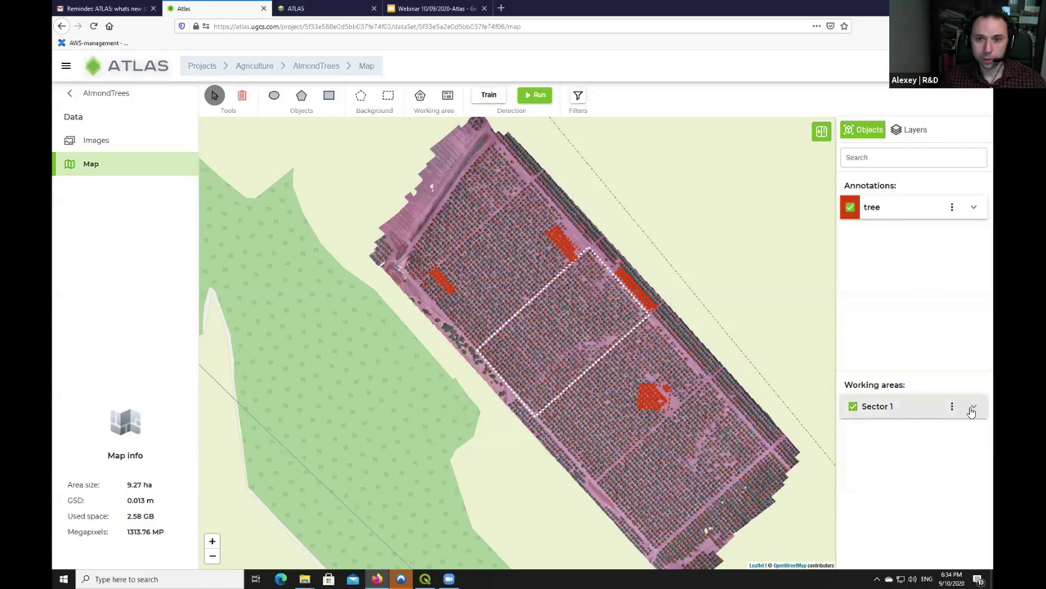
- Switch to the Webinar 10/09/2020-Atlas presentation in Google Slides, present it from the Demo slide through Q&A, and close the slideshow
{"action": "left_click", "coordinate": [399, 18]}
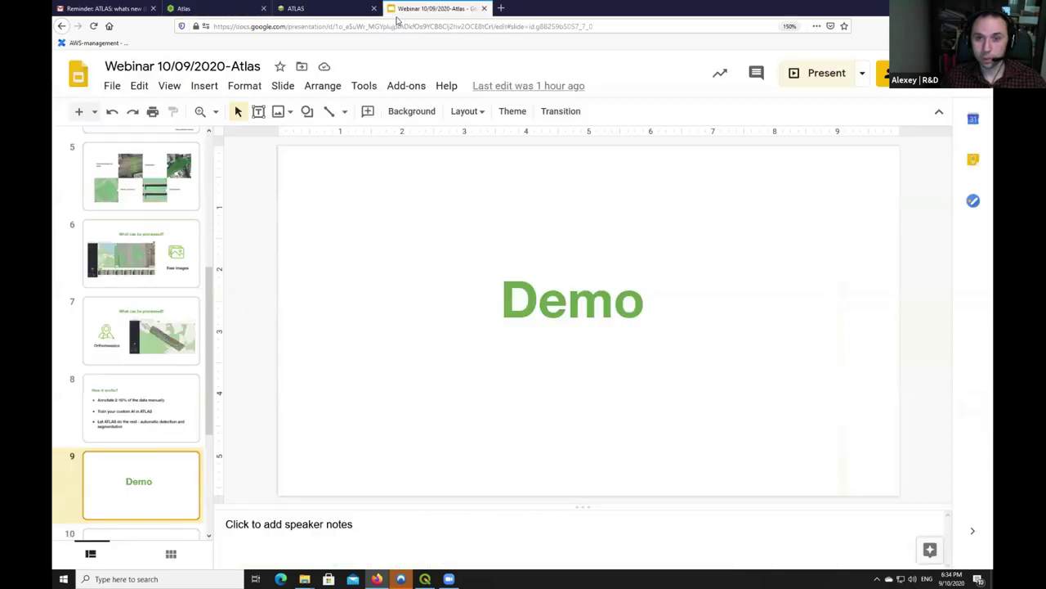
{"action": "left_click", "coordinate": [819, 79]}
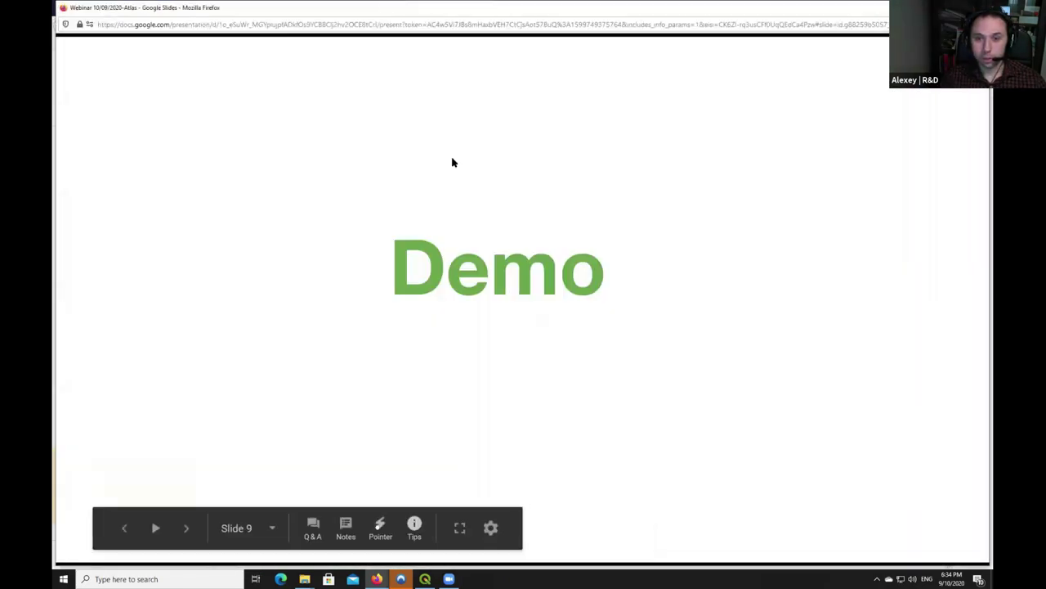
{"action": "key", "text": "Right"}
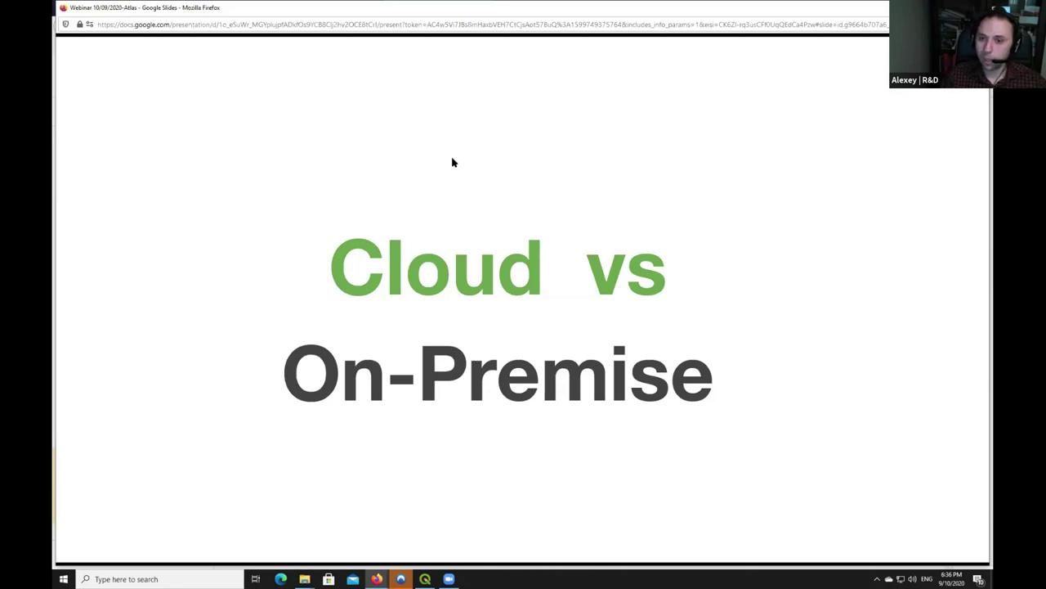
{"action": "key", "text": "Right"}
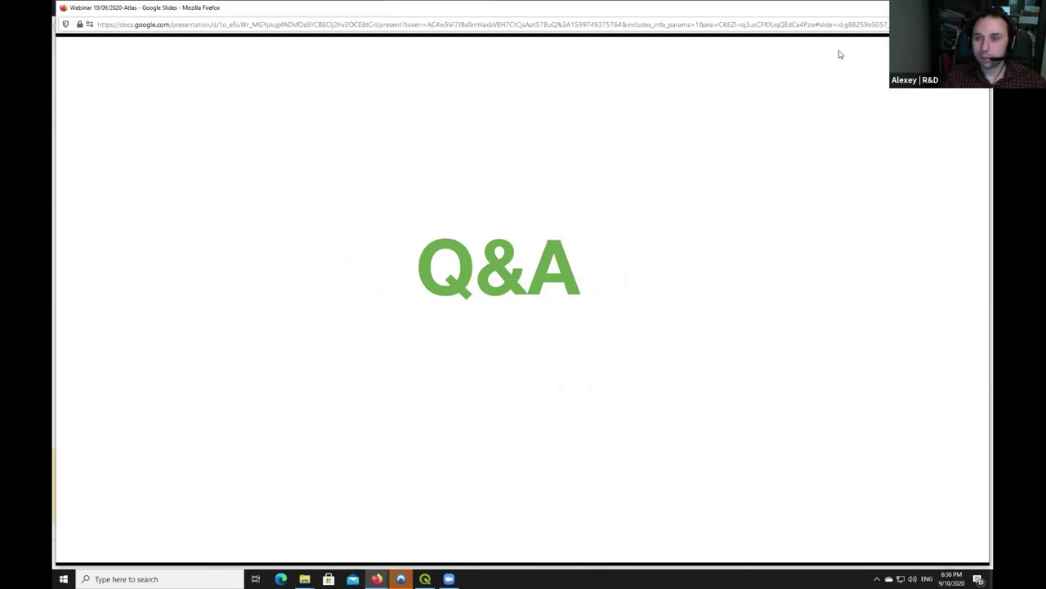
{"action": "left_click", "coordinate": [886, 12]}
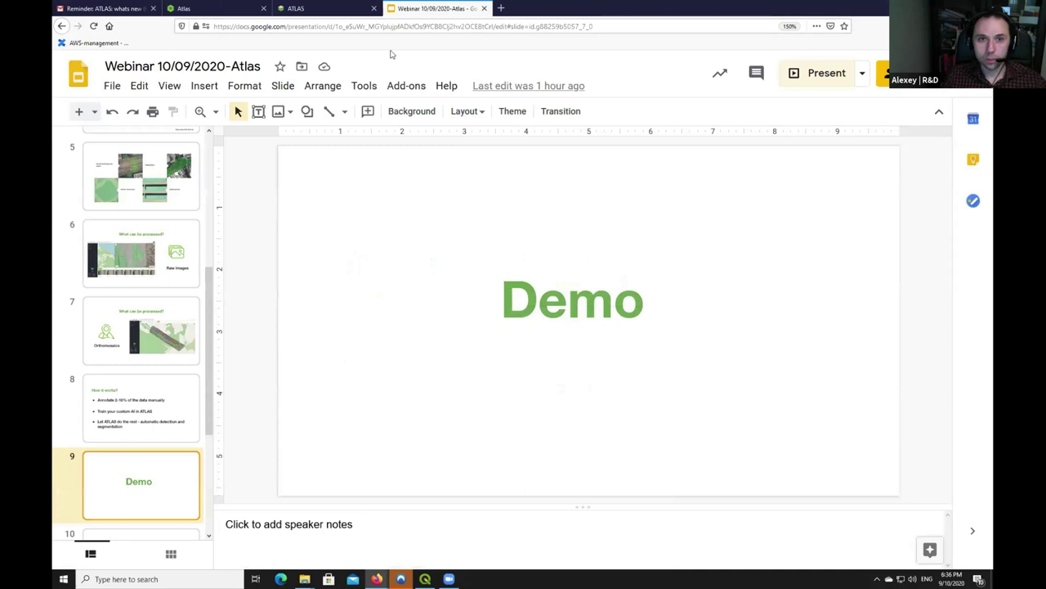
- Switch to the ATLAS website and open its online learning documentation at Lesson 1
{"action": "left_click", "coordinate": [307, 11]}
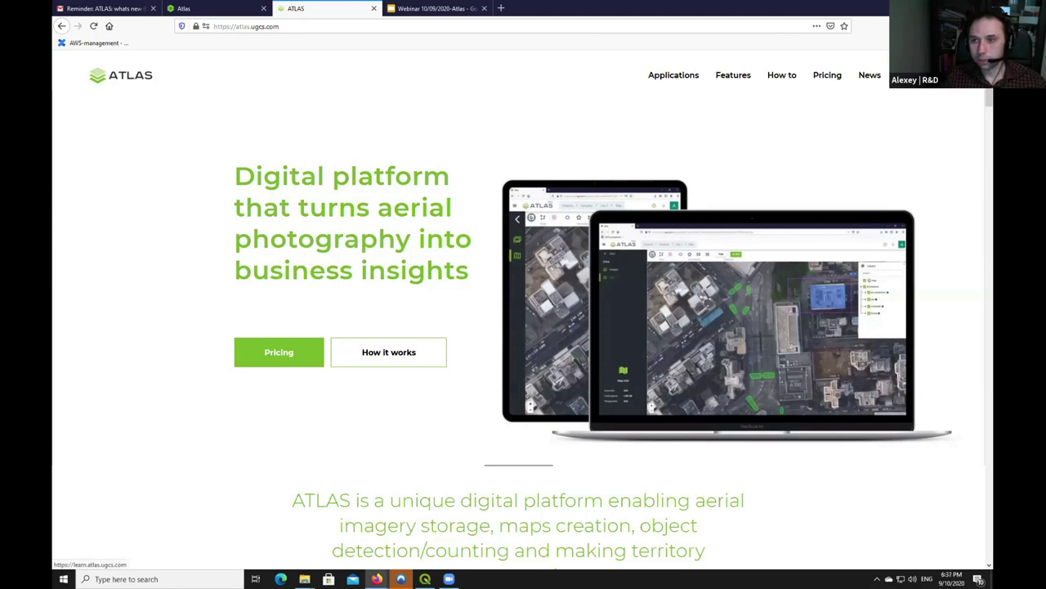
{"action": "left_click", "coordinate": [916, 74]}
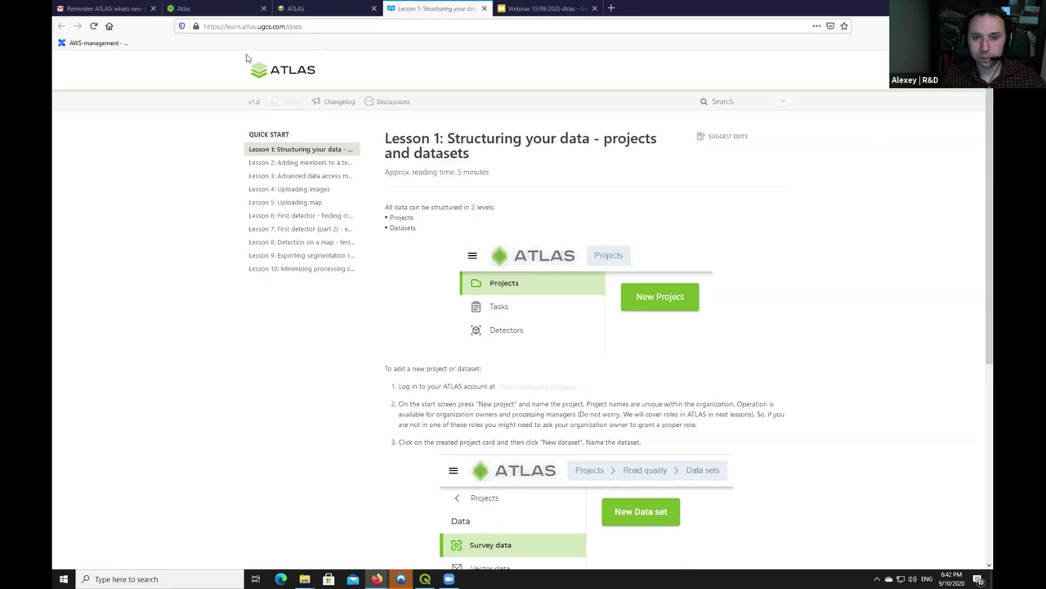
- Return to the AlmondTrees map in Atlas and highlight the GSD entry in its map information
{"action": "left_click", "coordinate": [218, 10]}
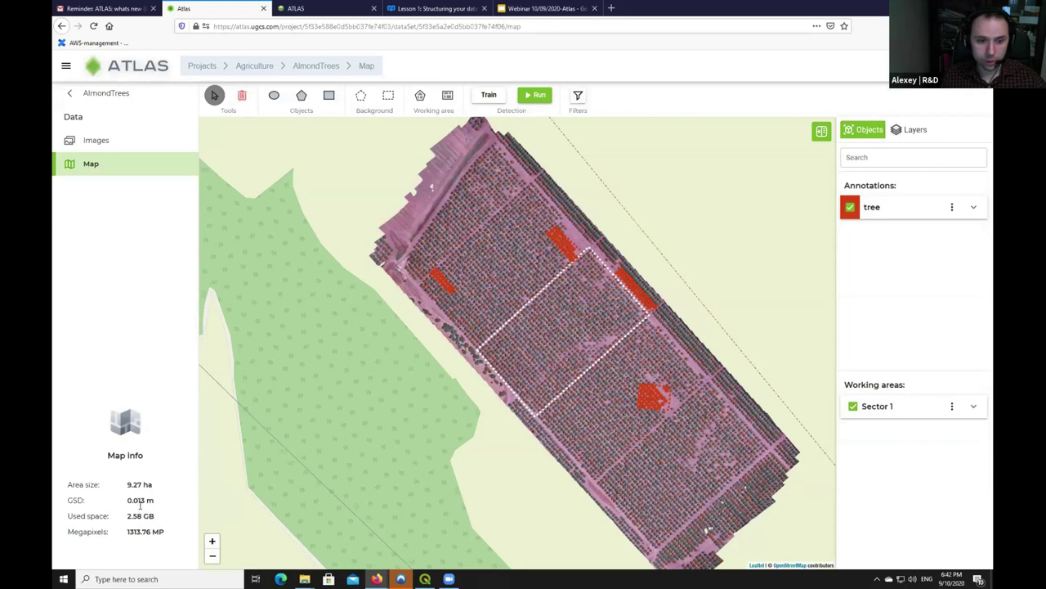
{"action": "left_click_drag", "start_coordinate": [68, 500], "coordinate": [161, 504]}
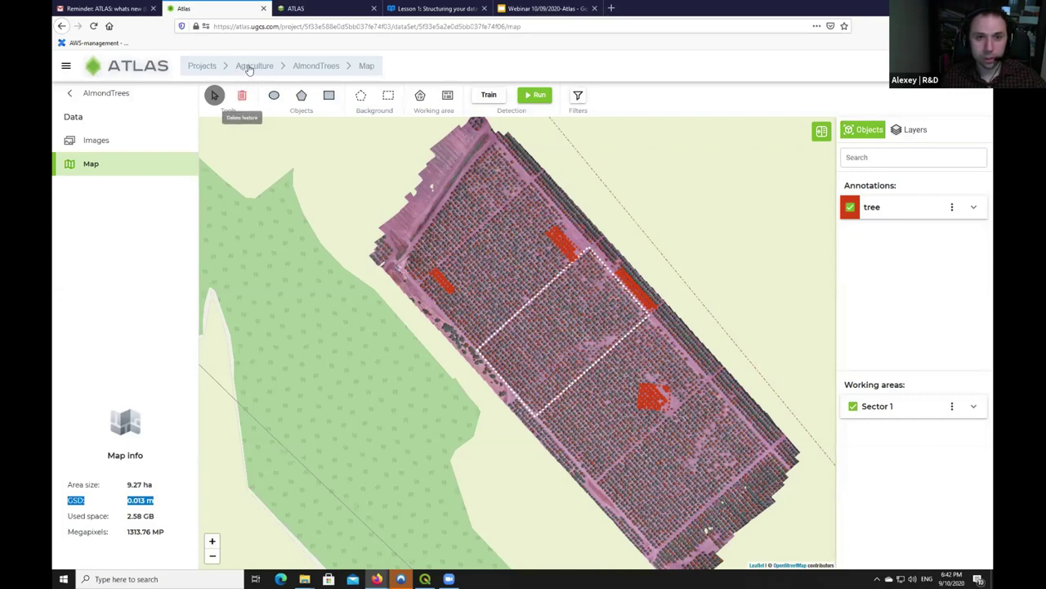
- Open the map of the City data set in the Urban project and view the parking area beside the long building up close
{"action": "left_click", "coordinate": [204, 66]}
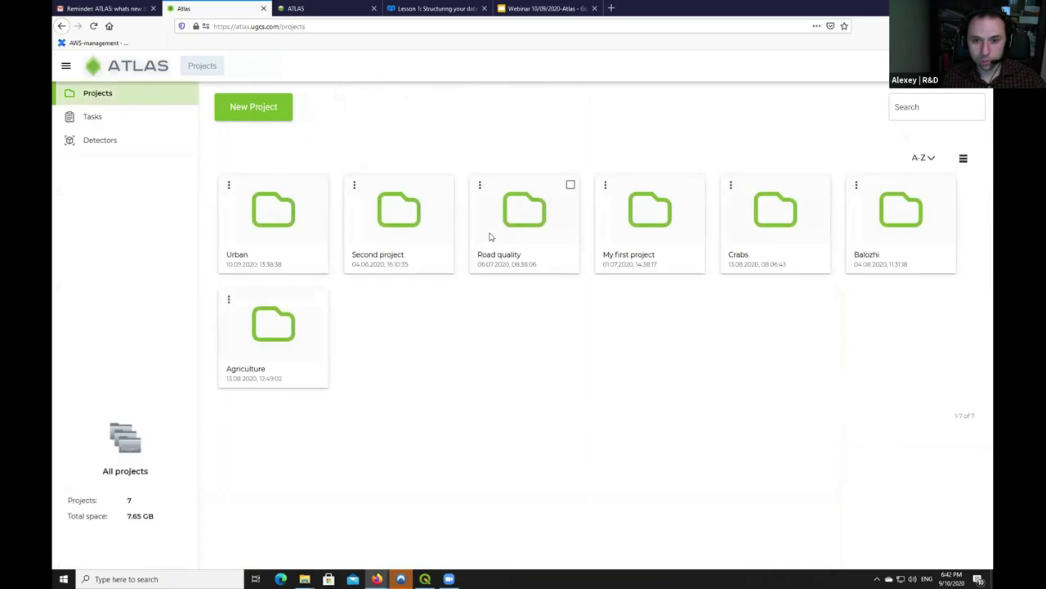
{"action": "left_click", "coordinate": [257, 231]}
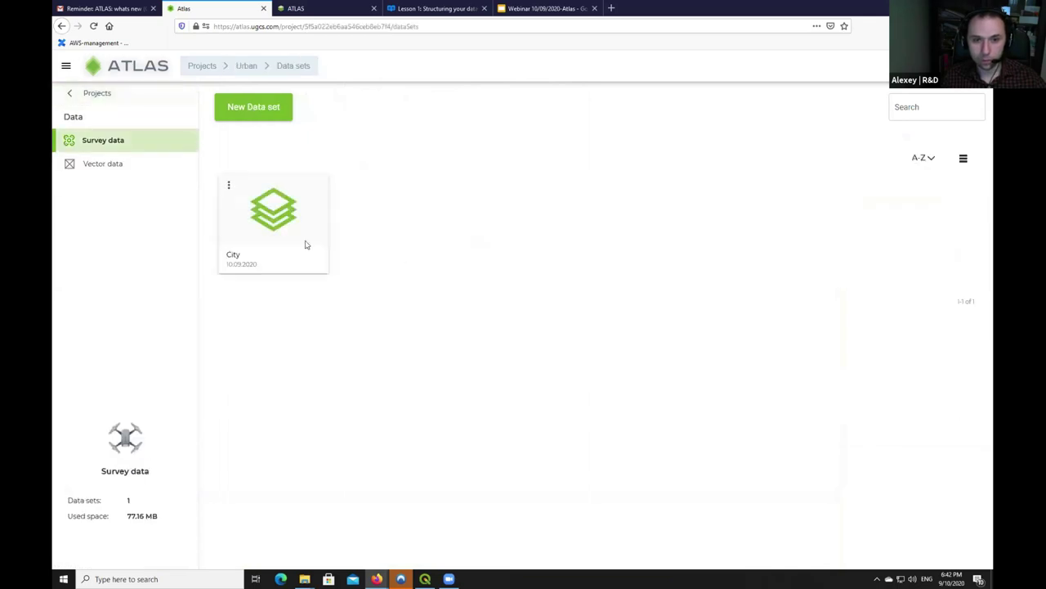
{"action": "left_click", "coordinate": [334, 256]}
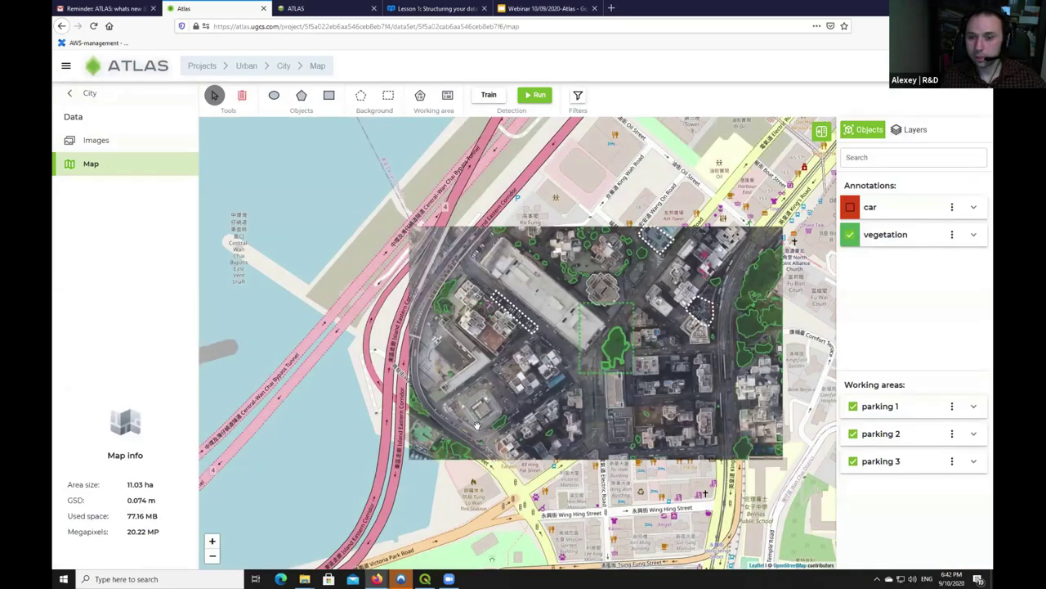
{"action": "scroll", "coordinate": [514, 347], "scroll_direction": "up", "scroll_amount": 2}
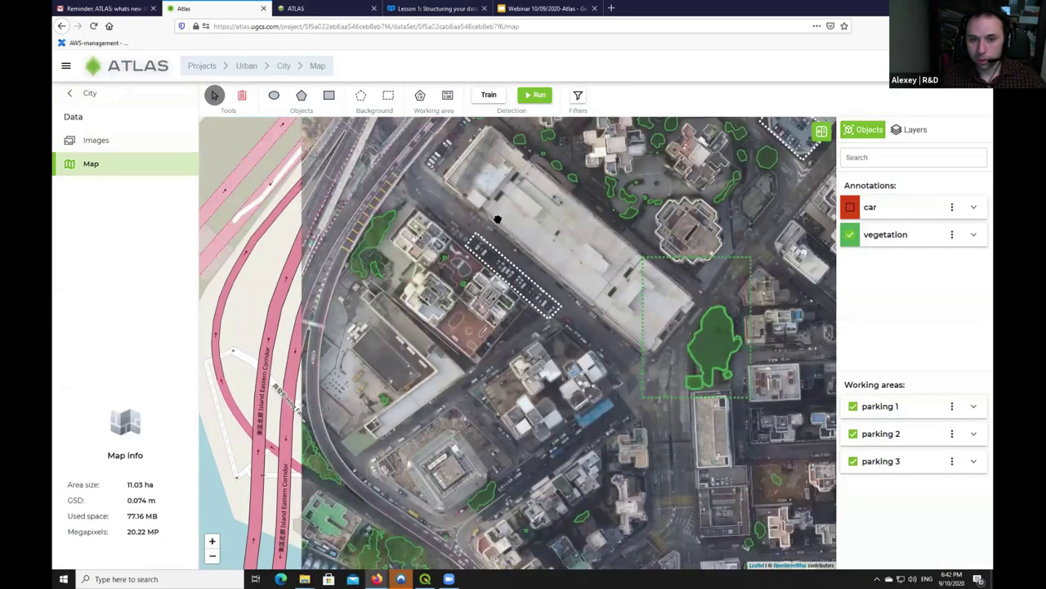